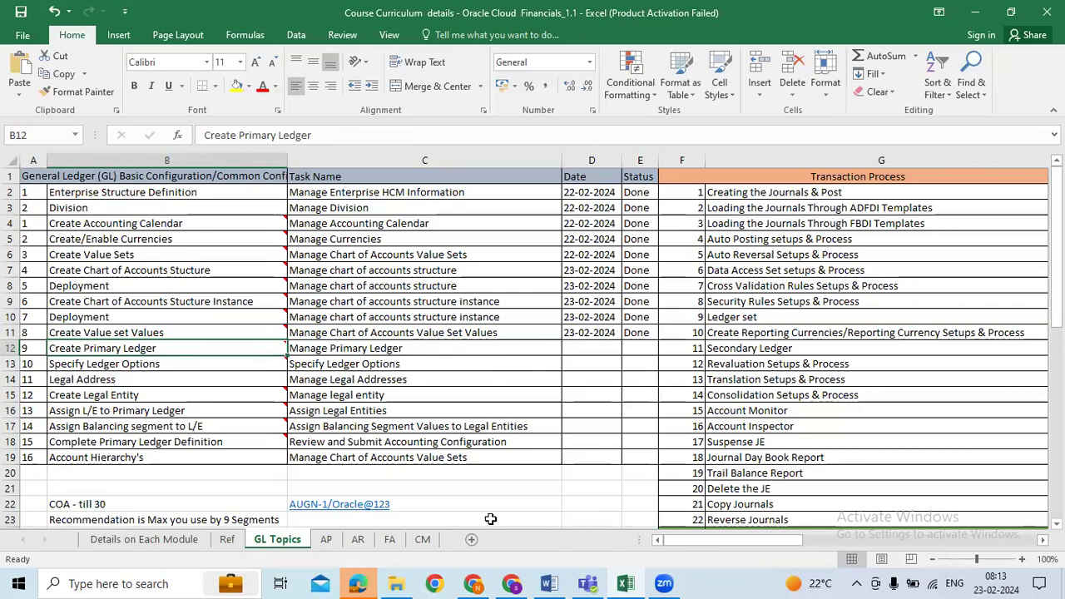
Bring the Oracle window with the AUGN value set values back in front of Excel
{"action": "left_click", "coordinate": [509, 584]}
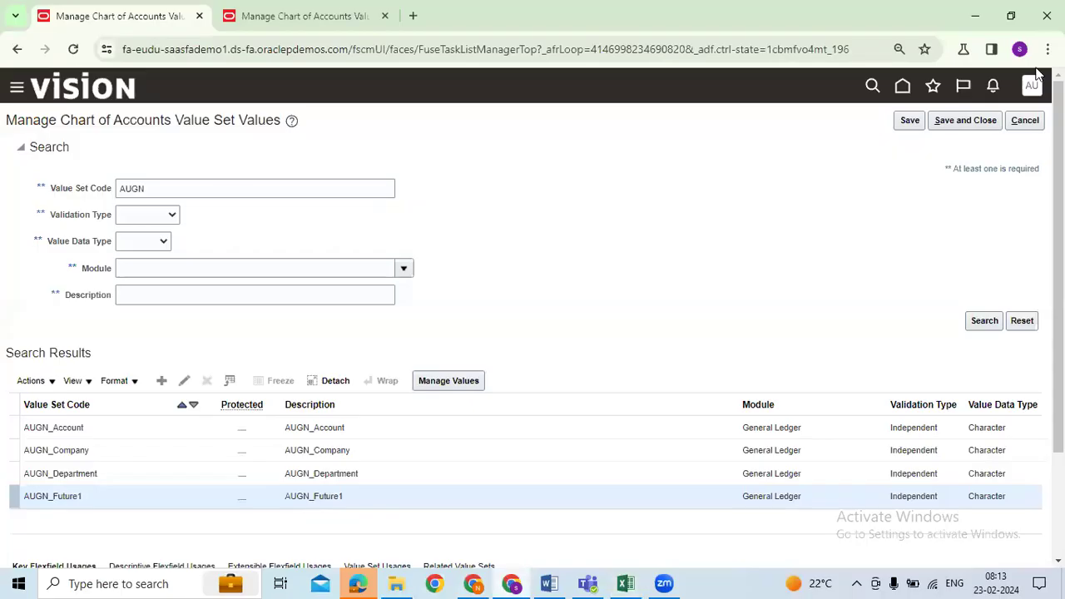
Dismiss the error message on the value sets page
{"action": "left_click", "coordinate": [953, 124]}
{"action": "left_click", "coordinate": [305, 18]}
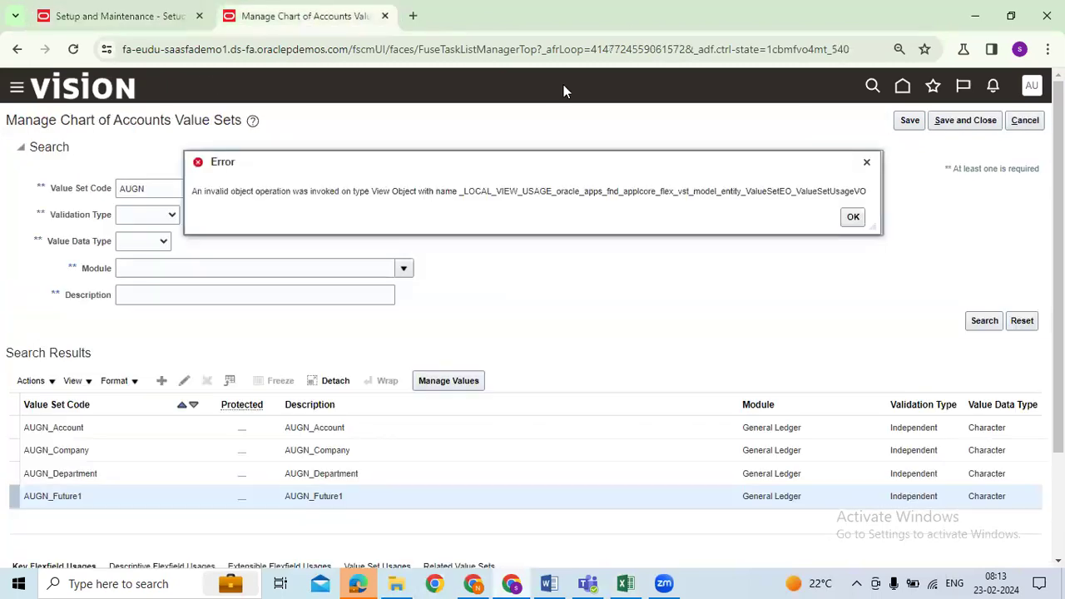
{"action": "left_click", "coordinate": [854, 217]}
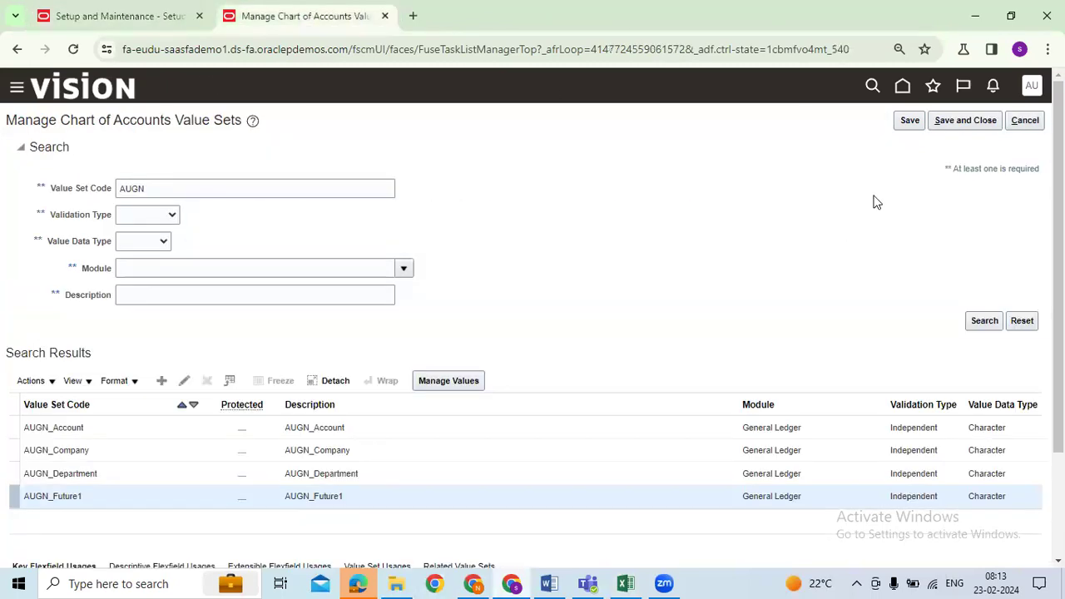
{"action": "left_click", "coordinate": [963, 122]}
Enter 'Manage primary ledger' as the Setup: Financials task search term
{"action": "left_click", "coordinate": [113, 12]}
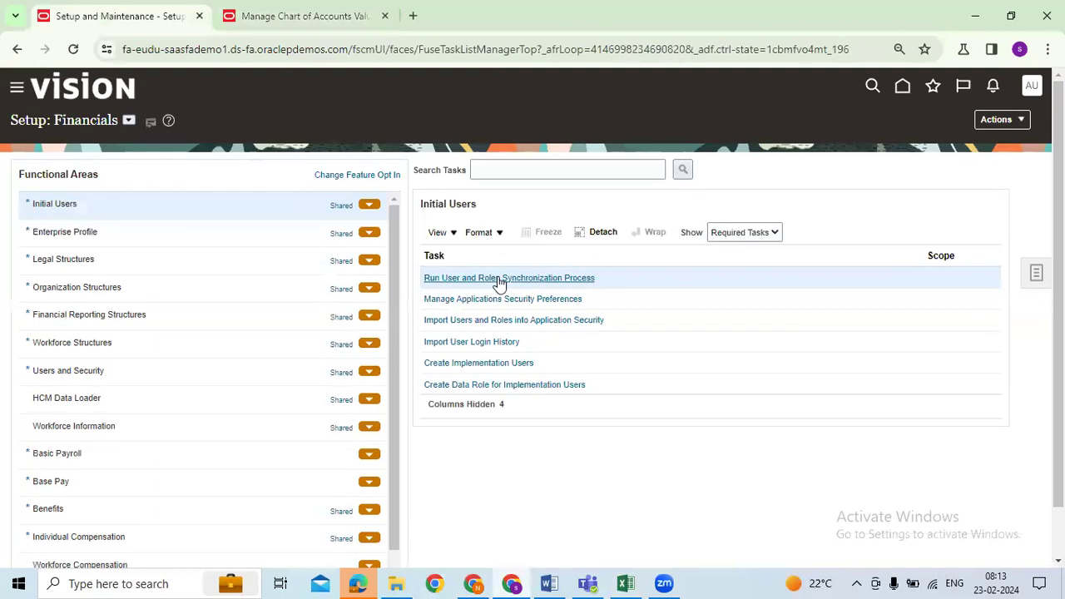
{"action": "type", "text": "Ma"}
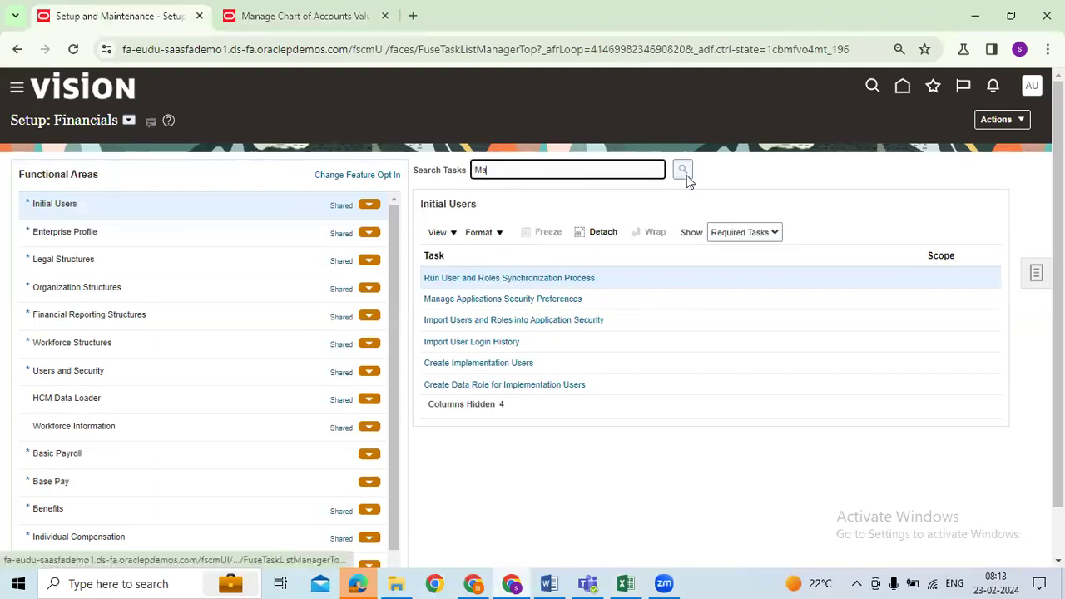
{"action": "type", "text": "nage primar"}
{"action": "key", "text": "BackSpace"}
{"action": "key", "text": "BackSpace"}
{"action": "type", "text": "rimary l"}
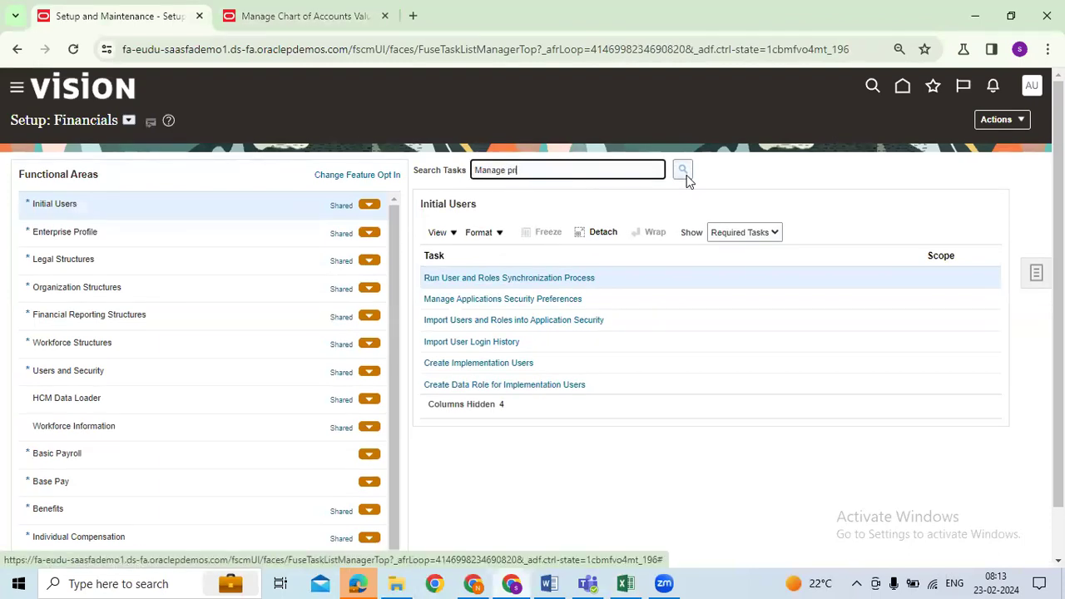
{"action": "type", "text": "edger"}
{"action": "triple_click", "coordinate": [602, 170]}
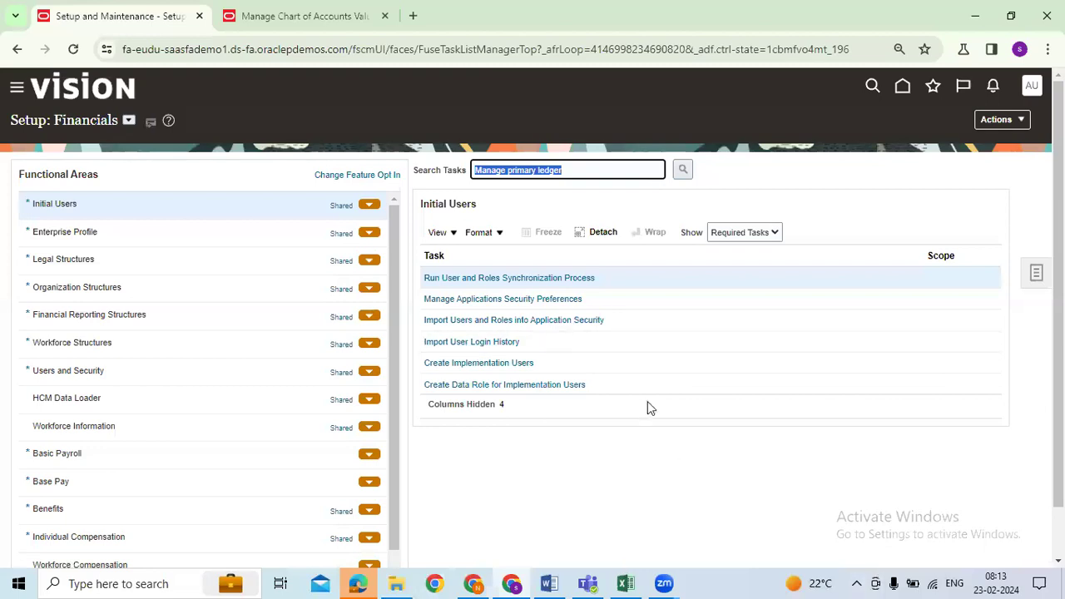
Search for the Manage primary ledger task to find Manage Primary Ledgers
{"action": "left_click", "coordinate": [683, 170]}
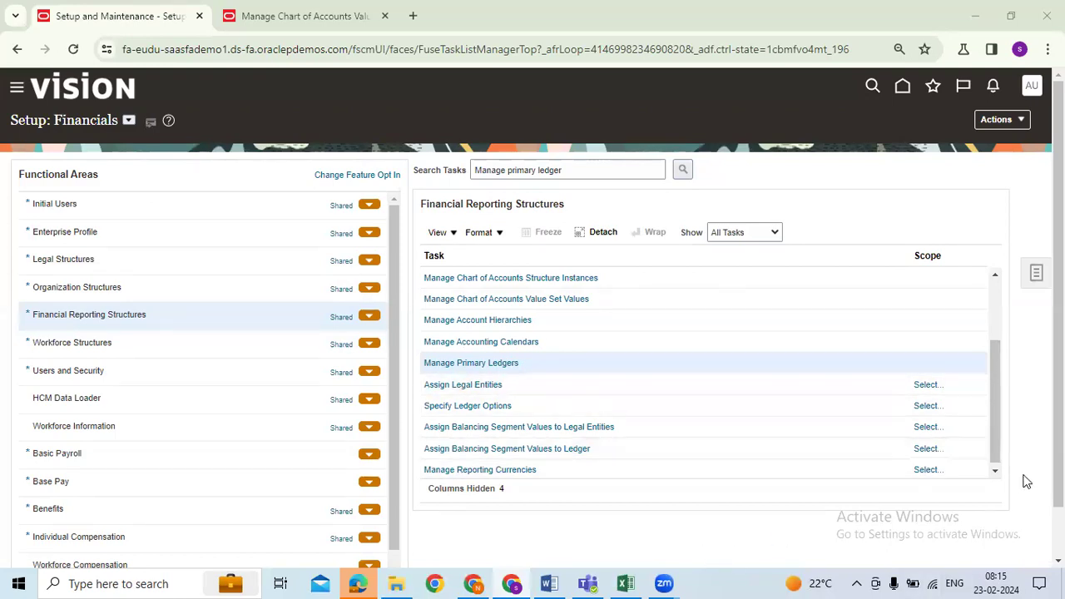
Switch over to the Excel course tracker
{"action": "left_click", "coordinate": [626, 584]}
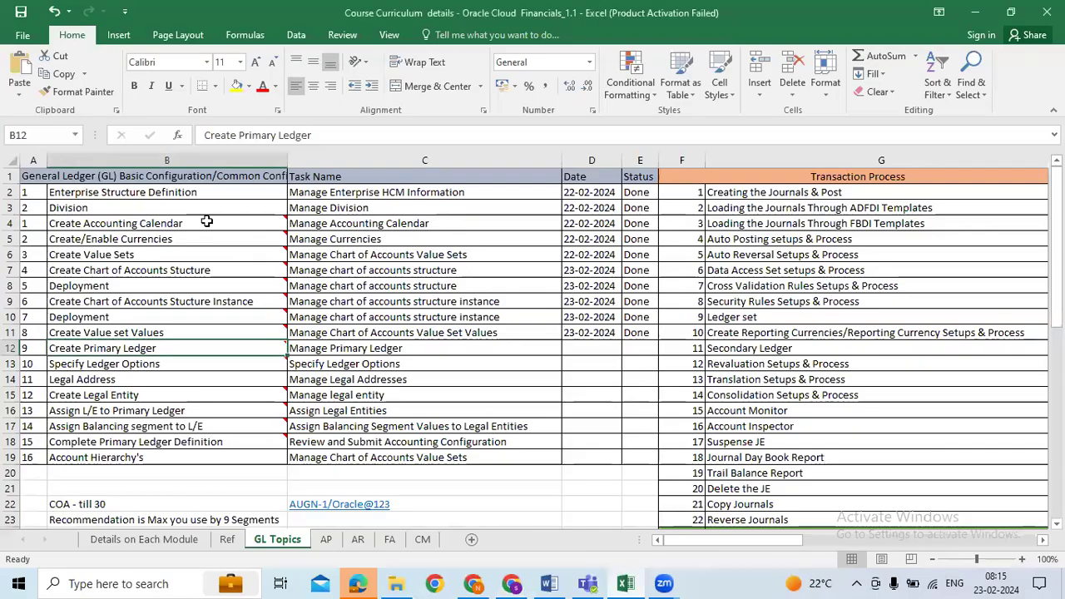
Review the tracker's finished steps and pending Manage Primary Ledger task, then return to Oracle
{"action": "left_click_drag", "start_coordinate": [199, 193], "coordinate": [214, 332]}
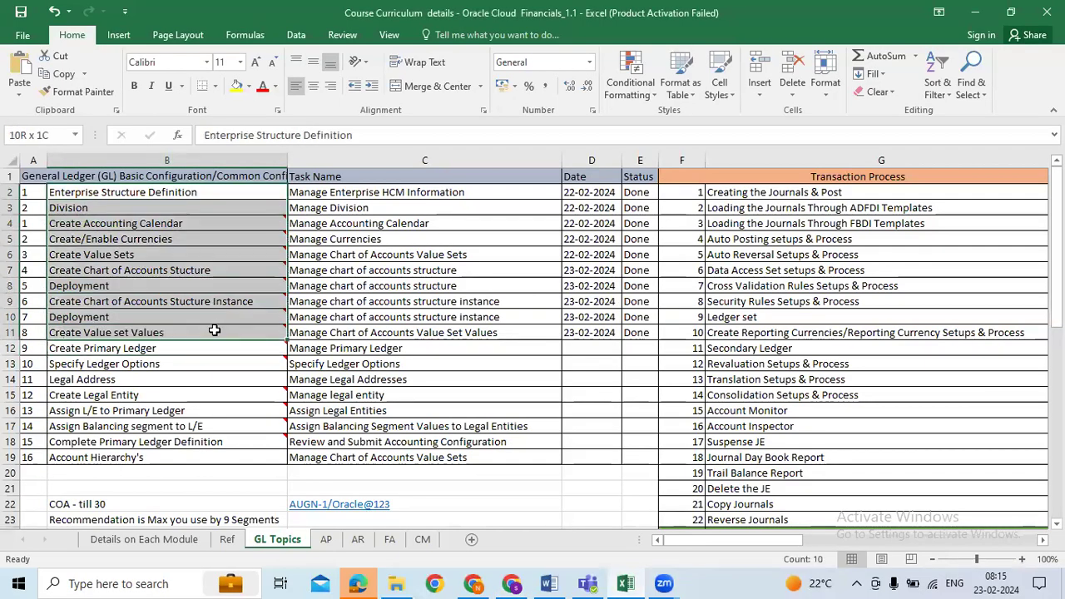
{"action": "left_click", "coordinate": [401, 348]}
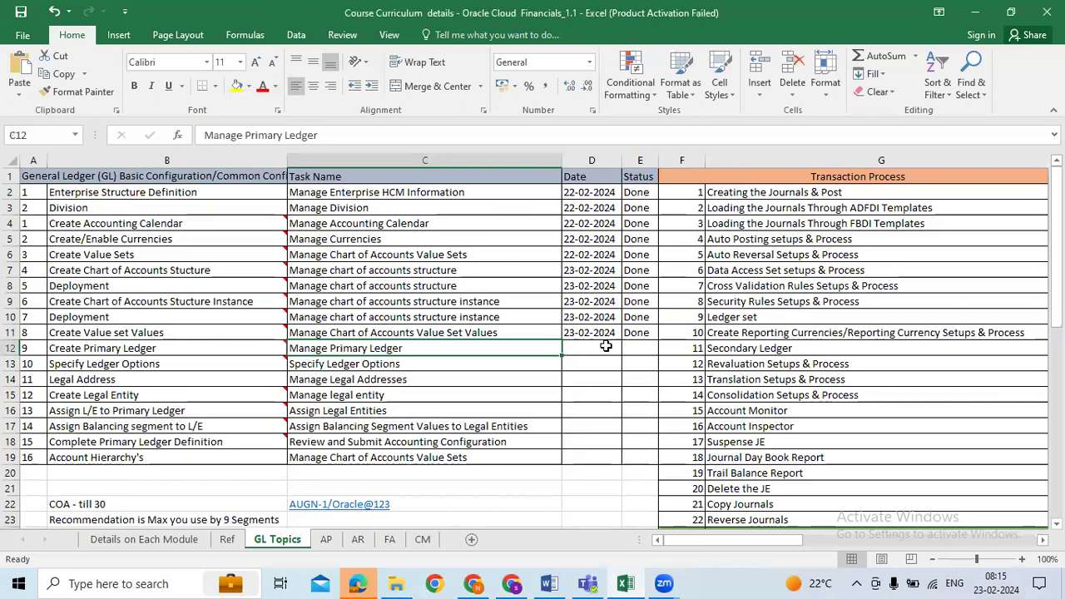
{"action": "left_click", "coordinate": [256, 346]}
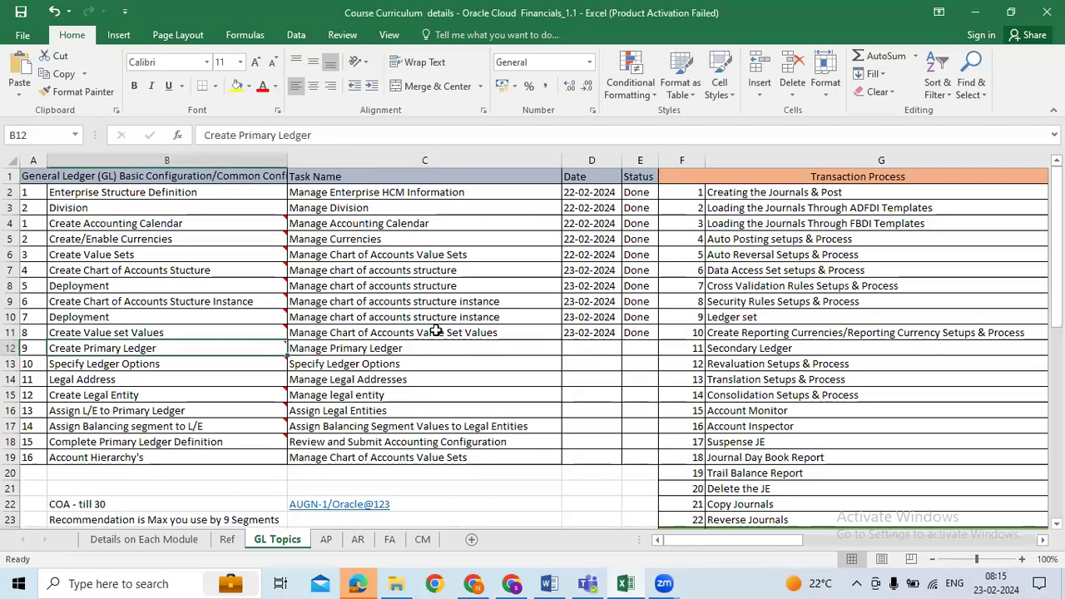
{"action": "left_click_drag", "start_coordinate": [204, 332], "coordinate": [191, 204]}
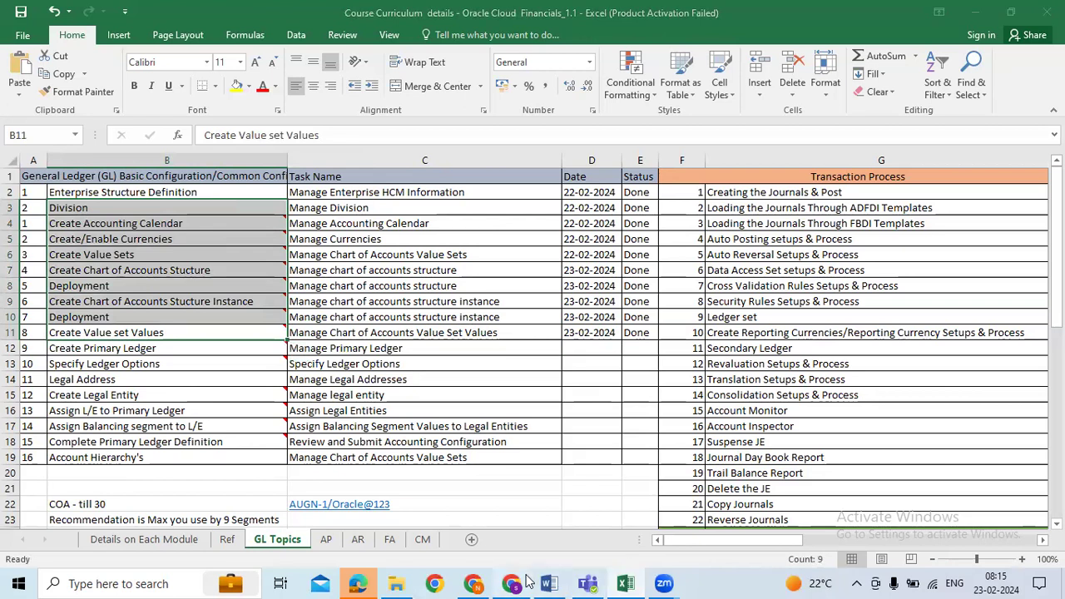
{"action": "left_click", "coordinate": [523, 583]}
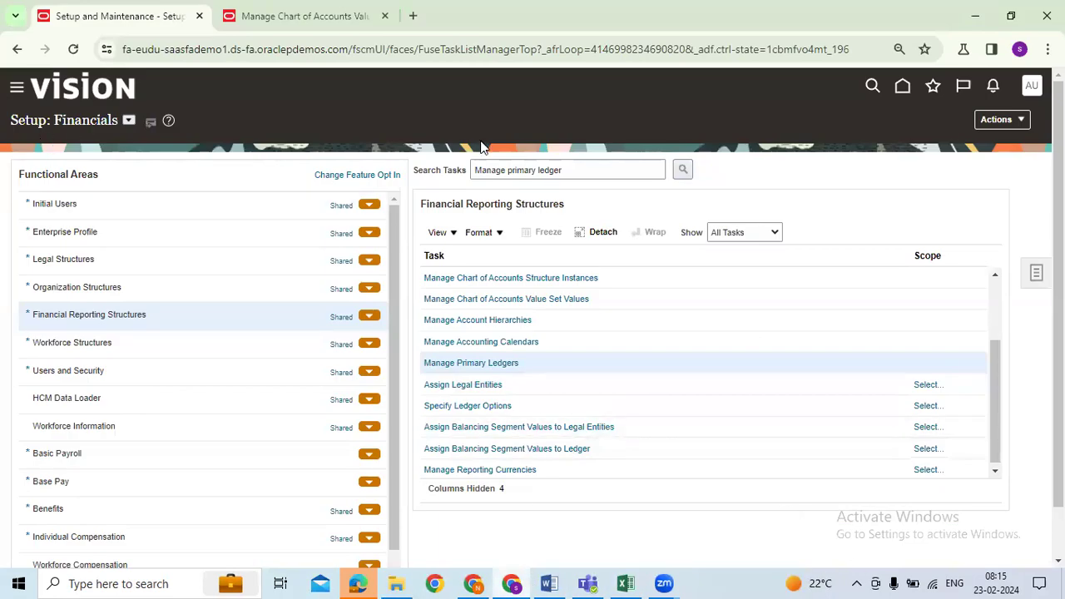
Open Manage Primary Ledgers, look over existing ledgers, and start creating a new primary ledger
{"action": "triple_click", "coordinate": [587, 167]}
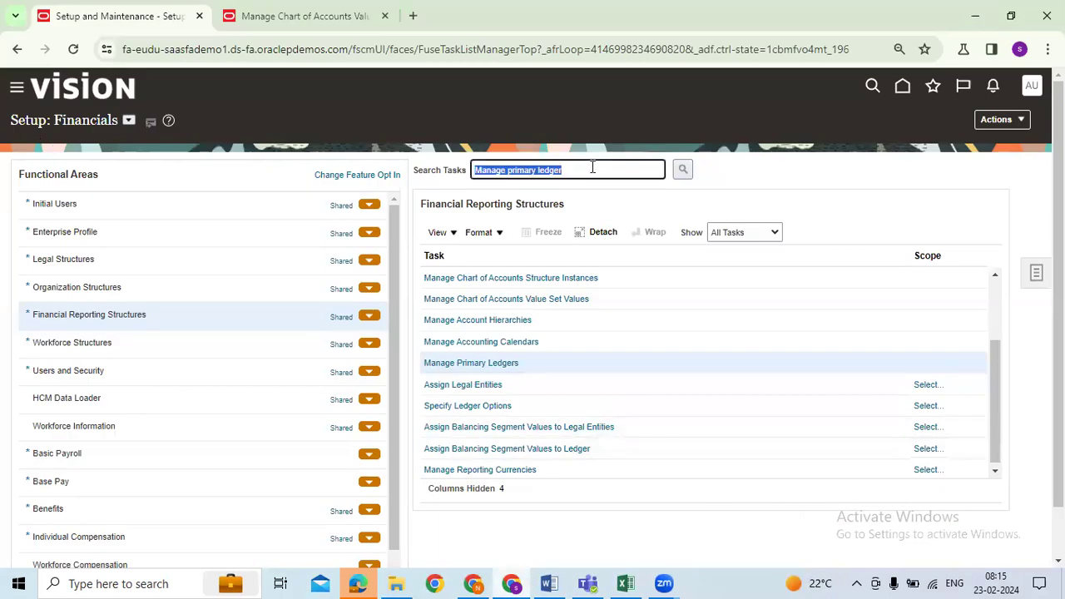
{"action": "left_click", "coordinate": [478, 363]}
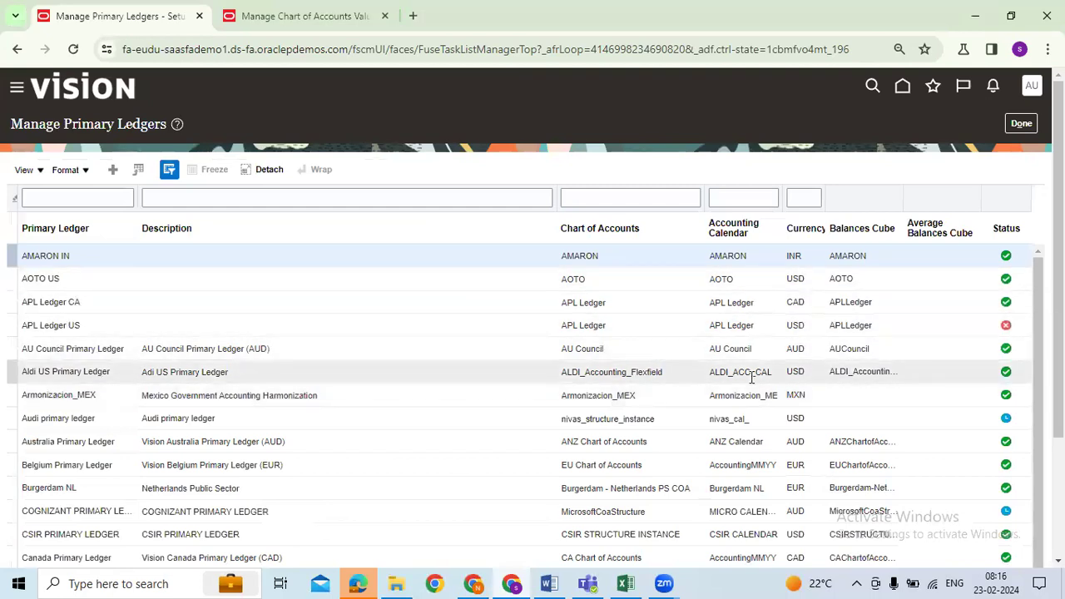
{"action": "left_click", "coordinate": [90, 197]}
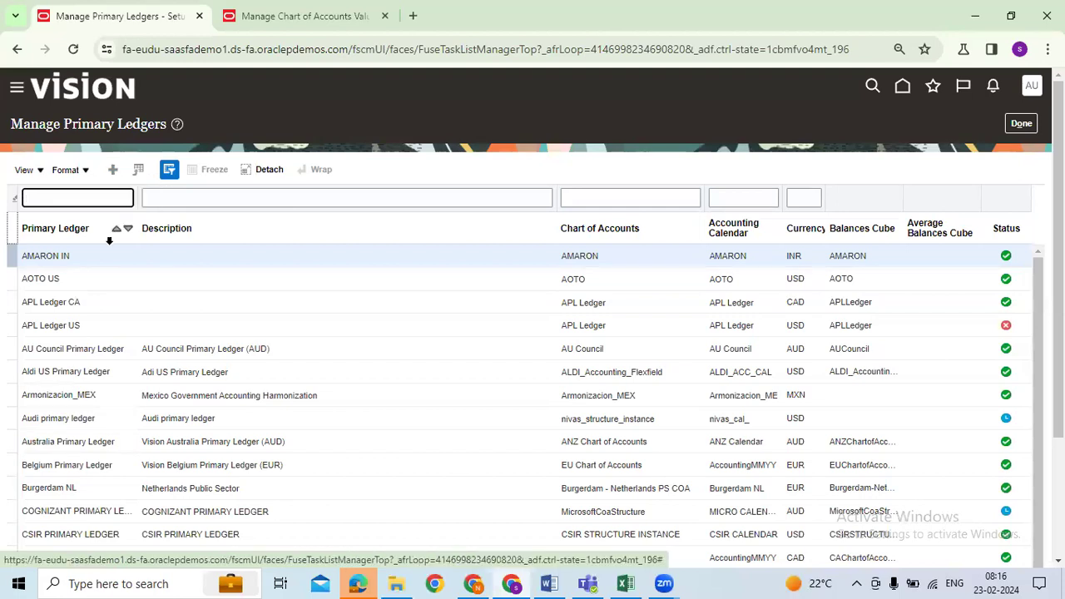
{"action": "left_click", "coordinate": [113, 169]}
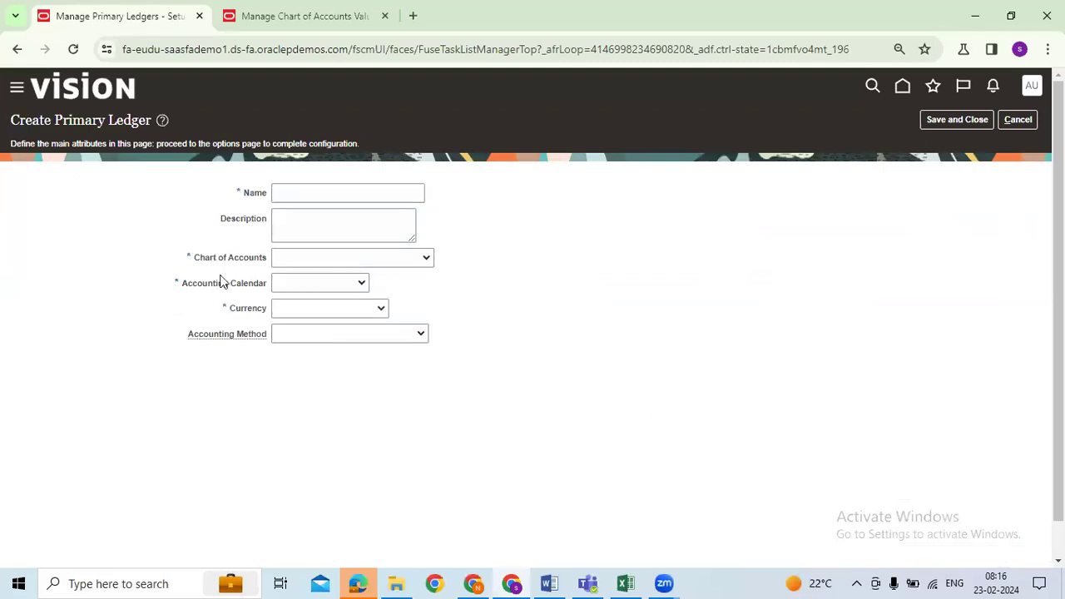
Review the required Chart of Accounts, Calendar and Currency fields and optional Accounting Method
{"action": "left_click_drag", "start_coordinate": [204, 261], "coordinate": [261, 258]}
{"action": "left_click_drag", "start_coordinate": [182, 285], "coordinate": [262, 314]}
{"action": "left_click_drag", "start_coordinate": [193, 336], "coordinate": [267, 341]}
{"action": "left_click_drag", "start_coordinate": [189, 287], "coordinate": [267, 289]}
{"action": "left_click", "coordinate": [256, 314]}
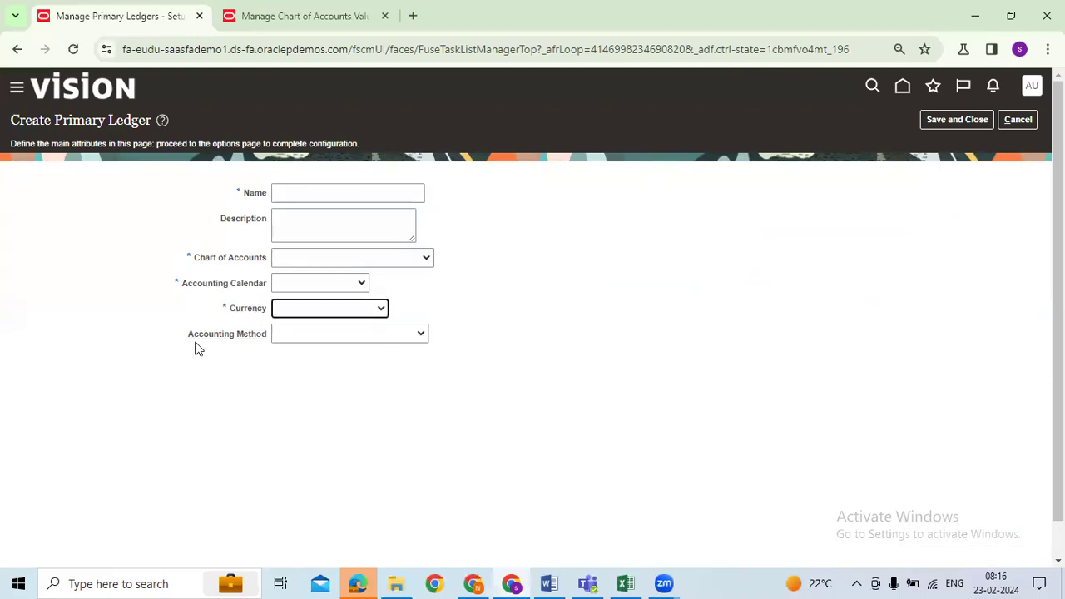
{"action": "left_click_drag", "start_coordinate": [184, 345], "coordinate": [263, 341]}
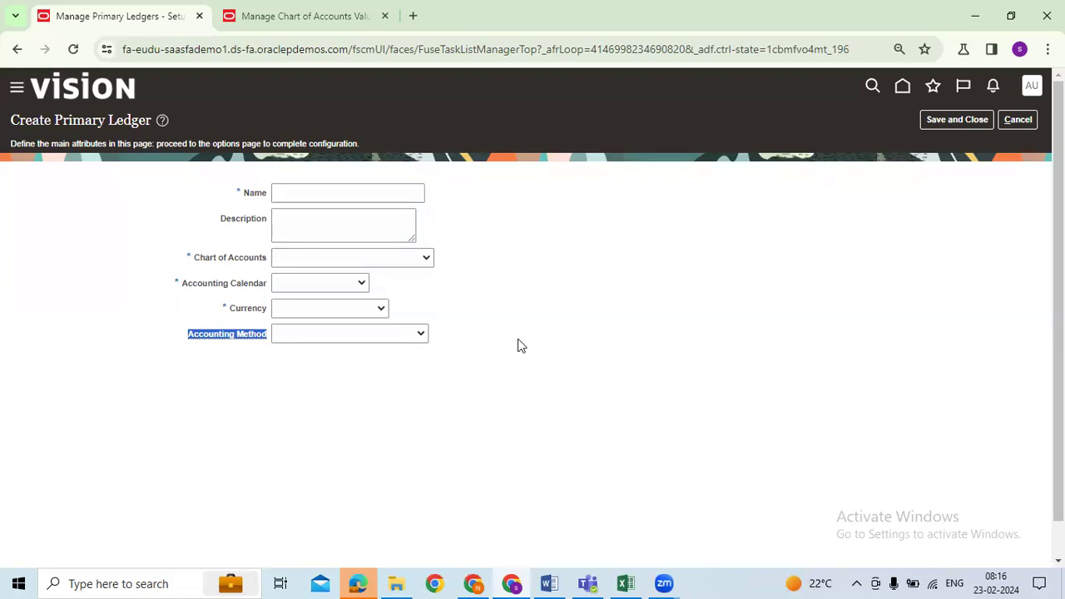
Copy the AUGN prefix from tracker cell C22 for the ledger name
{"action": "left_click", "coordinate": [350, 196]}
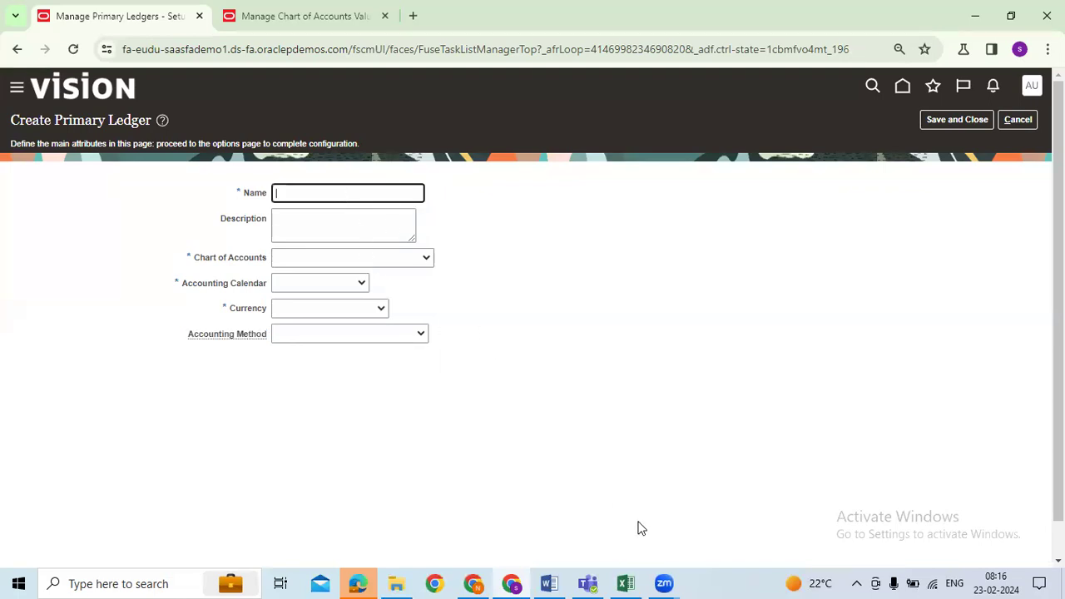
{"action": "left_click", "coordinate": [638, 580]}
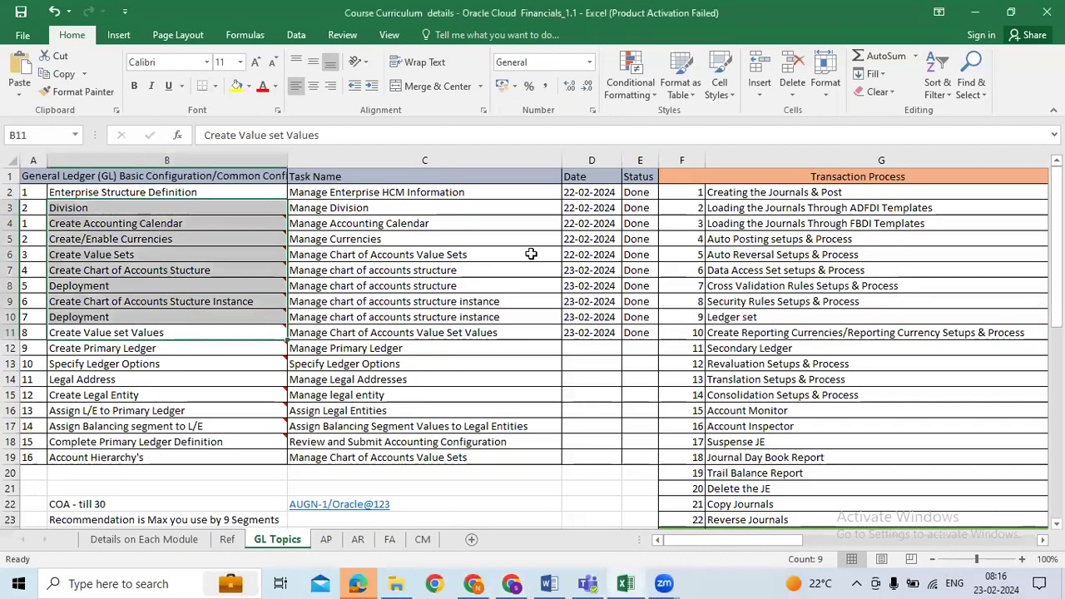
{"action": "left_click", "coordinate": [251, 503]}
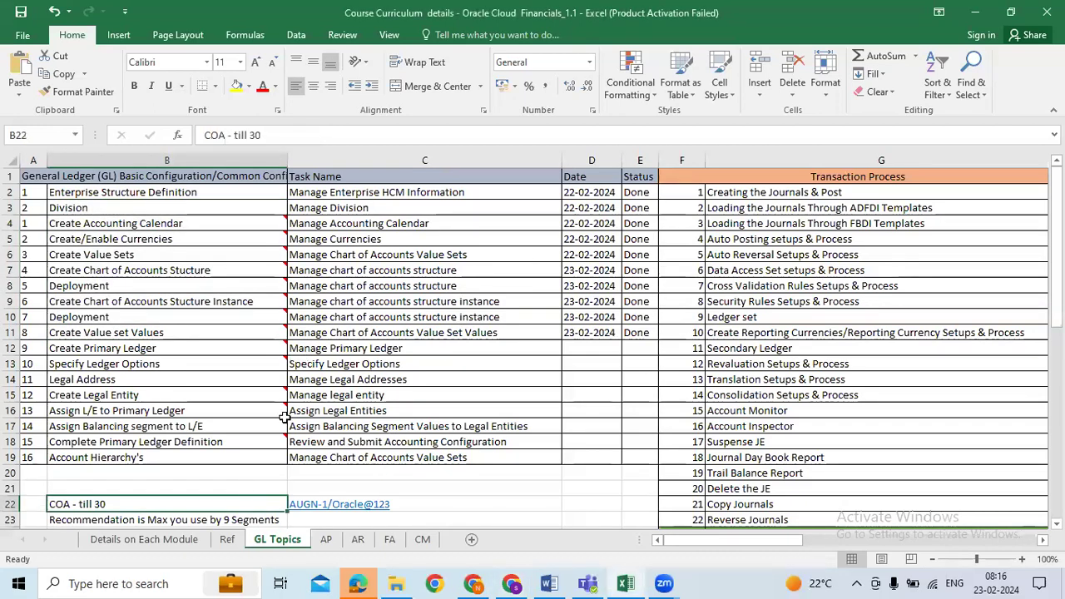
{"action": "key", "text": "Right"}
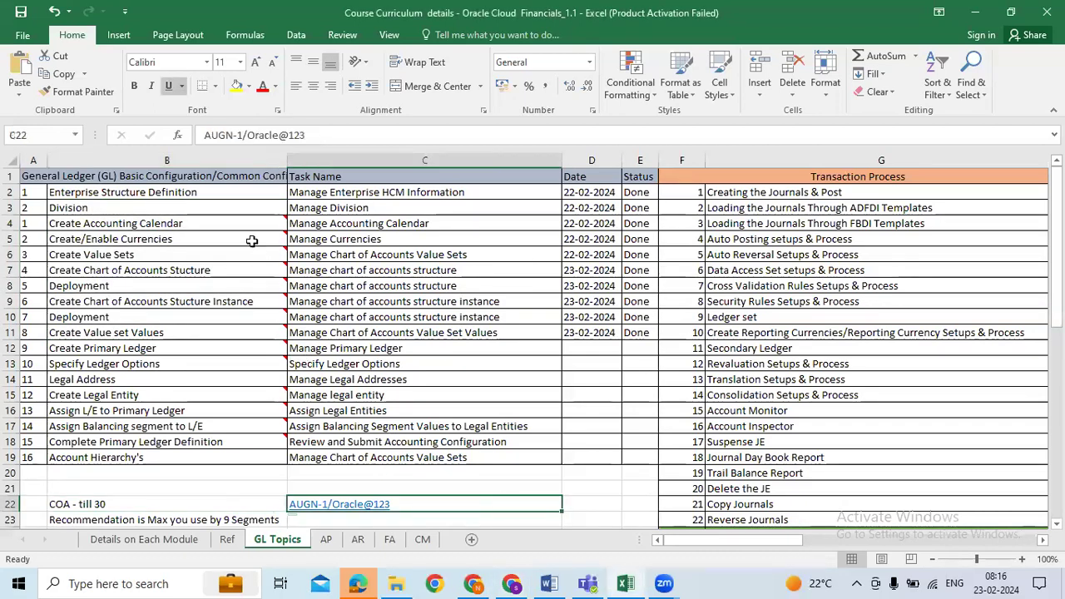
{"action": "double_click", "coordinate": [223, 134]}
{"action": "key", "text": "ctrl+c"}
{"action": "key", "text": "alt+Tab"}
Name the ledger 'AUGN USA PRIMARY LEDGER' and reuse that text as its Description
{"action": "key", "text": "ctrl+v"}
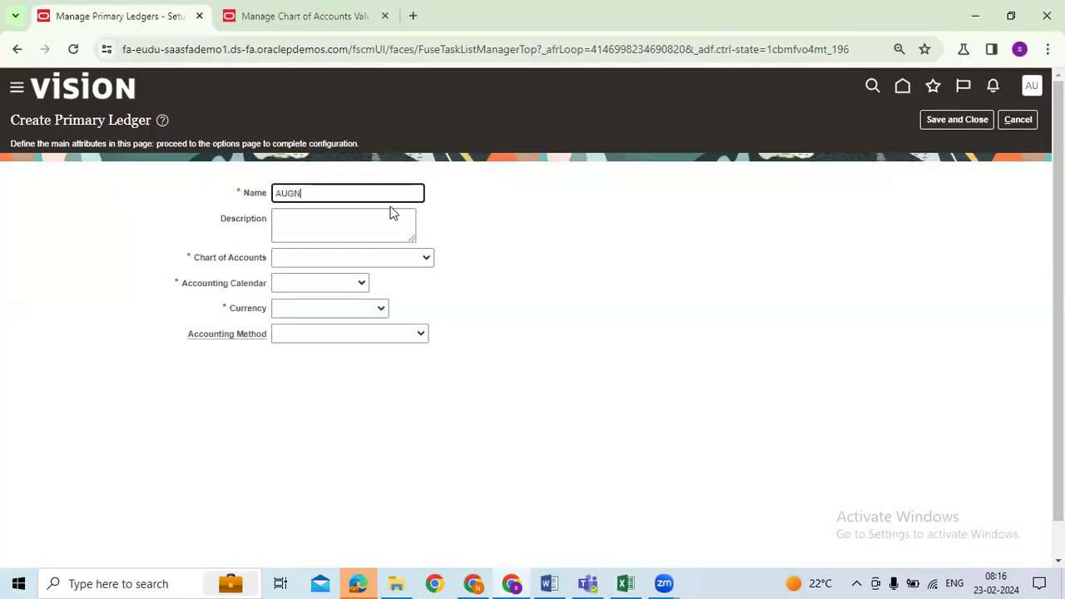
{"action": "type", "text": "USA PRIMARY LEDGER"}
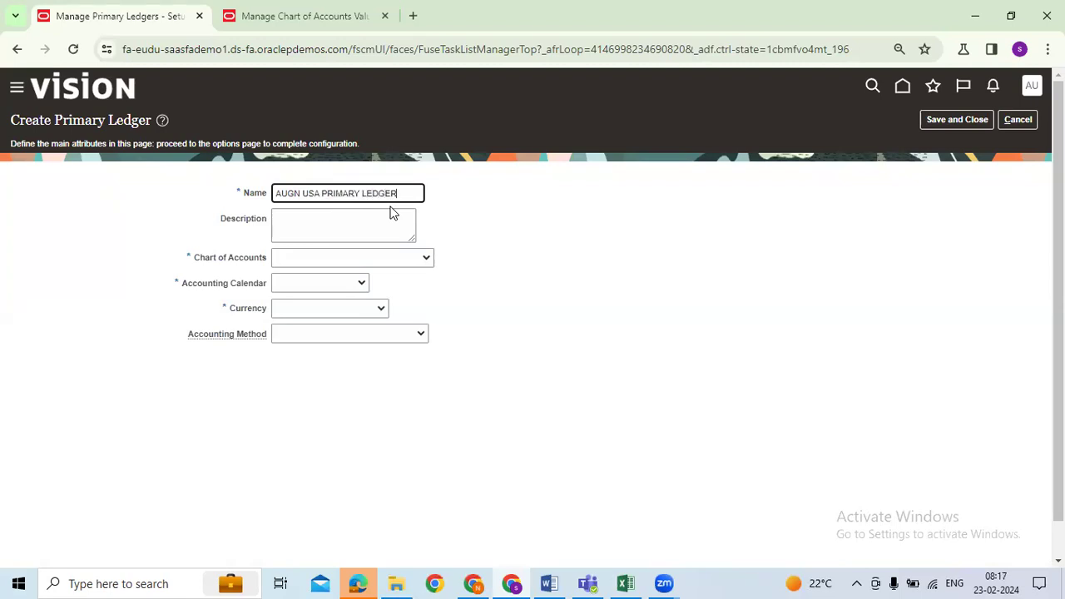
{"action": "left_click_drag", "start_coordinate": [408, 195], "coordinate": [201, 193]}
{"action": "key", "text": "ctrl+c"}
{"action": "left_click", "coordinate": [350, 219]}
{"action": "key", "text": "ctrl+v"}
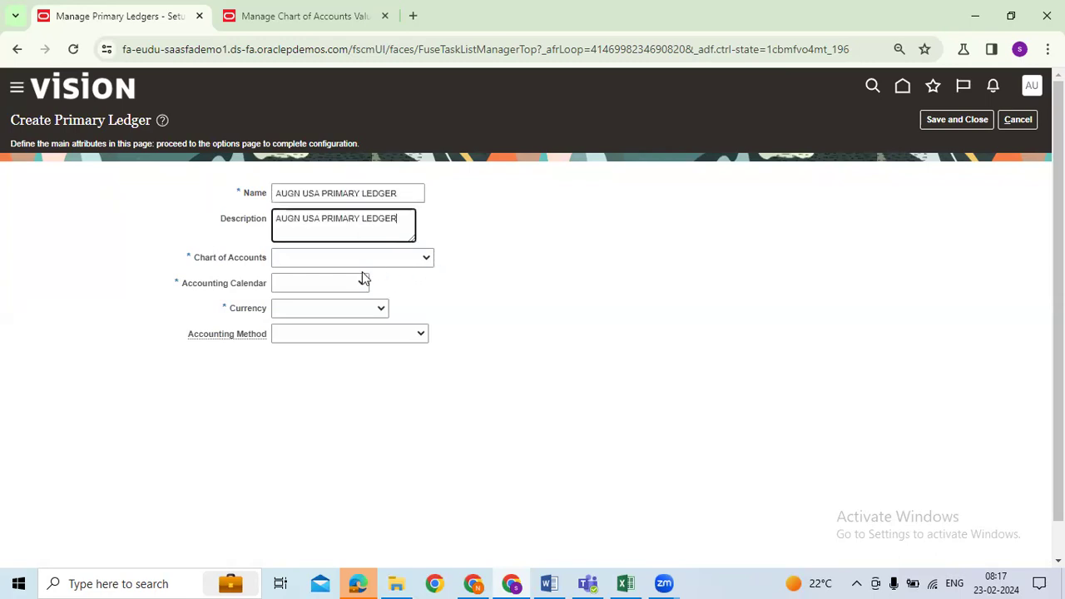
Search 'au' and choose AU Council as the chart of accounts
{"action": "left_click", "coordinate": [407, 261]}
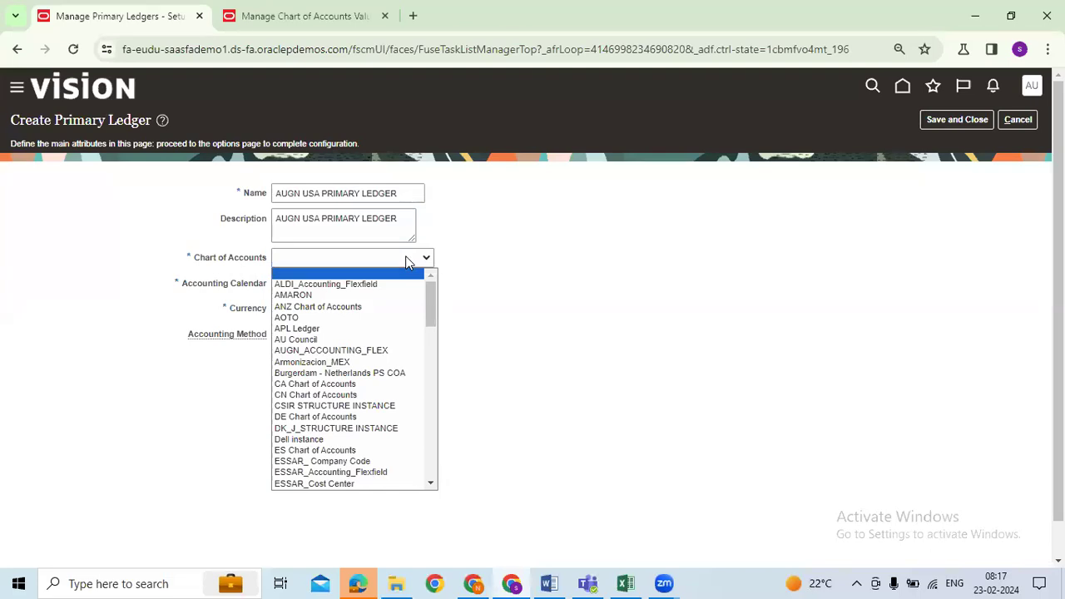
{"action": "type", "text": "au"}
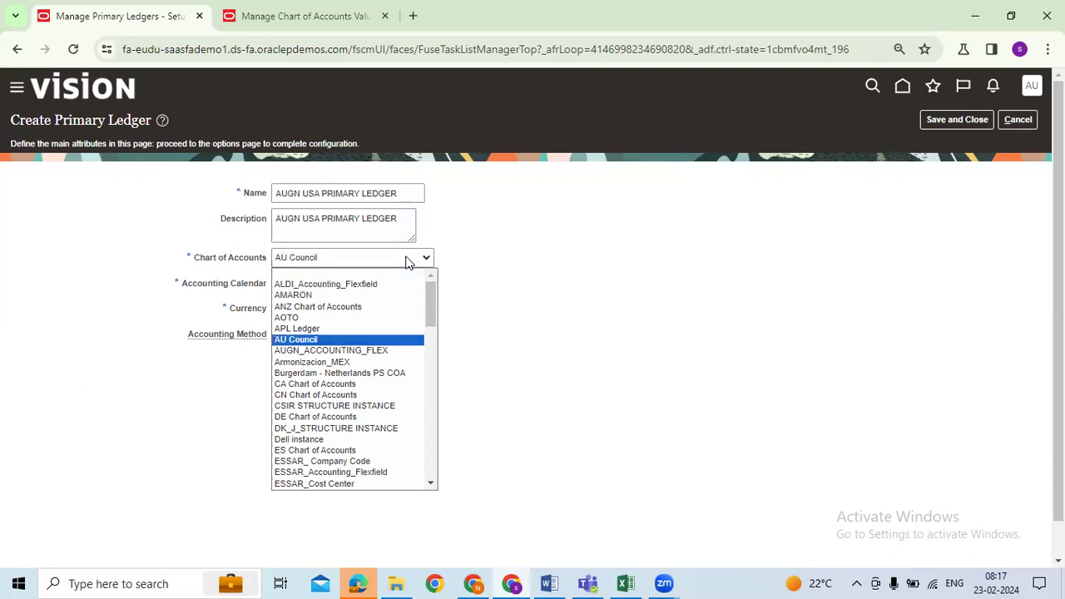
{"action": "left_click", "coordinate": [359, 341]}
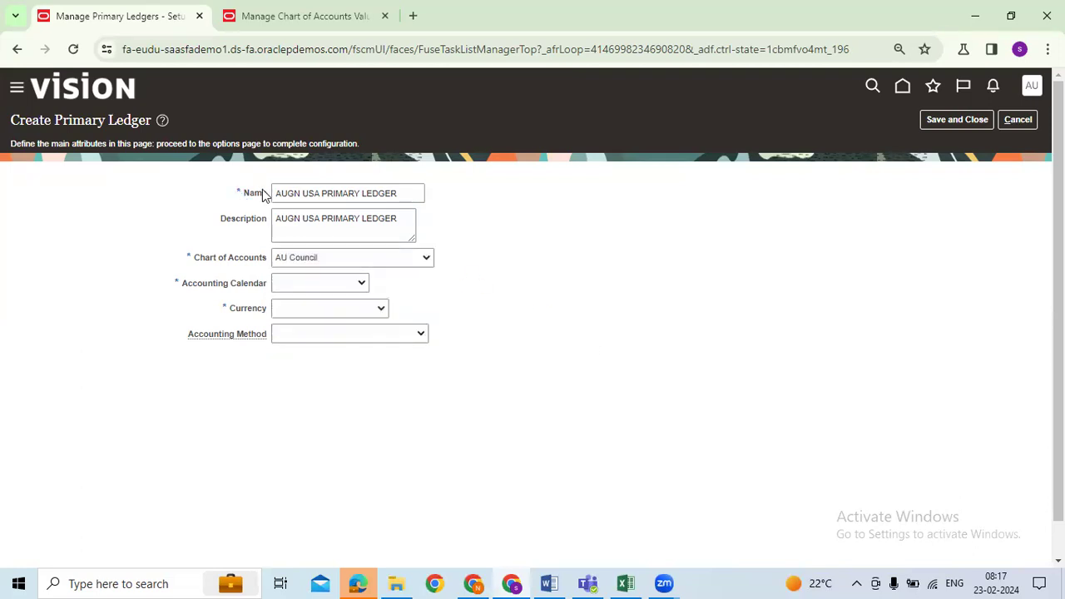
{"action": "left_click", "coordinate": [326, 258]}
{"action": "left_click_drag", "start_coordinate": [193, 257], "coordinate": [257, 261]}
{"action": "left_click_drag", "start_coordinate": [195, 287], "coordinate": [258, 288]}
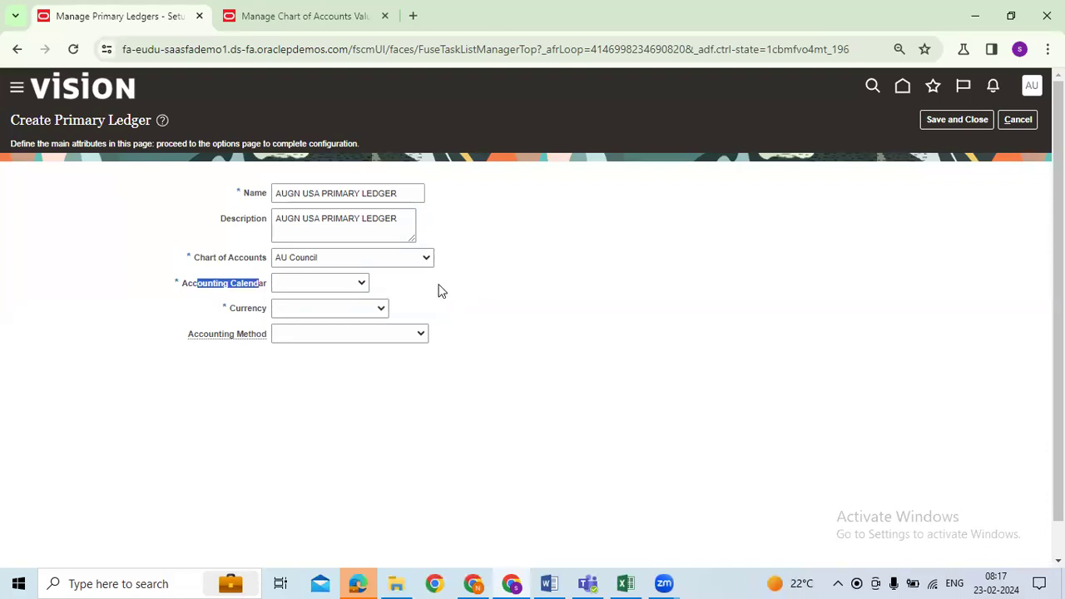
Pick AUGN_ACCOUNTING_FLEX chart of accounts, AUGN ACCTNG CAL calendar and USD - US Dollar currency
{"action": "left_click", "coordinate": [421, 263]}
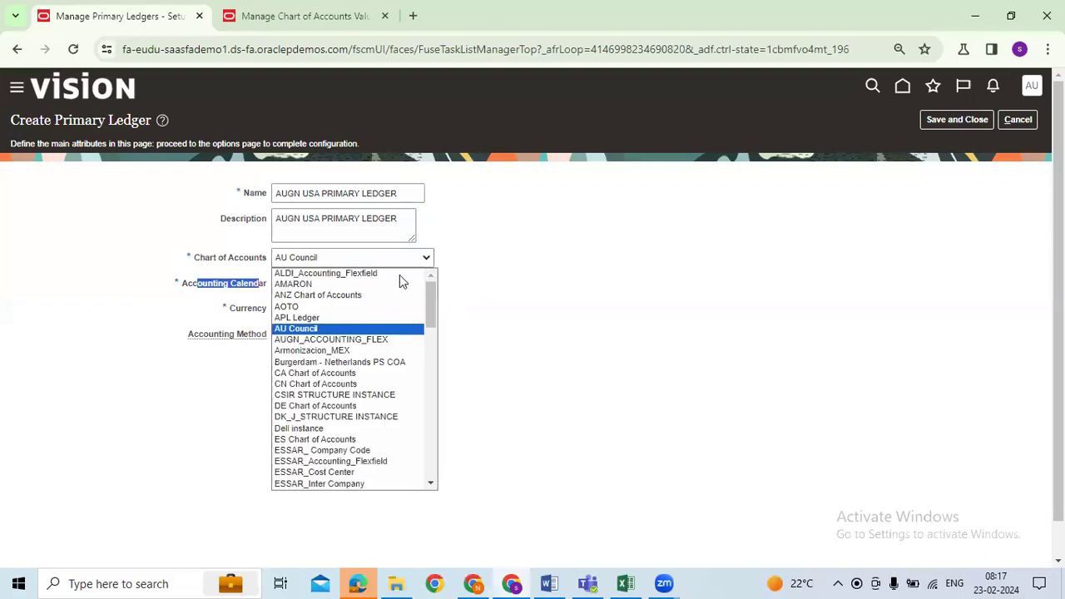
{"action": "left_click", "coordinate": [302, 341]}
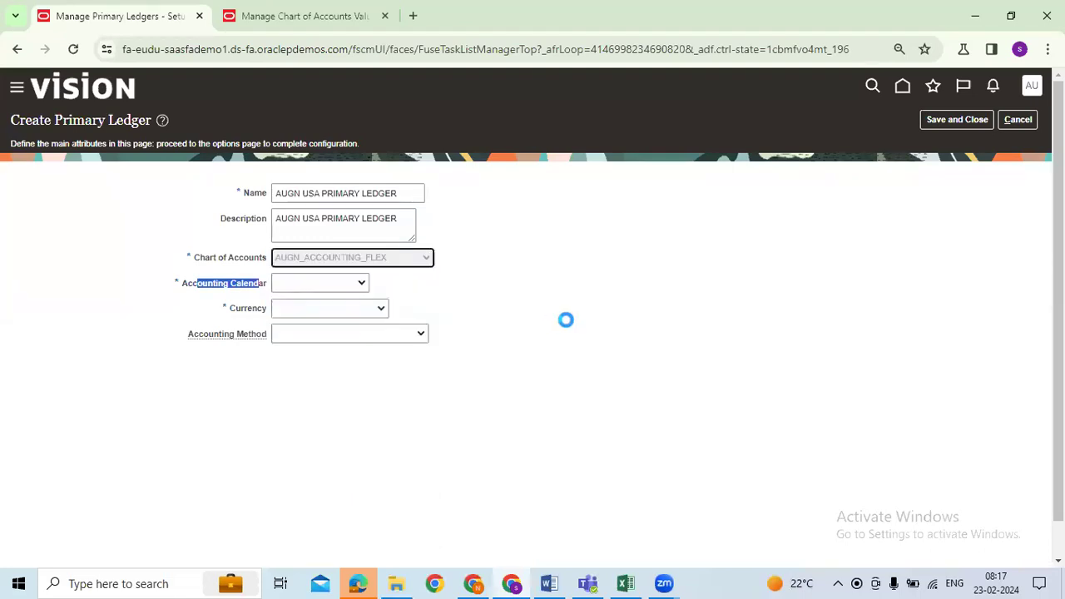
{"action": "left_click", "coordinate": [362, 284]}
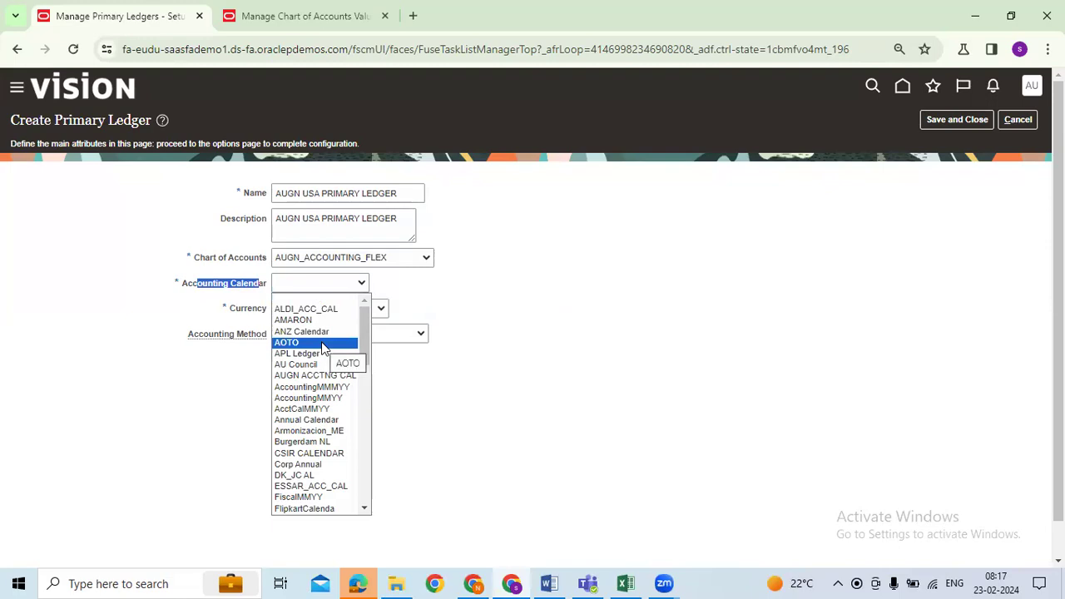
{"action": "left_click", "coordinate": [317, 381]}
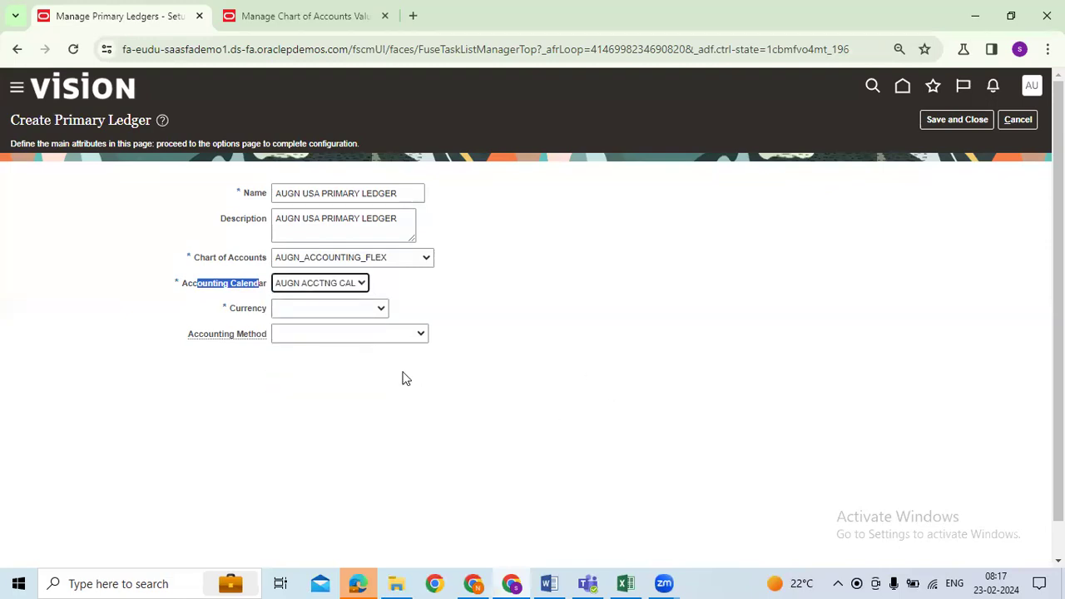
{"action": "left_click", "coordinate": [380, 313]}
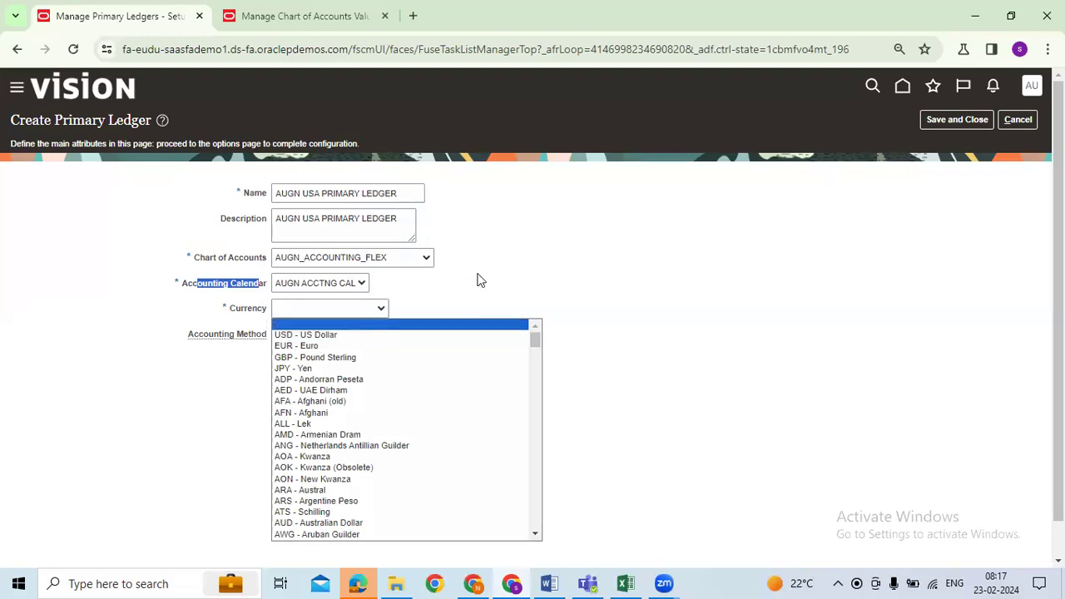
{"action": "scroll", "coordinate": [538, 358], "scroll_direction": "down", "scroll_amount": 10}
{"action": "scroll", "coordinate": [537, 384], "scroll_direction": "up", "scroll_amount": 10}
{"action": "left_click", "coordinate": [325, 334]}
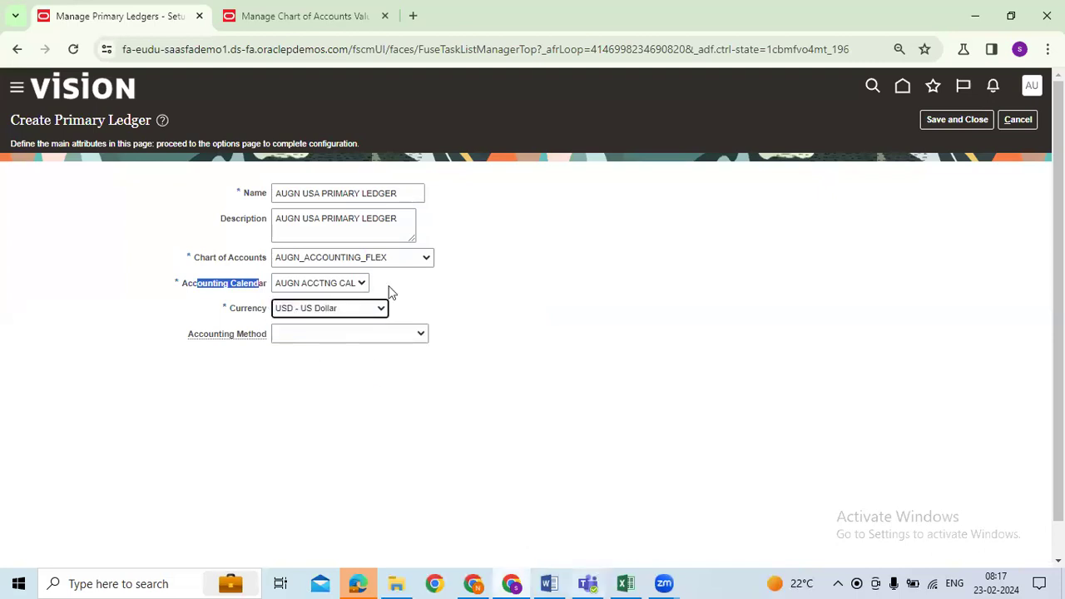
Set the ledger's accounting method to Standard Accrual
{"action": "left_click_drag", "start_coordinate": [193, 336], "coordinate": [258, 340]}
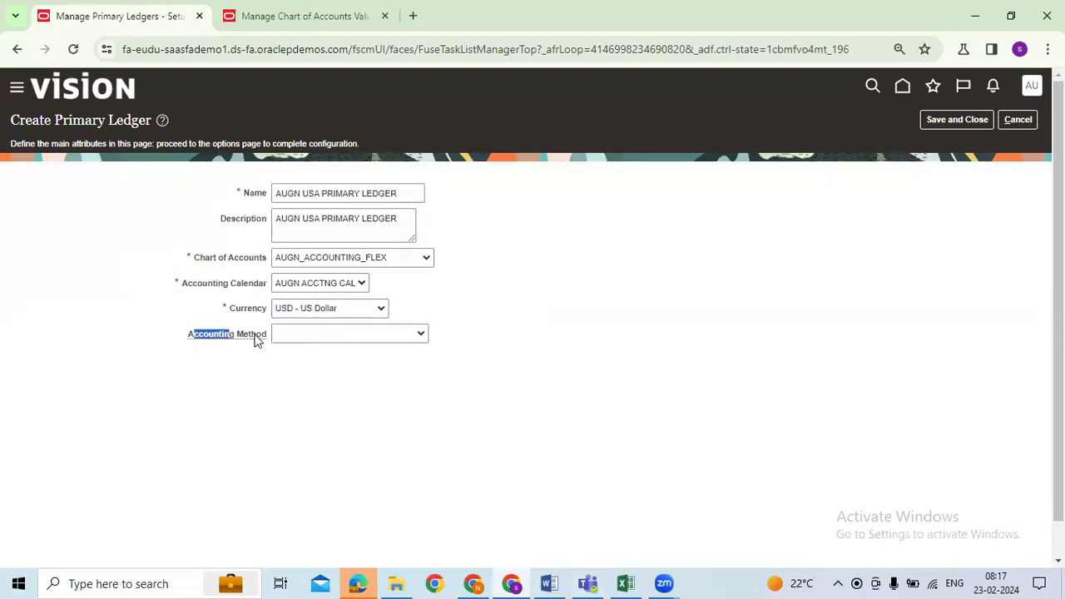
{"action": "left_click", "coordinate": [360, 333]}
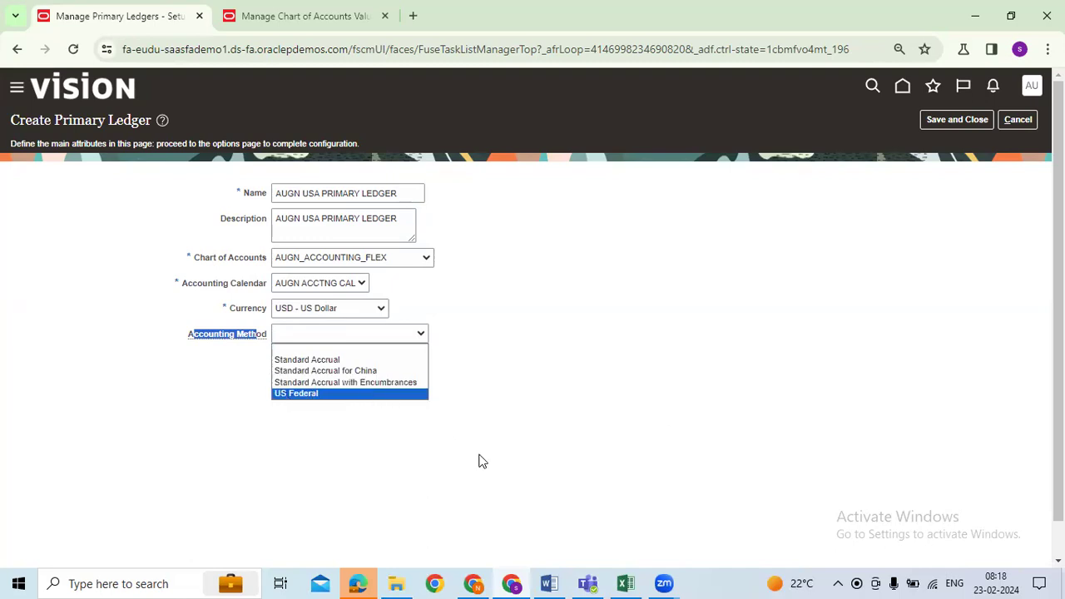
{"action": "left_click", "coordinate": [324, 362]}
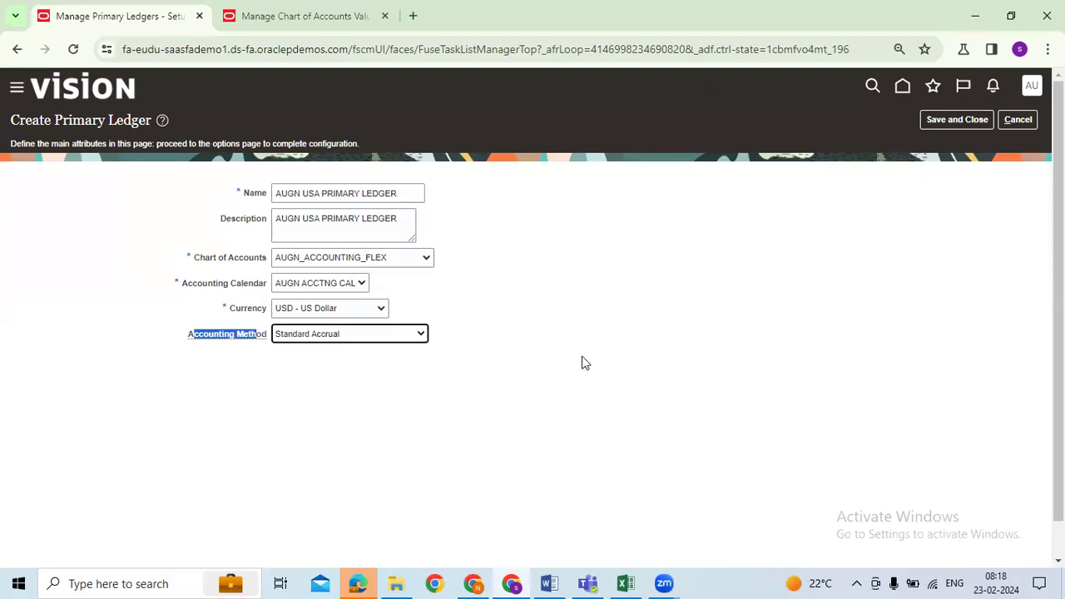
Recheck the ledger fields and Save and Close the AUGN USA PRIMARY LEDGER
{"action": "left_click", "coordinate": [562, 384]}
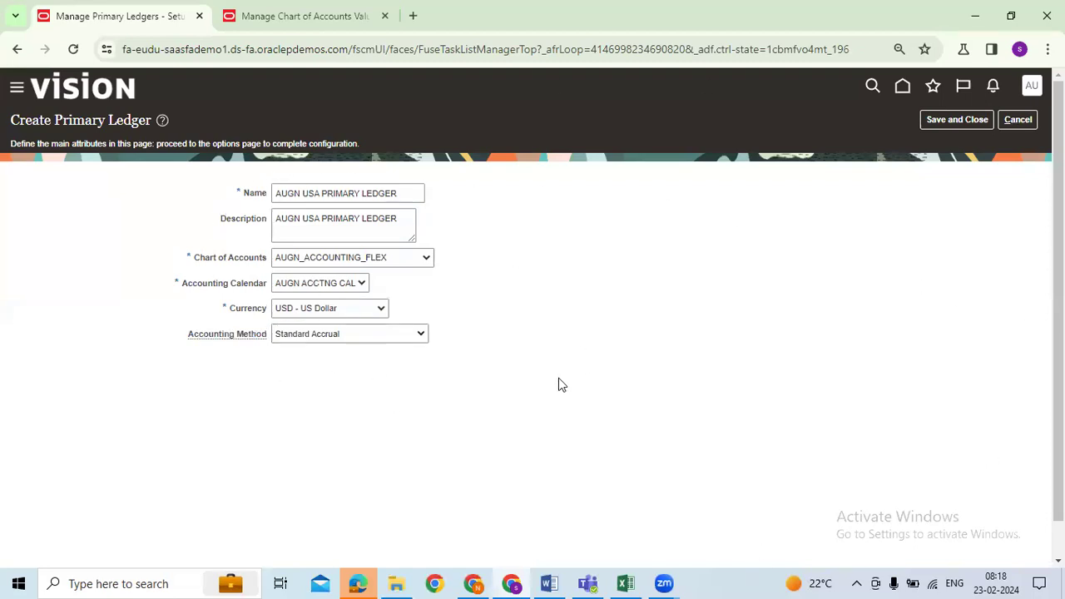
{"action": "left_click_drag", "start_coordinate": [11, 120], "coordinate": [154, 123]}
{"action": "left_click", "coordinate": [602, 305]}
{"action": "left_click_drag", "start_coordinate": [198, 263], "coordinate": [262, 261]}
{"action": "left_click_drag", "start_coordinate": [186, 286], "coordinate": [257, 286]}
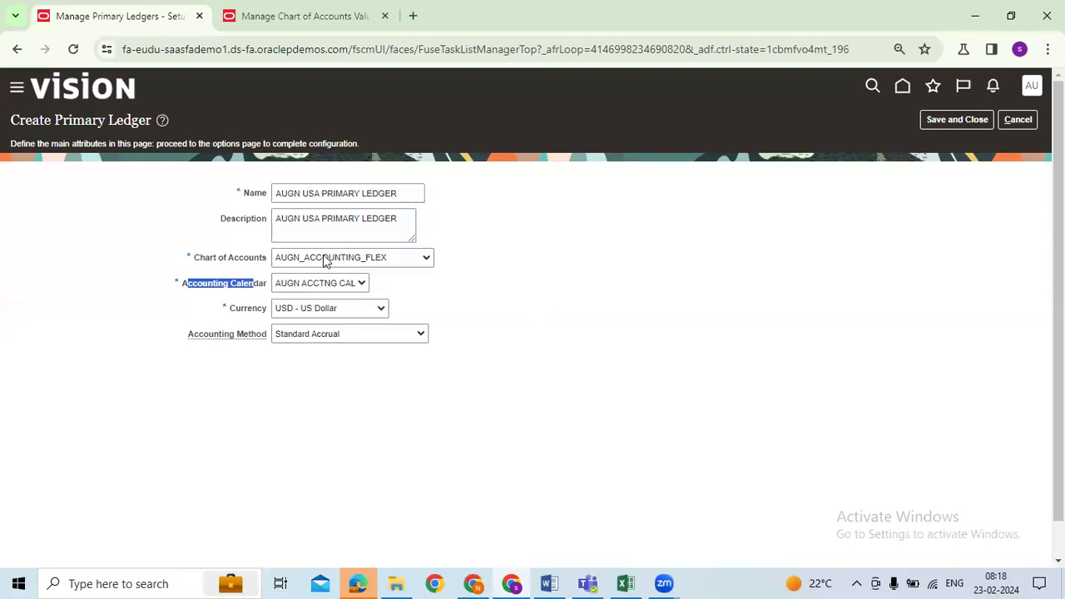
{"action": "left_click", "coordinate": [947, 119]}
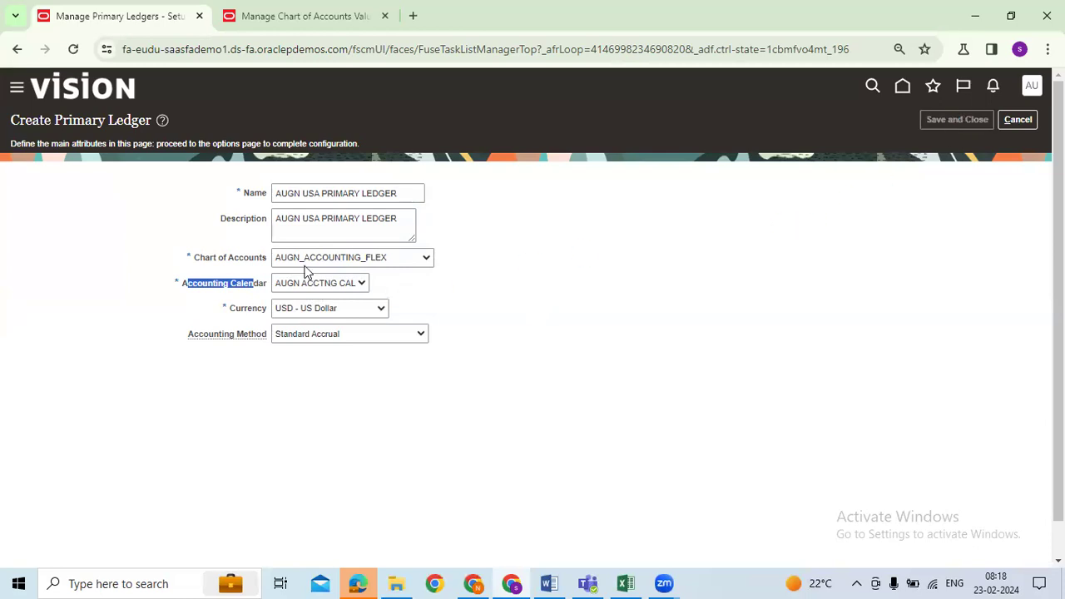
Filter Manage Primary Ledgers by AUGN and select the new AUGN USA PRIMARY LEDGER row
{"action": "left_click", "coordinate": [507, 364]}
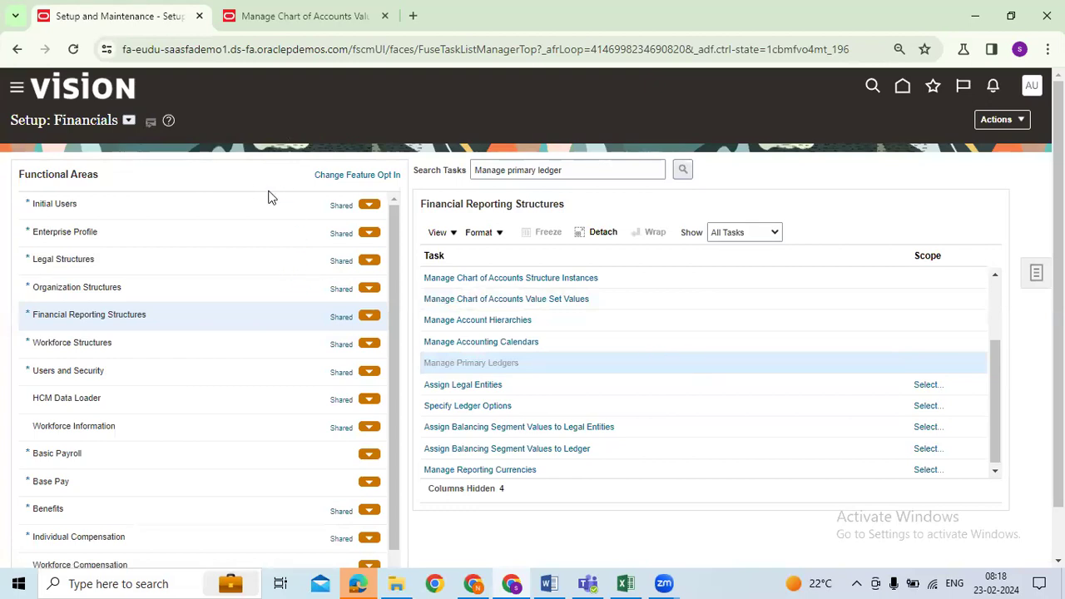
{"action": "left_click", "coordinate": [127, 192]}
{"action": "type", "text": "ARN8"}
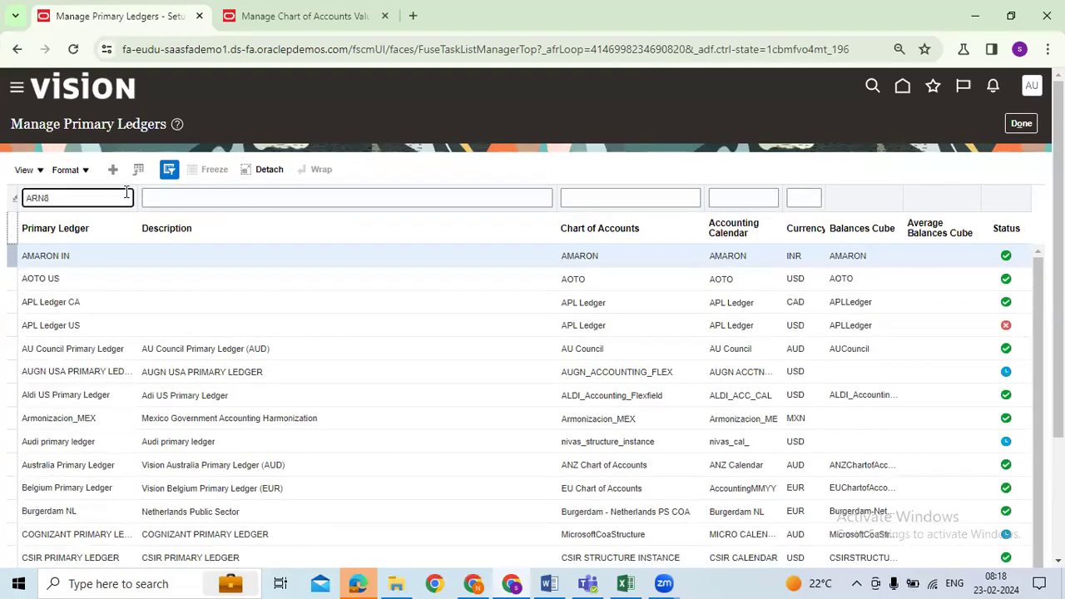
{"action": "key", "text": "Return"}
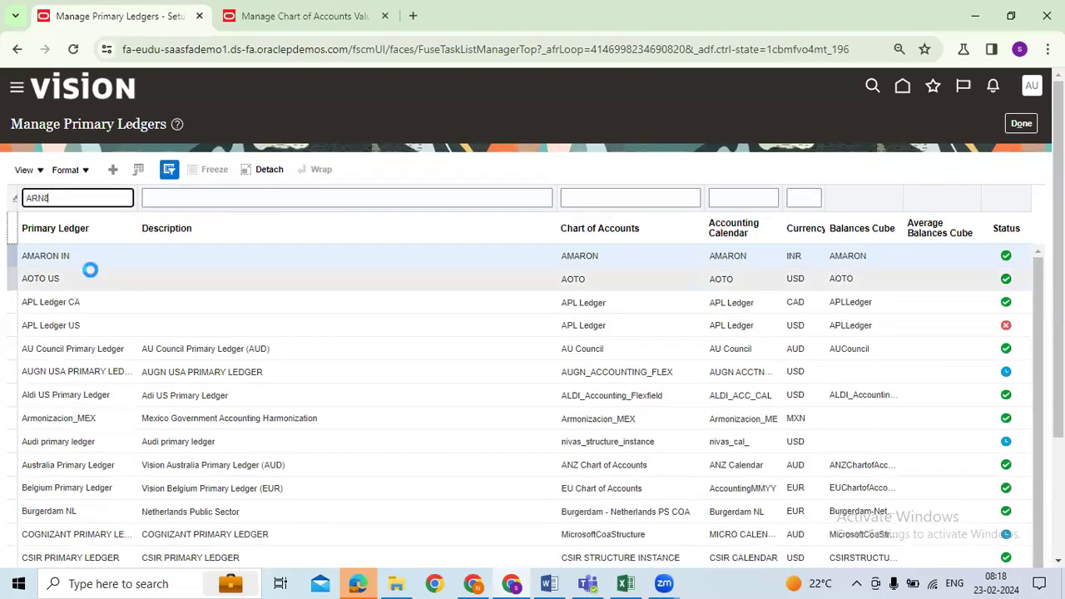
{"action": "double_click", "coordinate": [80, 193]}
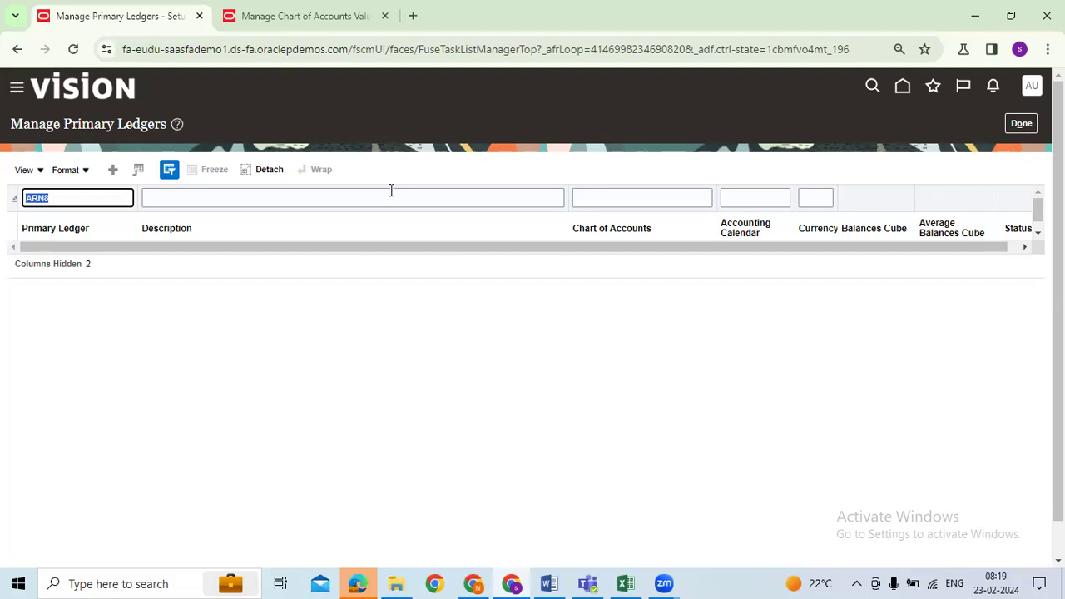
{"action": "key", "text": "BackSpace"}
{"action": "type", "text": "AUGN"}
{"action": "key", "text": "Return"}
{"action": "left_click", "coordinate": [70, 256]}
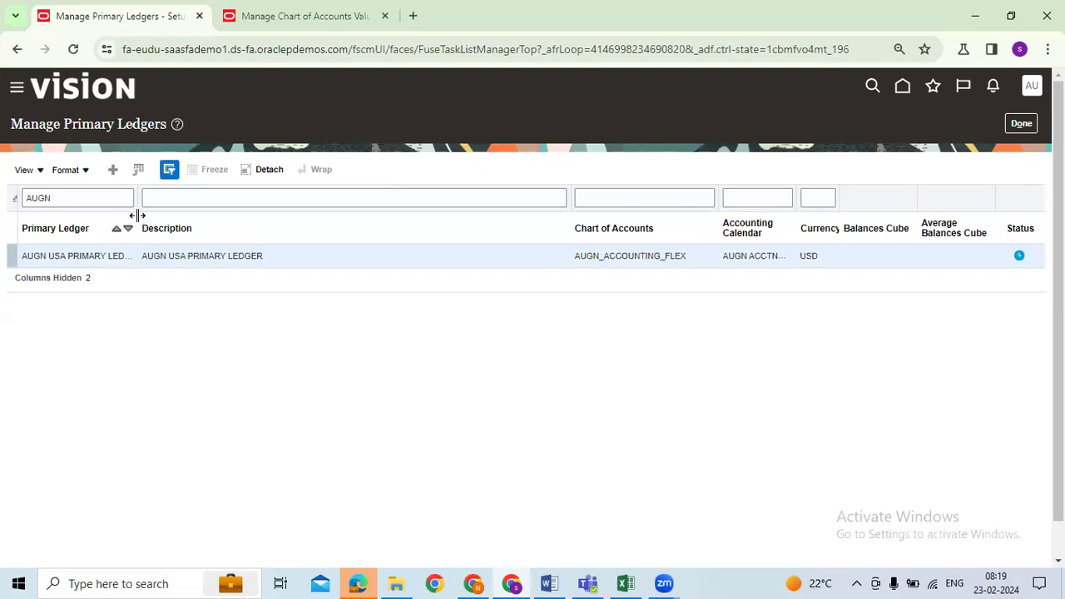
{"action": "left_click_drag", "start_coordinate": [138, 216], "coordinate": [145, 215]}
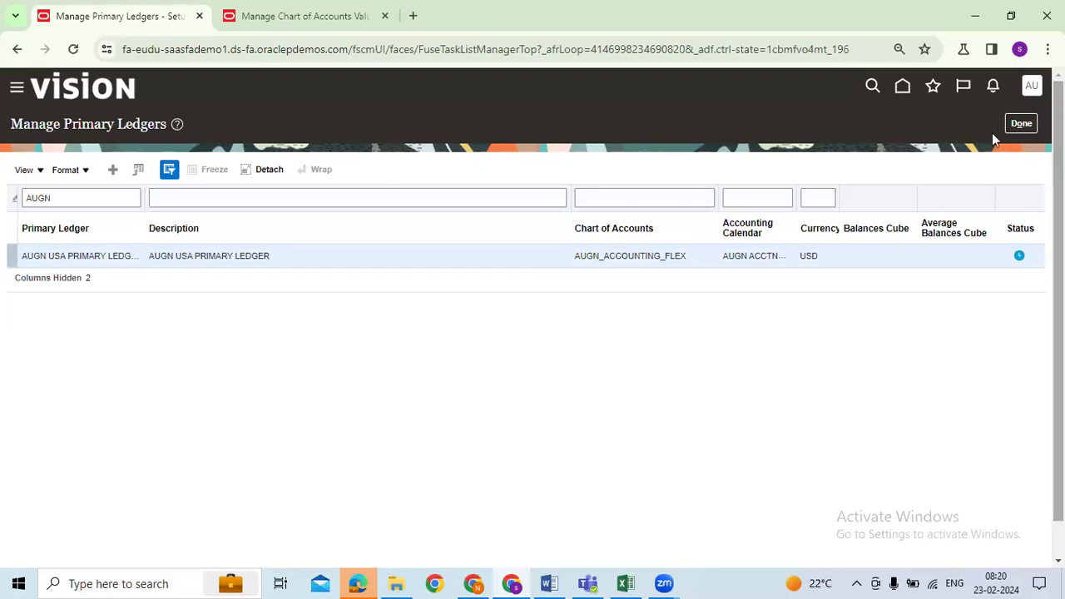
Finish the ledger task and record date 23-02-2024 and status Done in tracker row 12
{"action": "left_click", "coordinate": [1021, 124]}
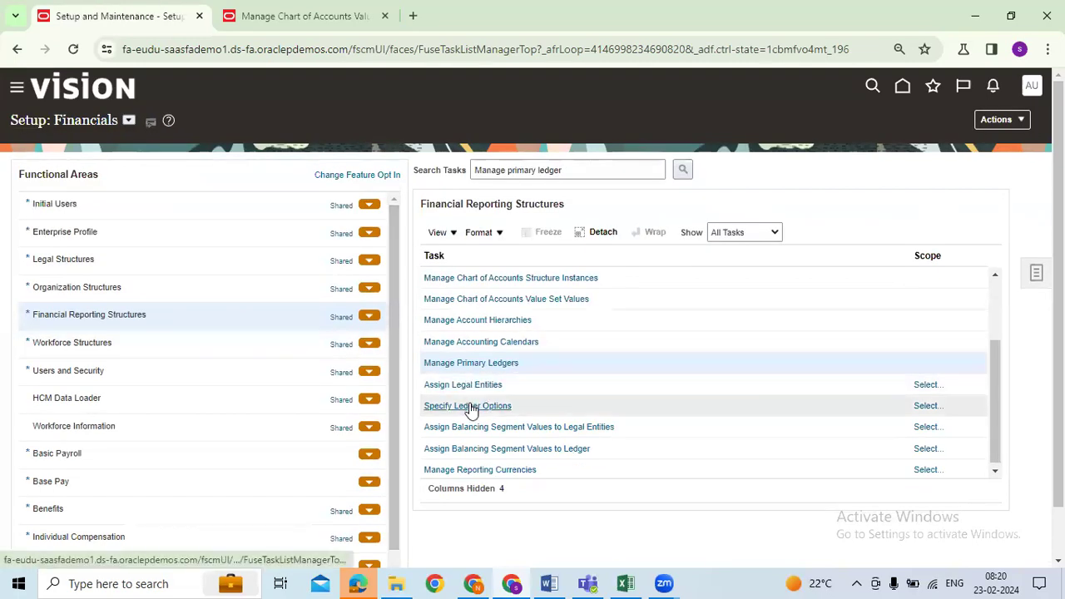
{"action": "left_click", "coordinate": [635, 582]}
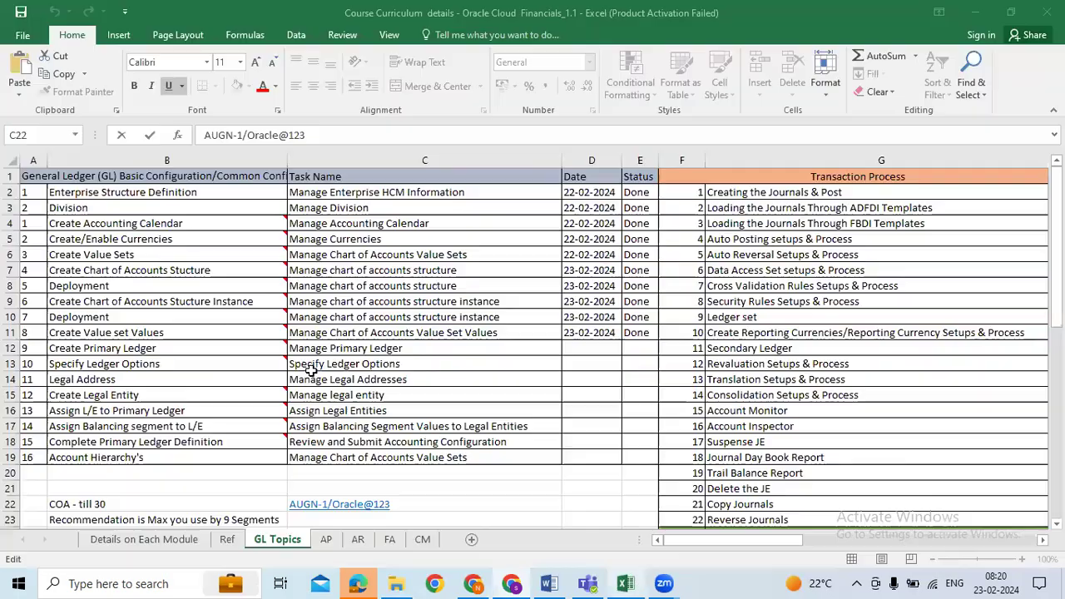
{"action": "left_click", "coordinate": [249, 363]}
{"action": "left_click", "coordinate": [504, 349]}
{"action": "left_click", "coordinate": [590, 350]}
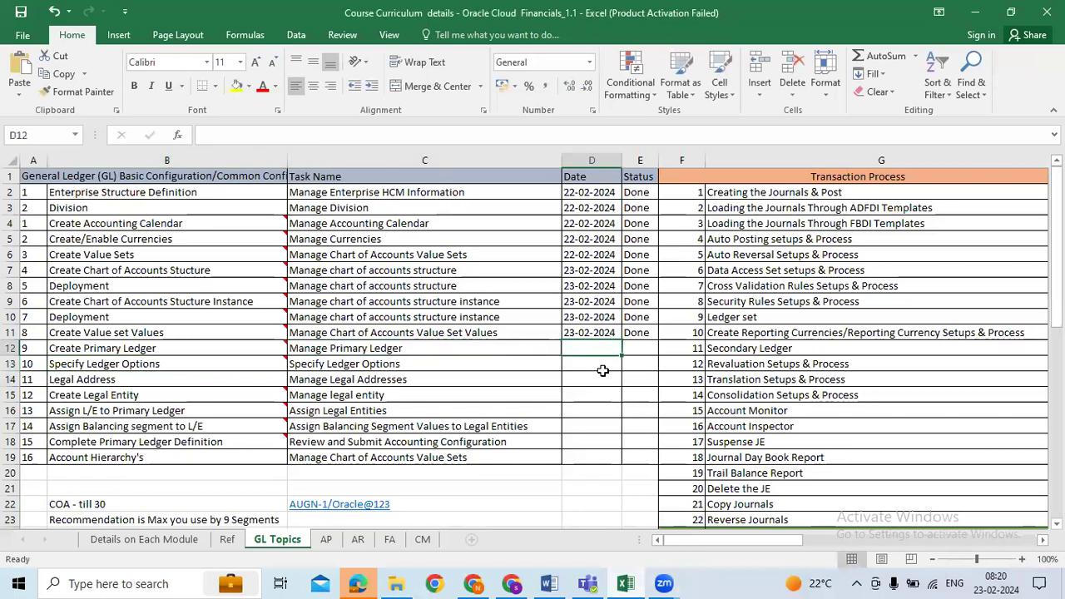
{"action": "key", "text": "ctrl+d"}
{"action": "key", "text": "Tab"}
{"action": "type", "text": "Done"}
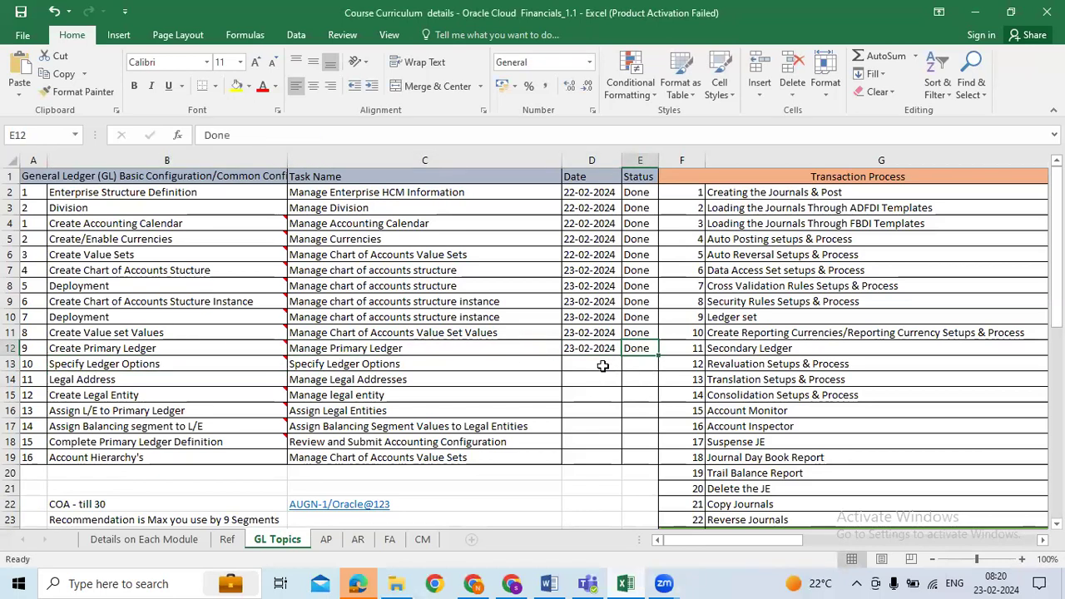
{"action": "left_click", "coordinate": [508, 354]}
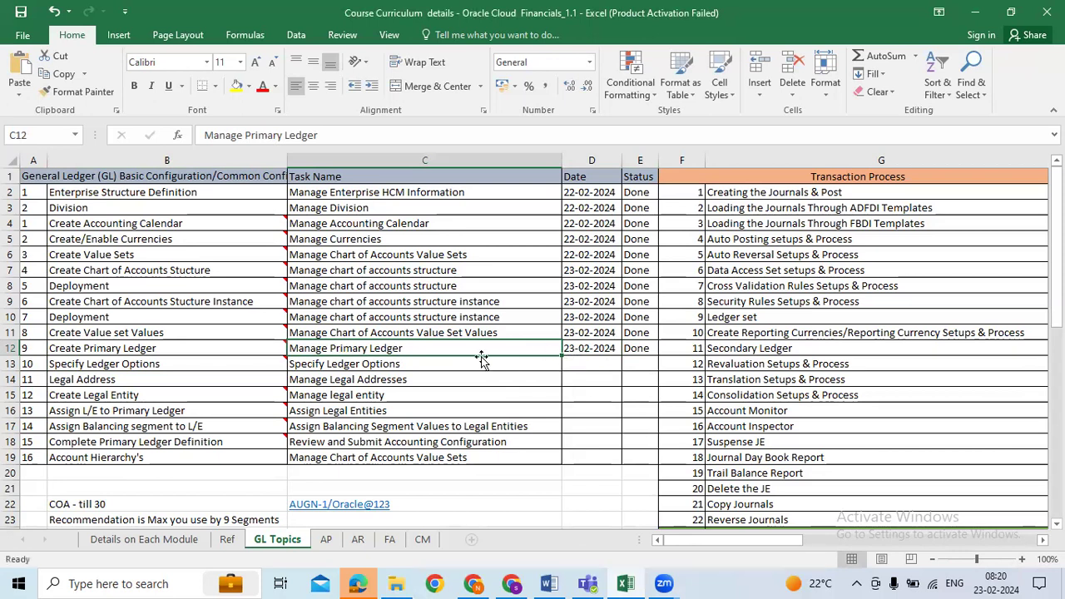
Select tracker row 12 and check that the next task is Specify Ledger Options
{"action": "left_click_drag", "start_coordinate": [161, 350], "coordinate": [641, 350]}
{"action": "left_click_drag", "start_coordinate": [29, 350], "coordinate": [626, 343]}
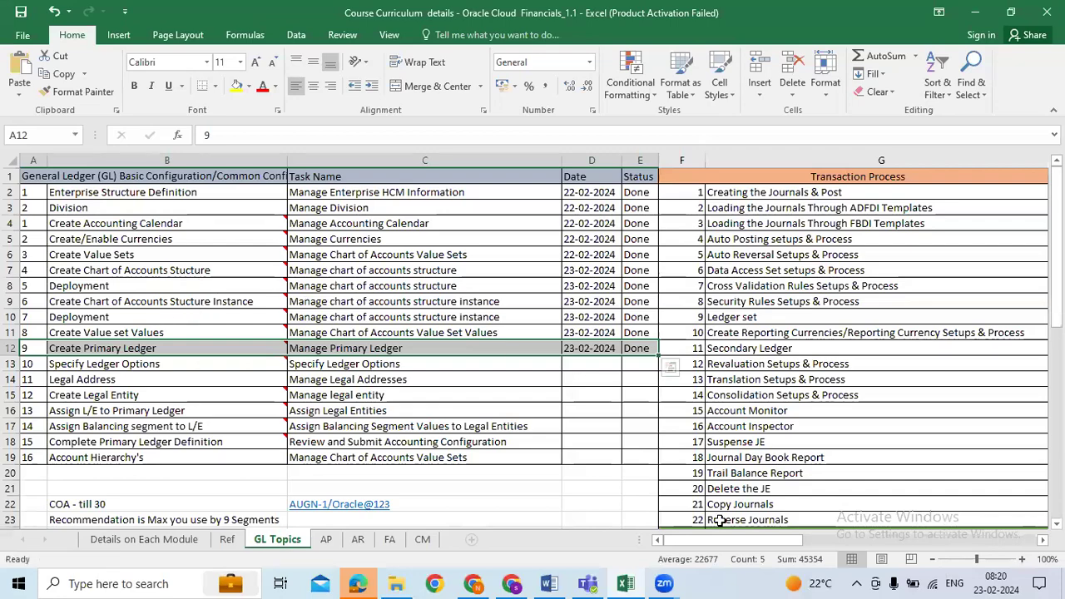
{"action": "key", "text": "alt+Tab"}
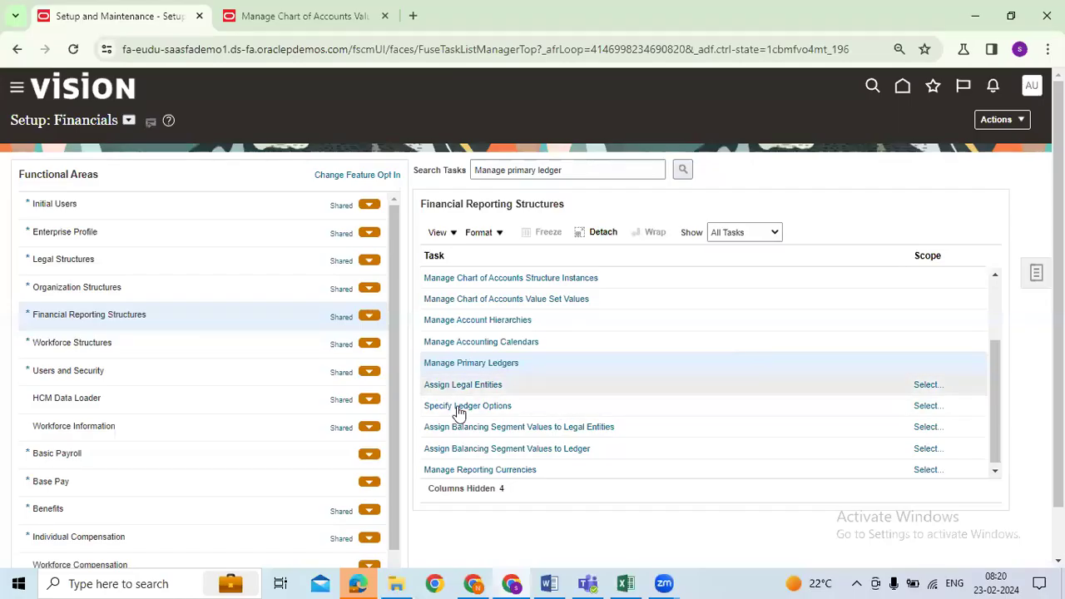
{"action": "key", "text": "alt+Tab"}
{"action": "left_click", "coordinate": [510, 370]}
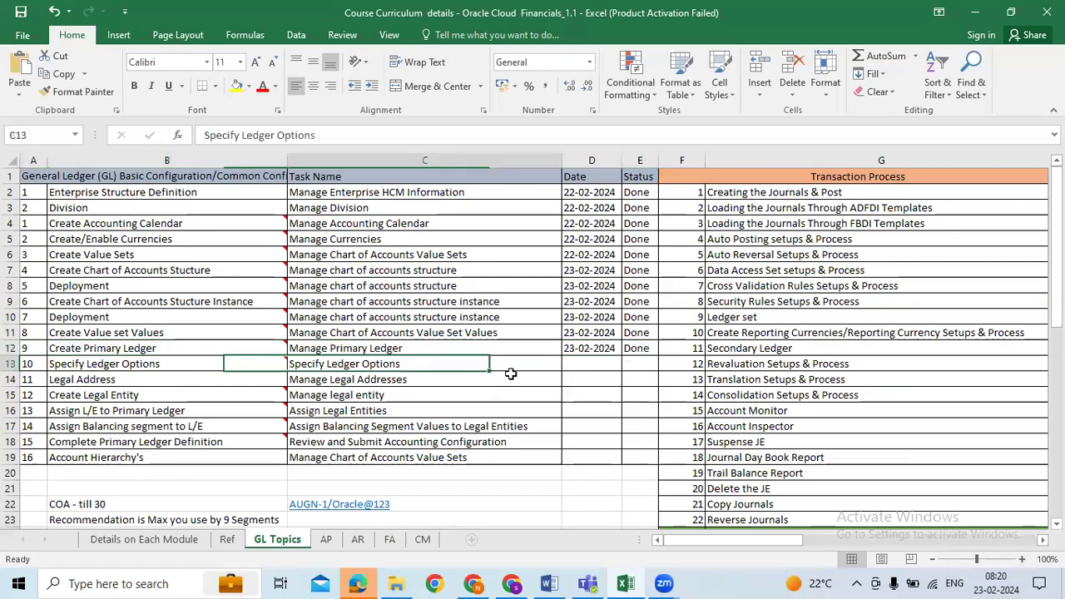
{"action": "key", "text": "alt+Tab"}
Try the scope choices for Assign Legal Entities and Specify Ledger Options without picking a ledger
{"action": "left_click", "coordinate": [463, 384]}
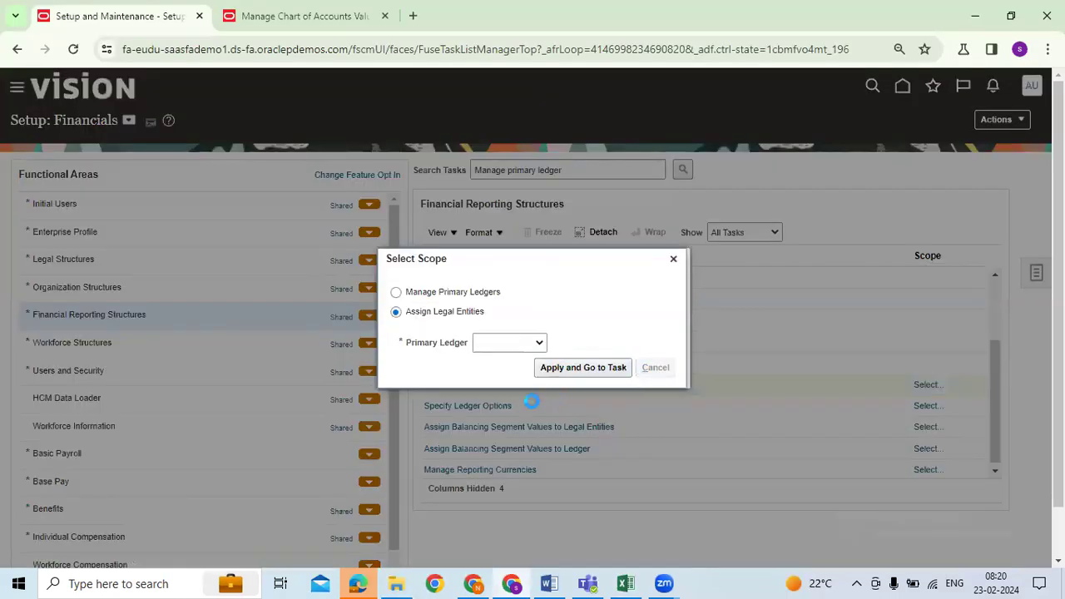
{"action": "key", "text": "Escape"}
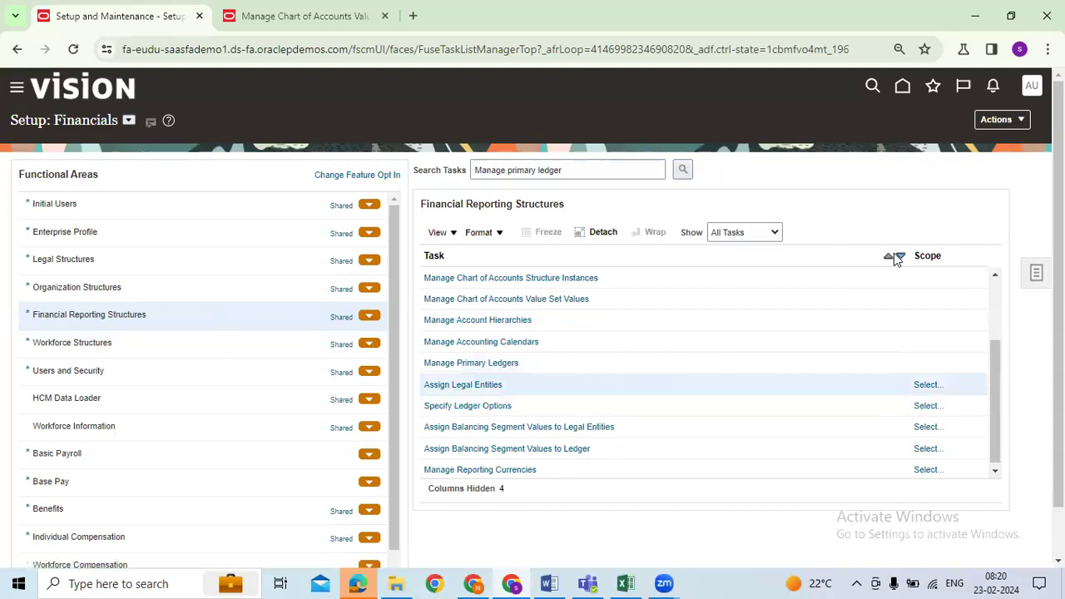
{"action": "left_click_drag", "start_coordinate": [913, 255], "coordinate": [706, 254]}
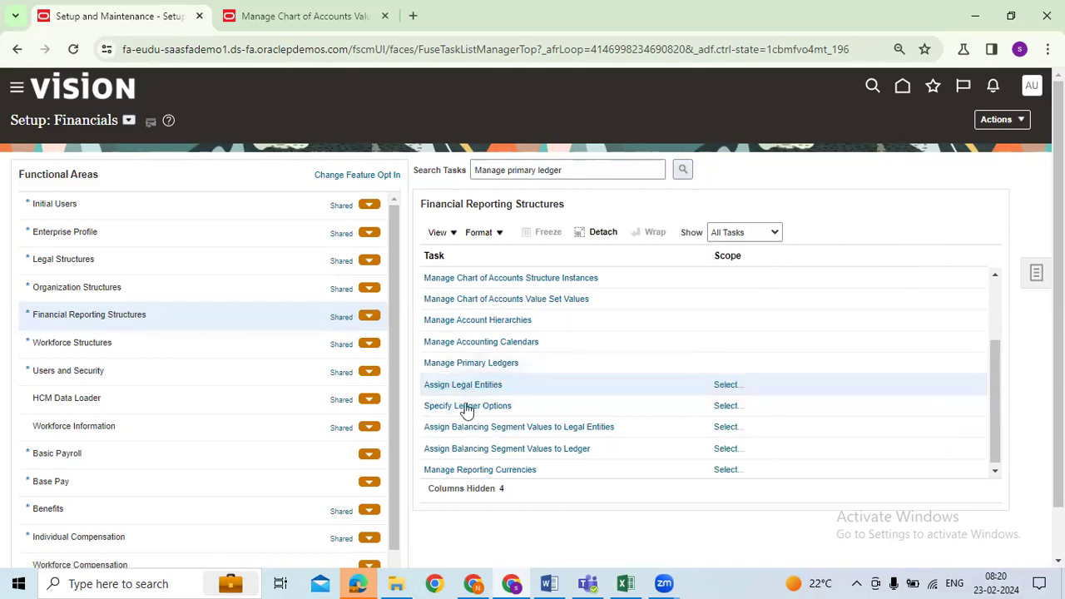
{"action": "left_click", "coordinate": [467, 408]}
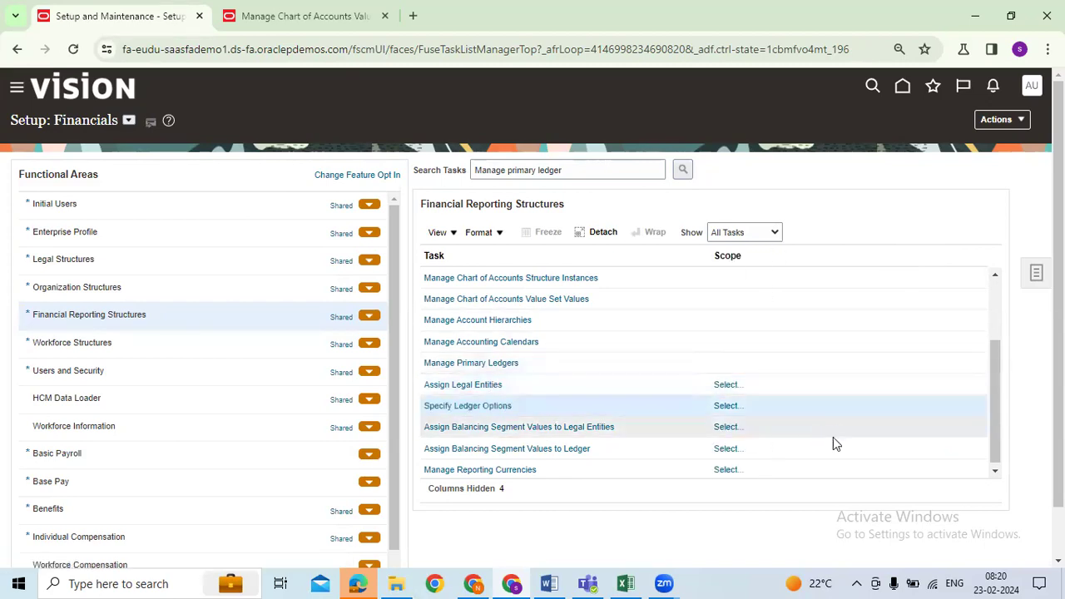
{"action": "left_click", "coordinate": [725, 405]}
{"action": "left_click", "coordinate": [519, 343]}
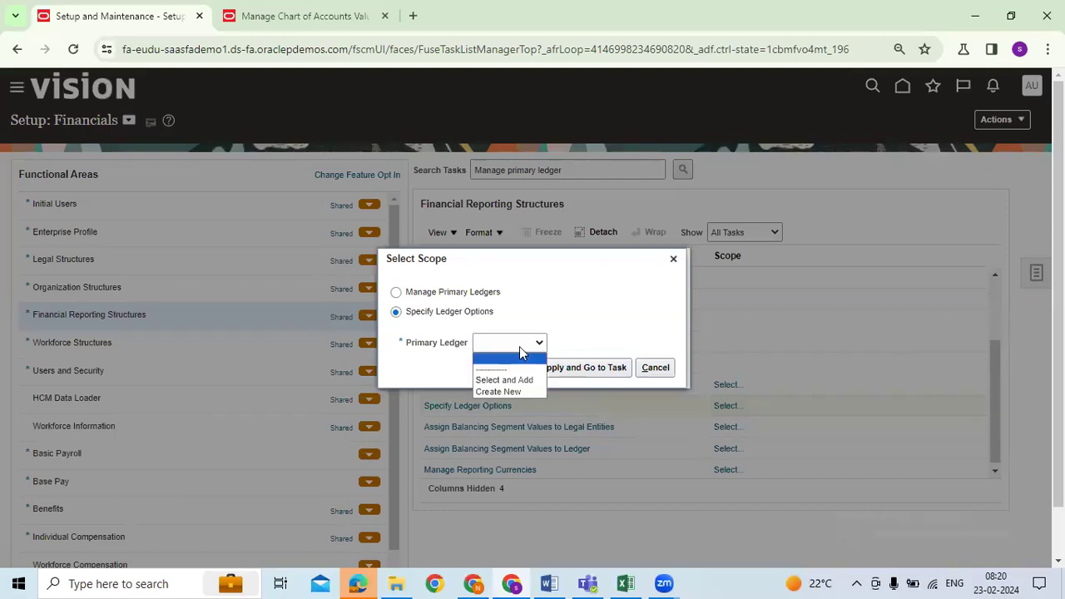
{"action": "left_click", "coordinate": [674, 260]}
{"action": "left_click", "coordinate": [675, 259]}
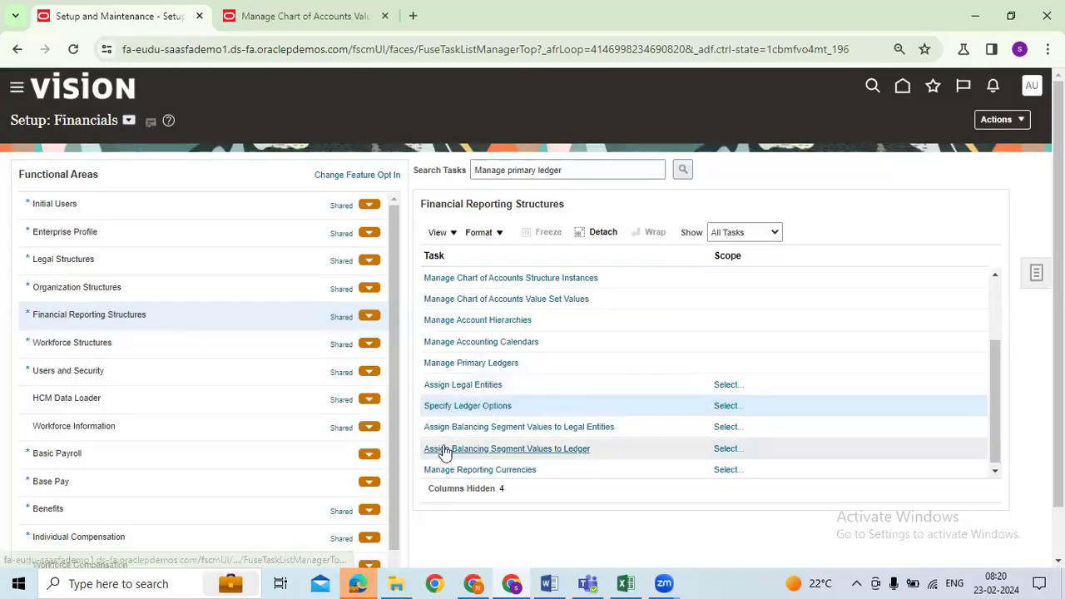
{"action": "left_click", "coordinate": [728, 407]}
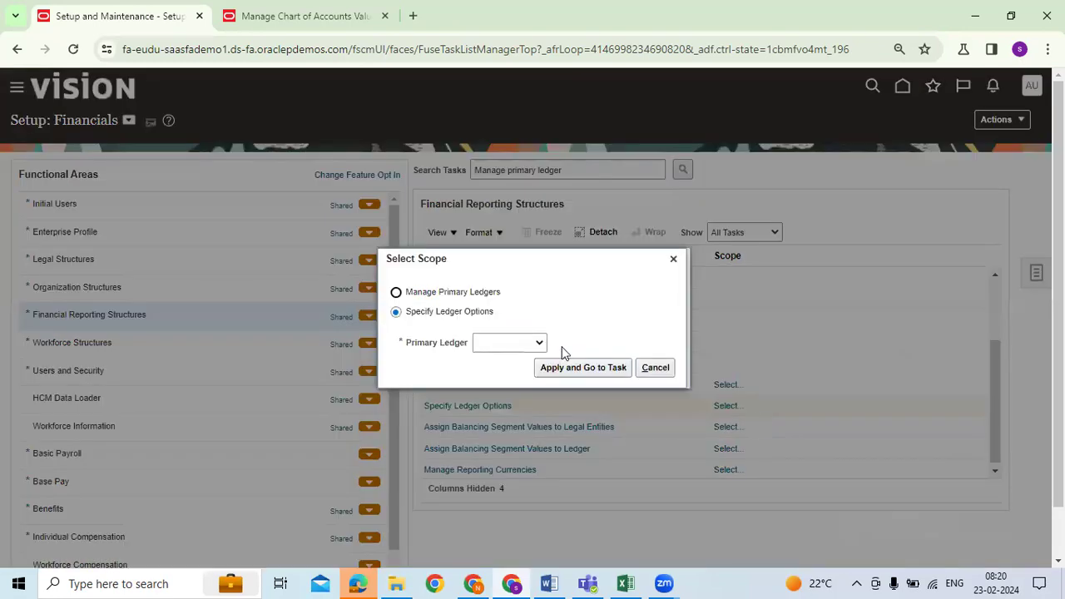
{"action": "left_click", "coordinate": [539, 344]}
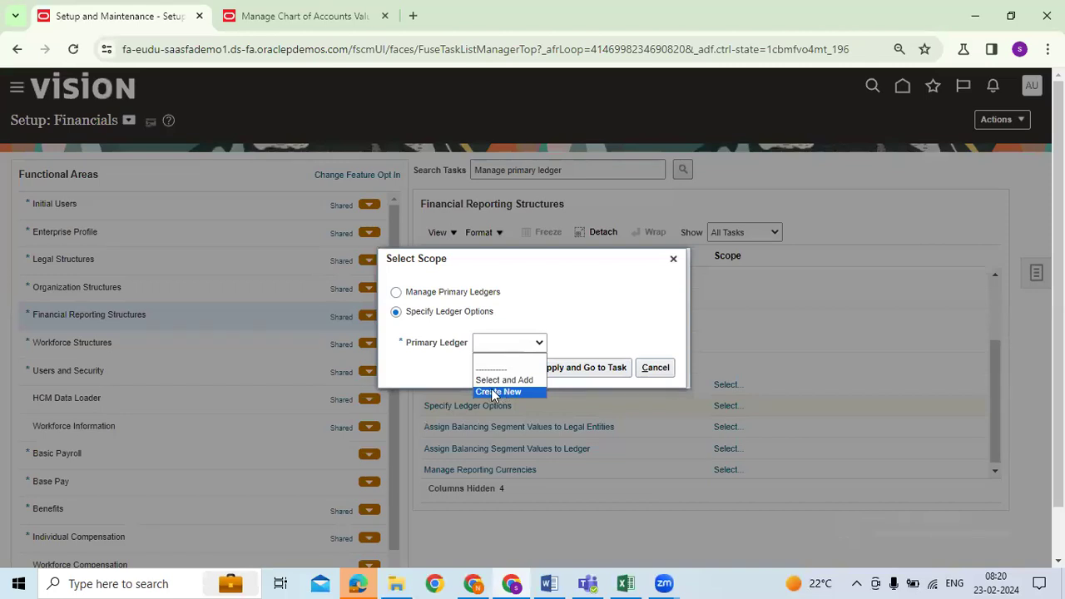
{"action": "left_click", "coordinate": [673, 259]}
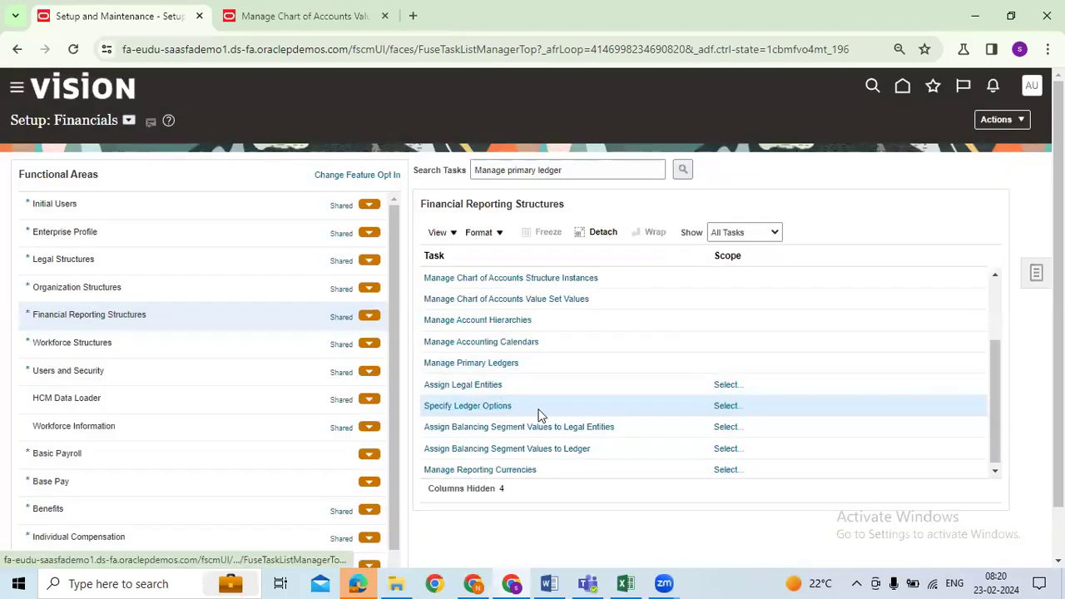
Use Select and Add scope, filter ledgers by AUG, and choose AUGN USA PRIMARY LEDGER
{"action": "left_click", "coordinate": [719, 406]}
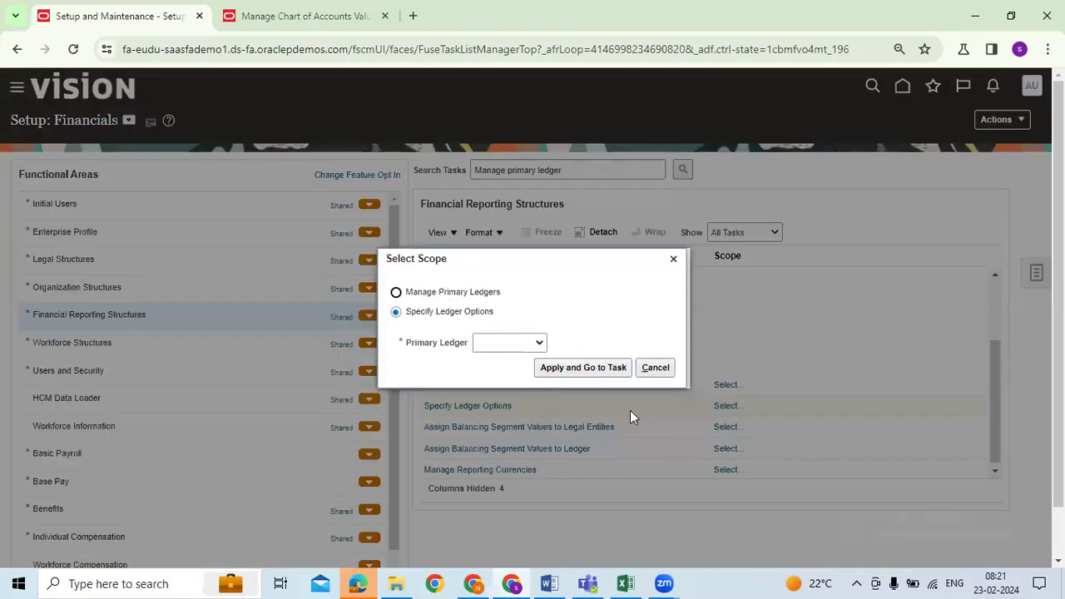
{"action": "left_click", "coordinate": [521, 349]}
{"action": "left_click", "coordinate": [504, 379]}
{"action": "left_click", "coordinate": [576, 368]}
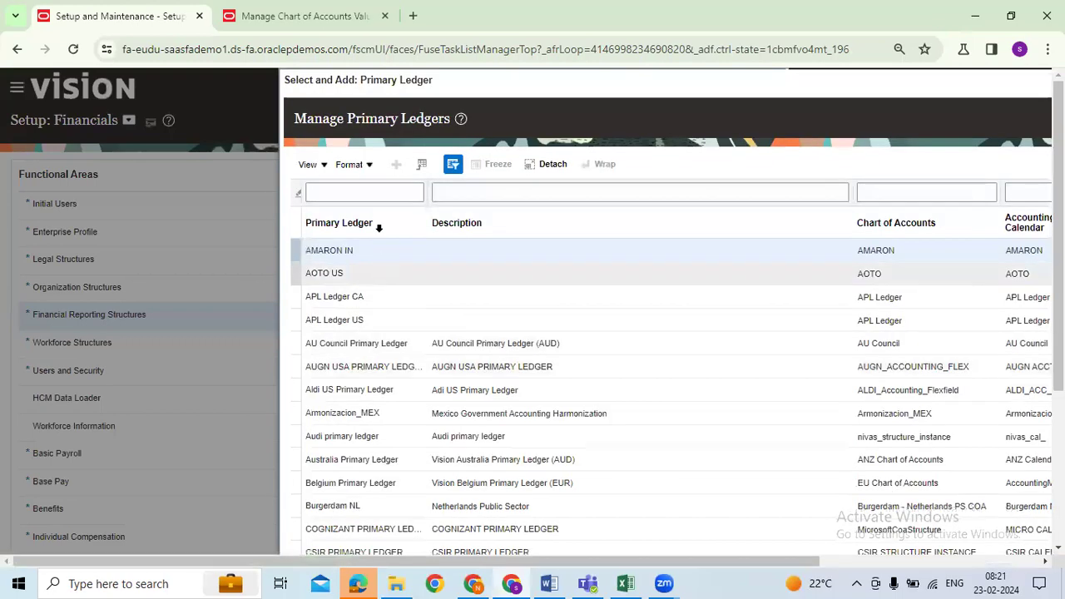
{"action": "left_click", "coordinate": [377, 193]}
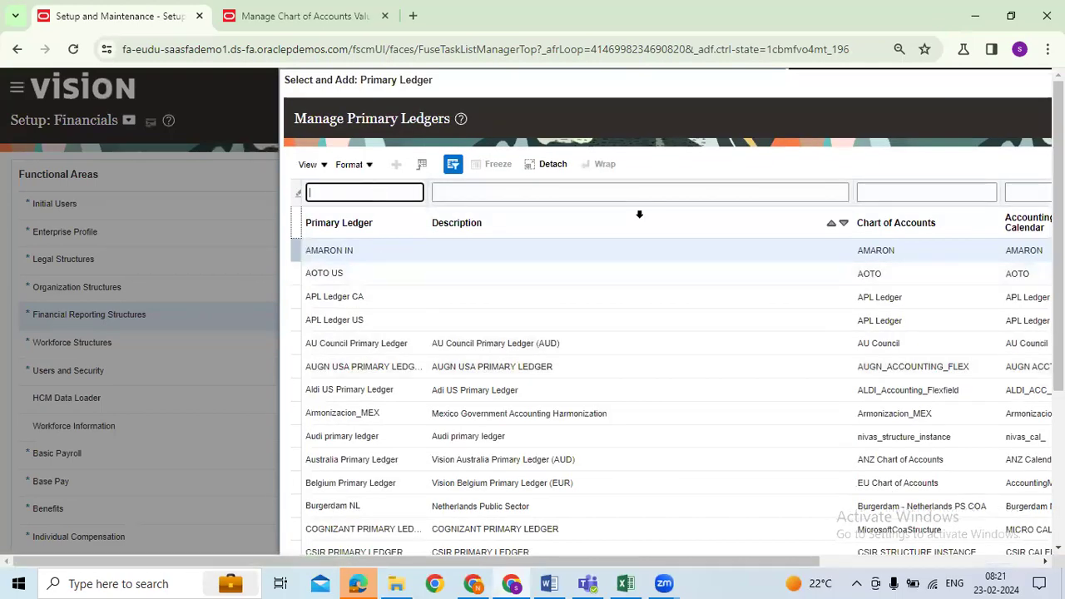
{"action": "type", "text": "AUG"}
{"action": "key", "text": "Return"}
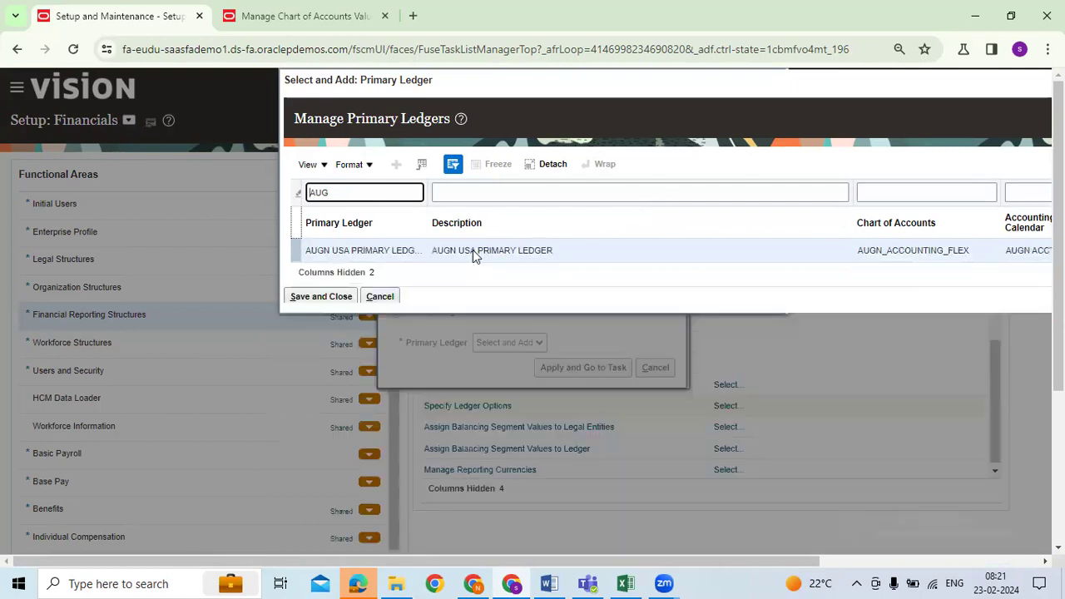
{"action": "left_click", "coordinate": [341, 380]}
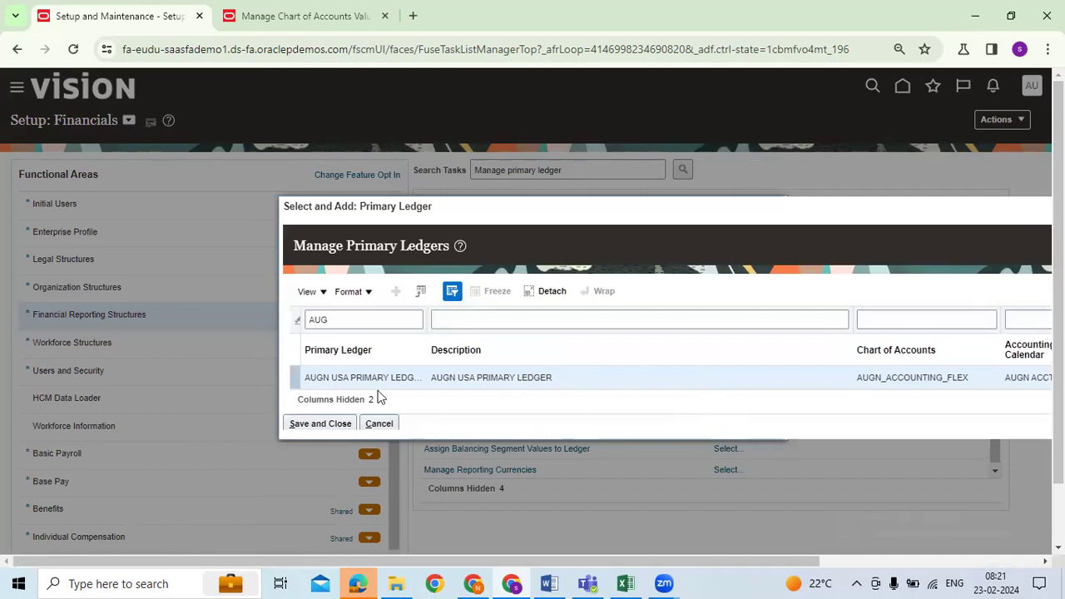
{"action": "left_click", "coordinate": [330, 425]}
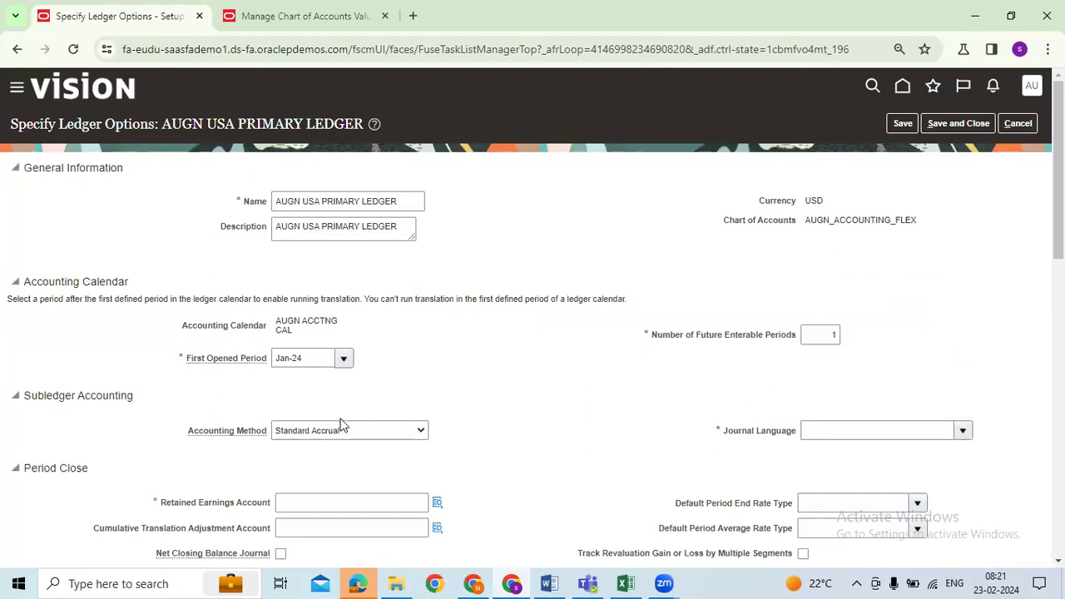
Review the accounting method choices and keep Standard Accrual
{"action": "scroll", "coordinate": [491, 416], "scroll_direction": "down", "scroll_amount": 1}
{"action": "left_click_drag", "start_coordinate": [188, 351], "coordinate": [264, 360]}
{"action": "left_click", "coordinate": [489, 358]}
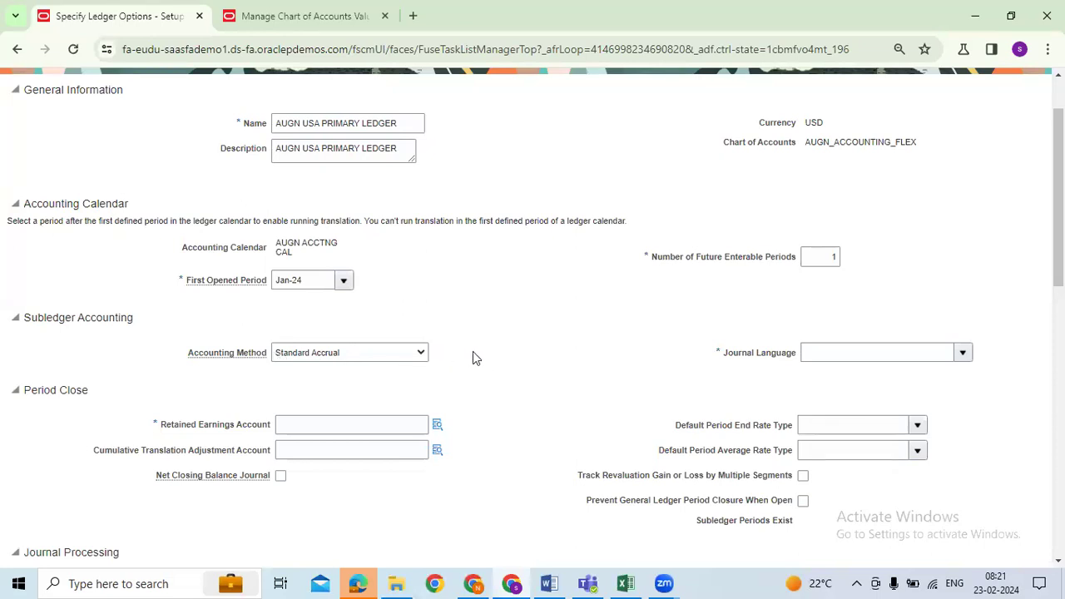
{"action": "left_click", "coordinate": [422, 356]}
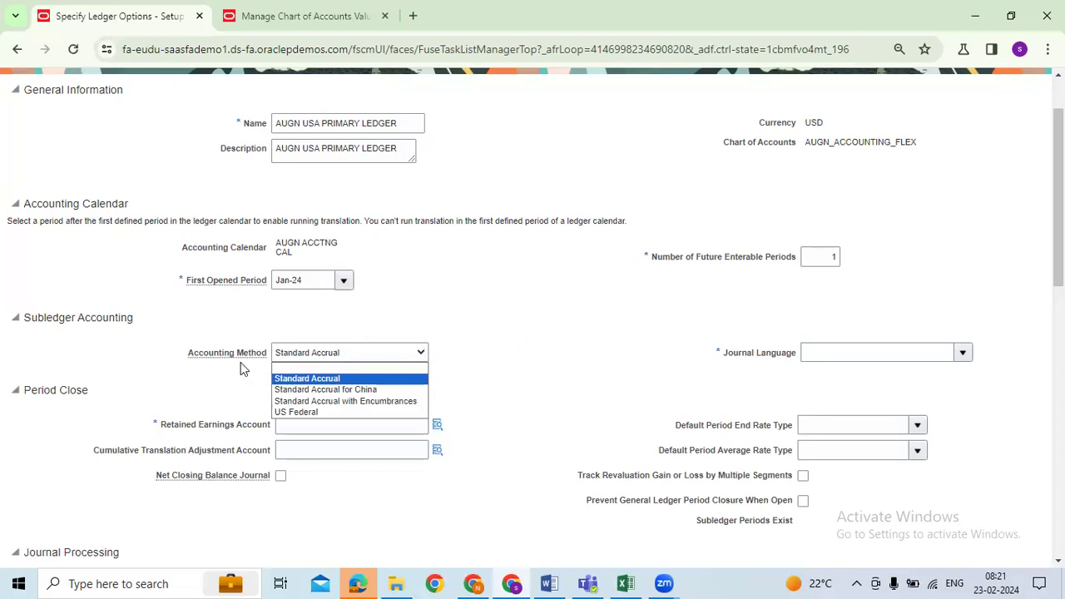
{"action": "left_click_drag", "start_coordinate": [192, 356], "coordinate": [248, 356]}
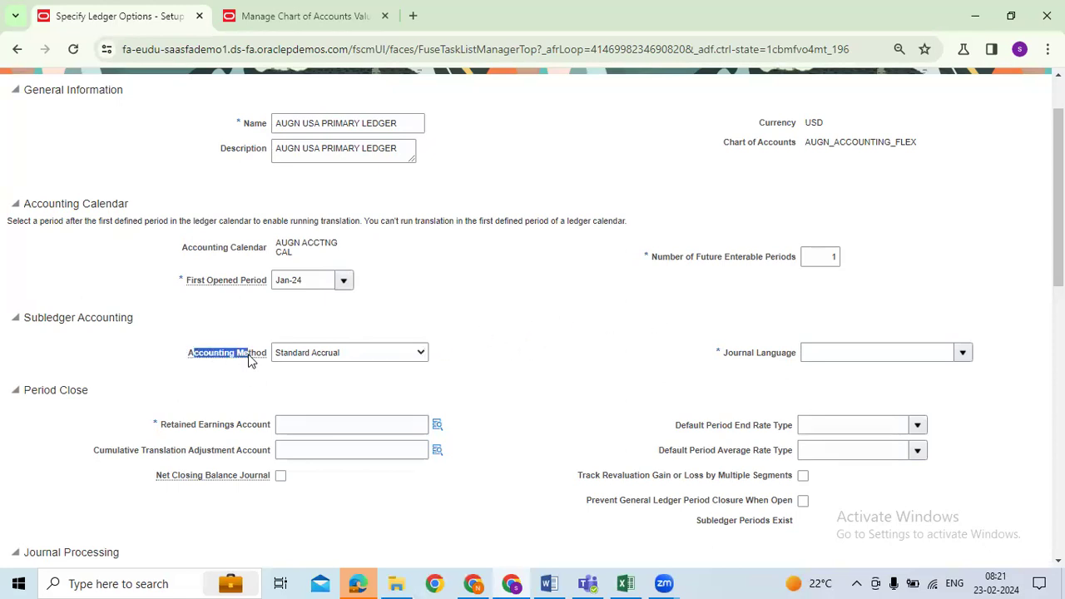
{"action": "left_click", "coordinate": [402, 356]}
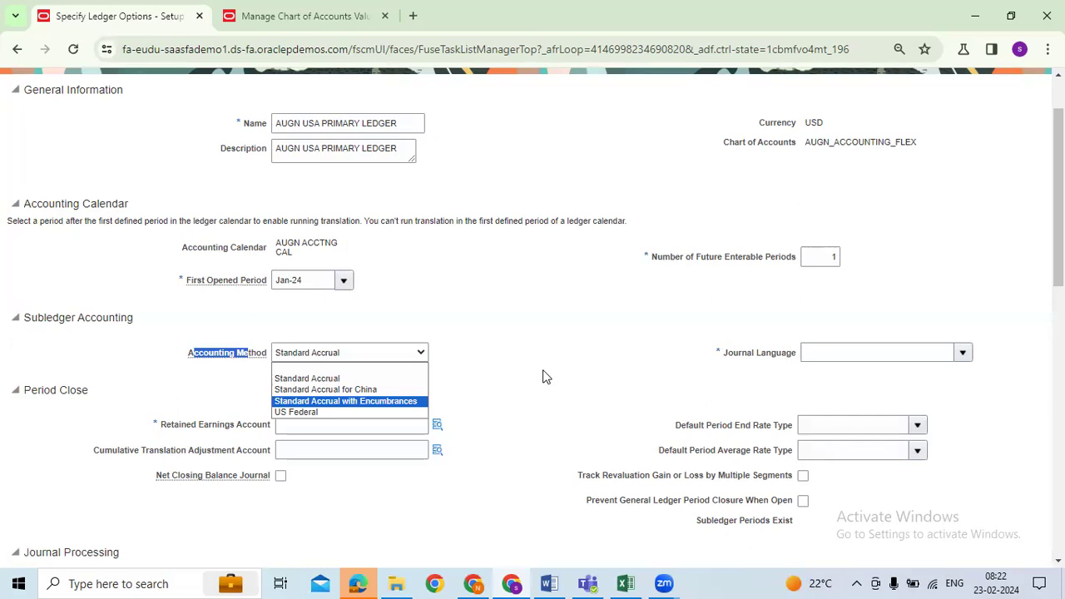
{"action": "left_click", "coordinate": [172, 397]}
{"action": "left_click_drag", "start_coordinate": [183, 355], "coordinate": [258, 366]}
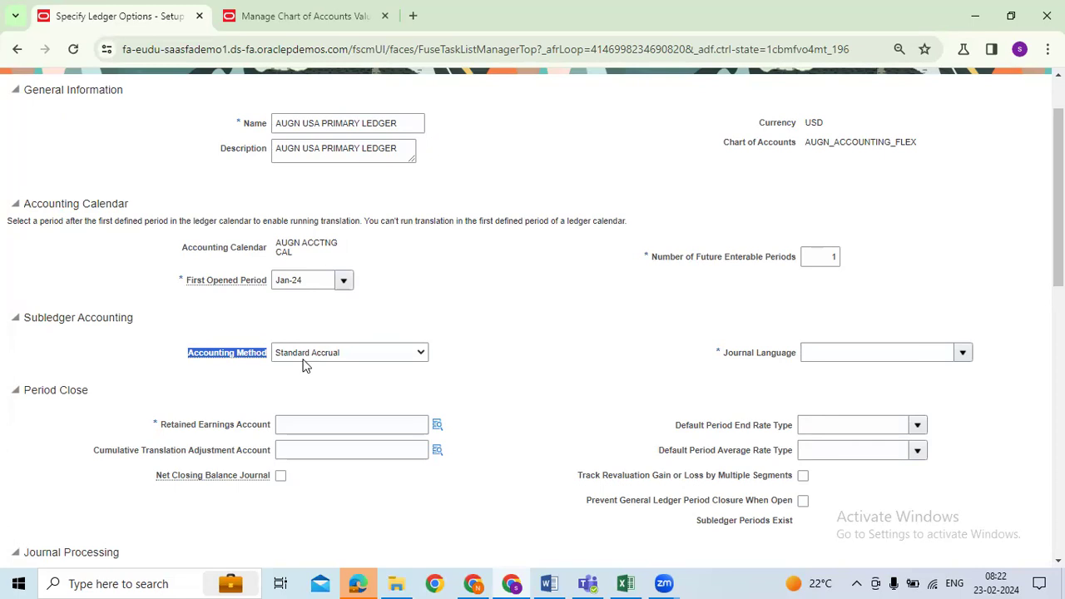
Pick Spanish as journal language, then open the full language search and clear its filter
{"action": "left_click", "coordinate": [963, 353]}
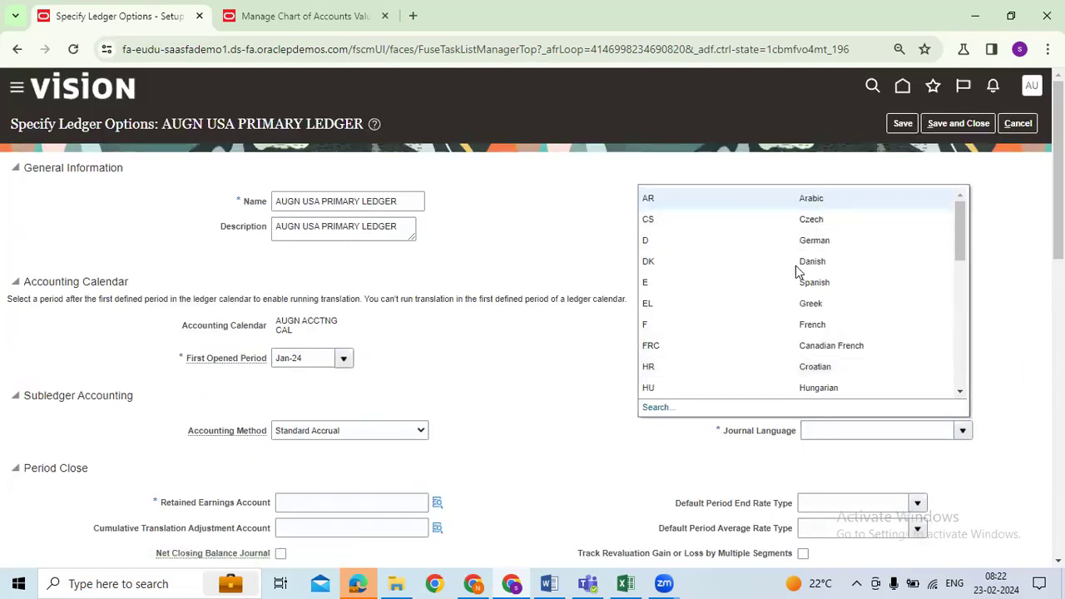
{"action": "left_click", "coordinate": [658, 283]}
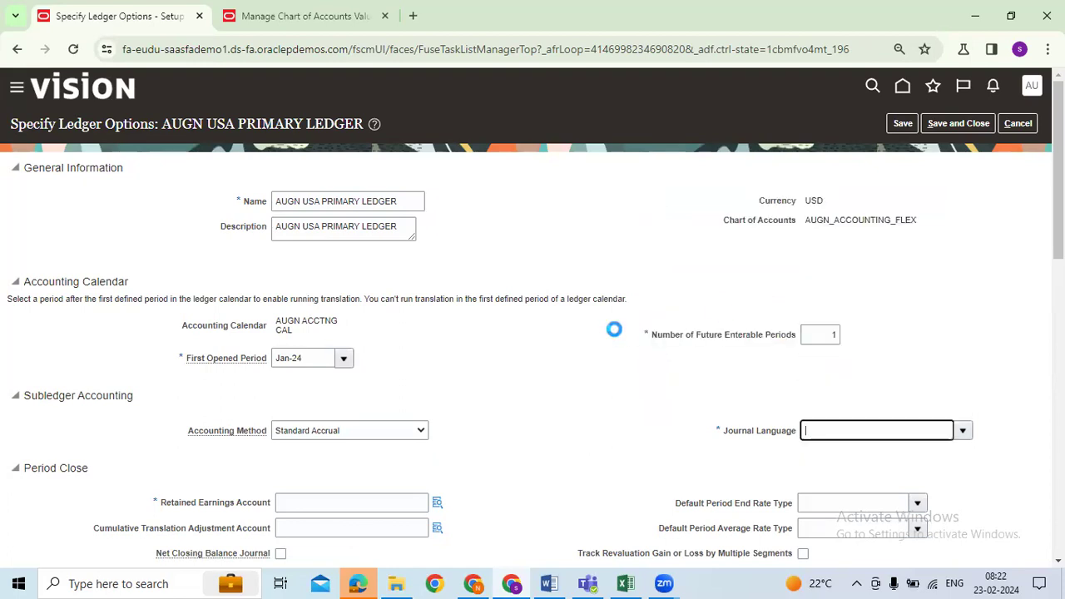
{"action": "left_click", "coordinate": [961, 430]}
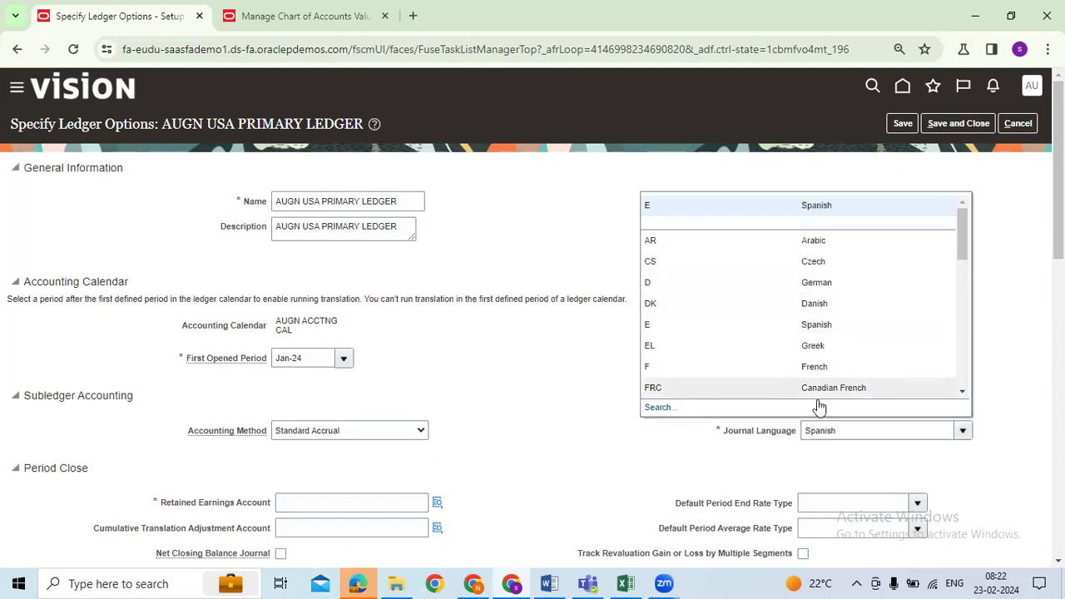
{"action": "left_click", "coordinate": [655, 408]}
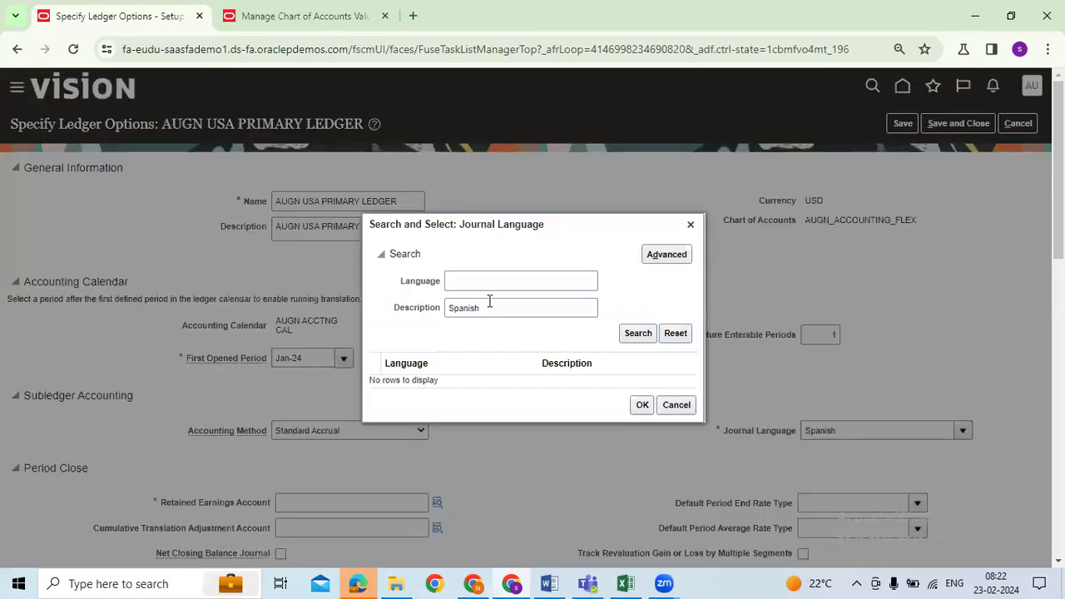
{"action": "left_click", "coordinate": [487, 302]}
{"action": "key", "text": "ctrl+a"}
{"action": "key", "text": "BackSpace"}
{"action": "key", "text": "shift+Tab"}
Search languages for US and set the journal language to American English
{"action": "type", "text": "English"}
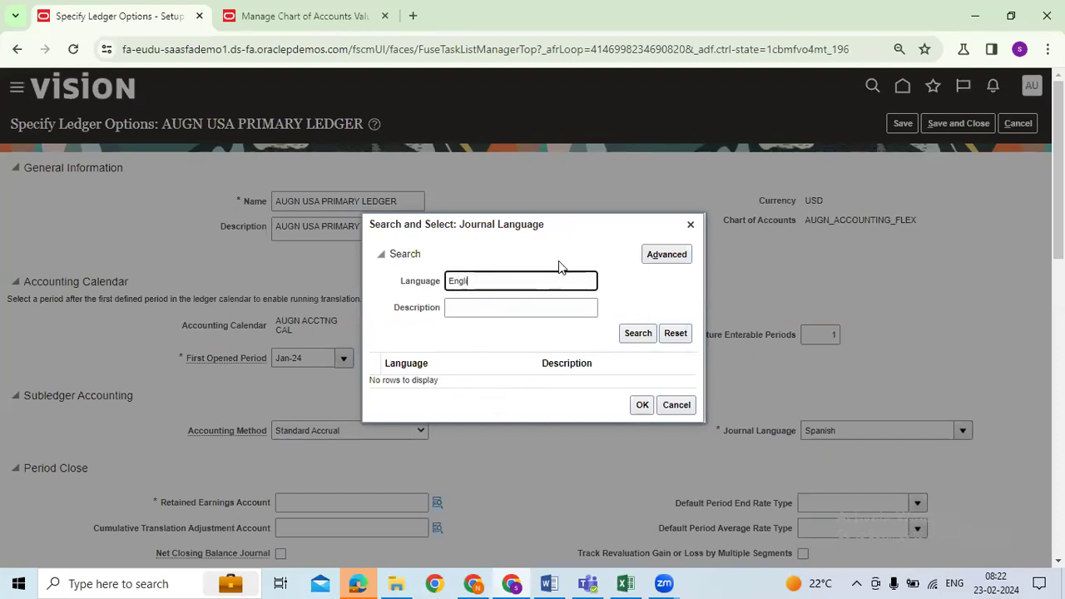
{"action": "left_click_drag", "start_coordinate": [443, 281], "coordinate": [542, 277]}
{"action": "type", "text": "US"}
{"action": "key", "text": "Return"}
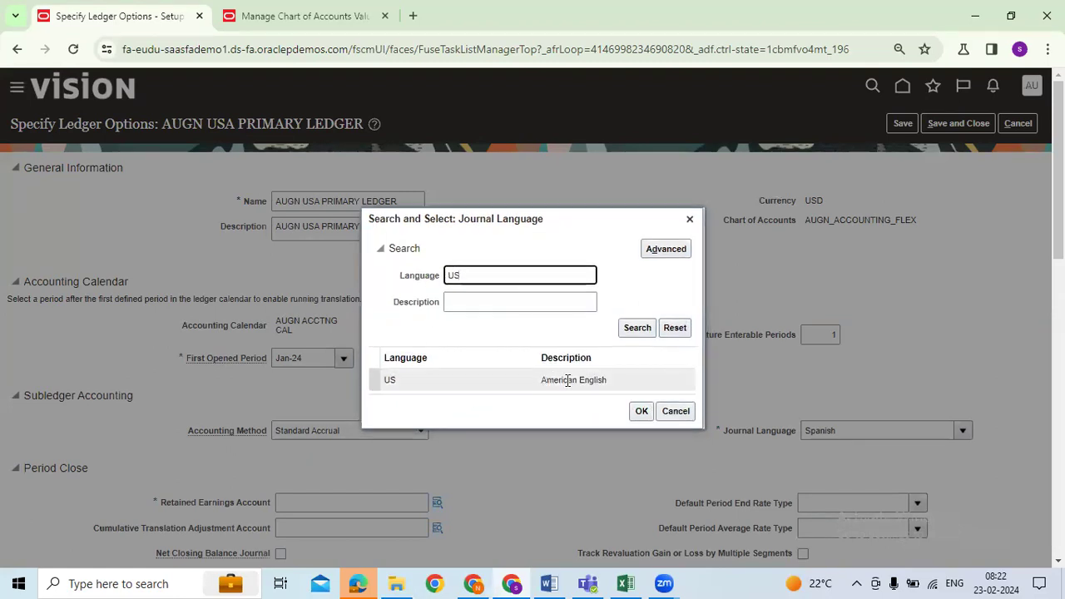
{"action": "left_click", "coordinate": [564, 382]}
{"action": "left_click", "coordinate": [639, 410]}
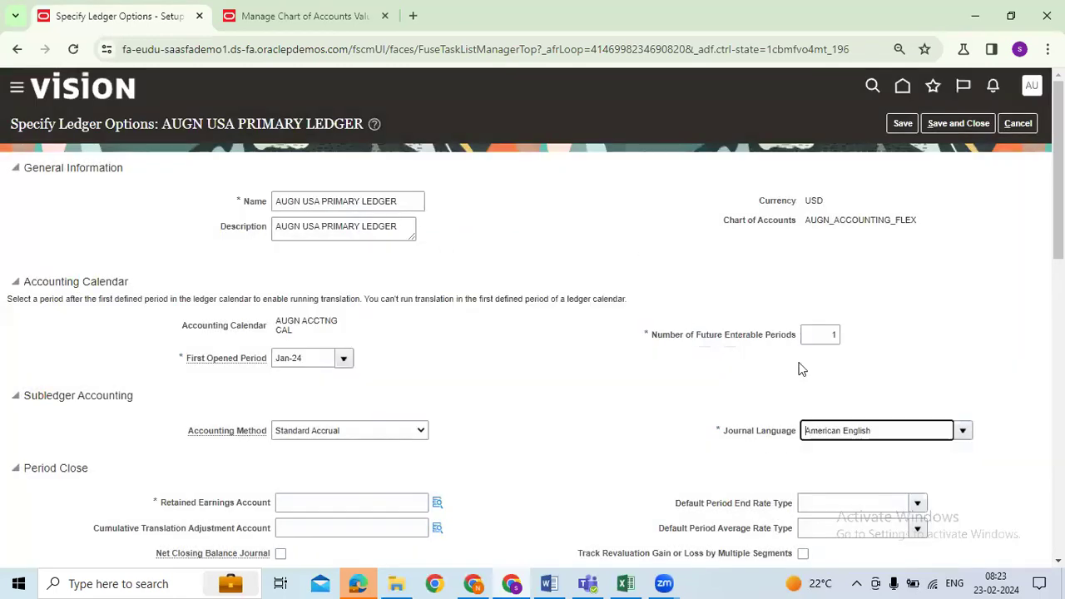
{"action": "scroll", "coordinate": [492, 402], "scroll_direction": "down", "scroll_amount": 2}
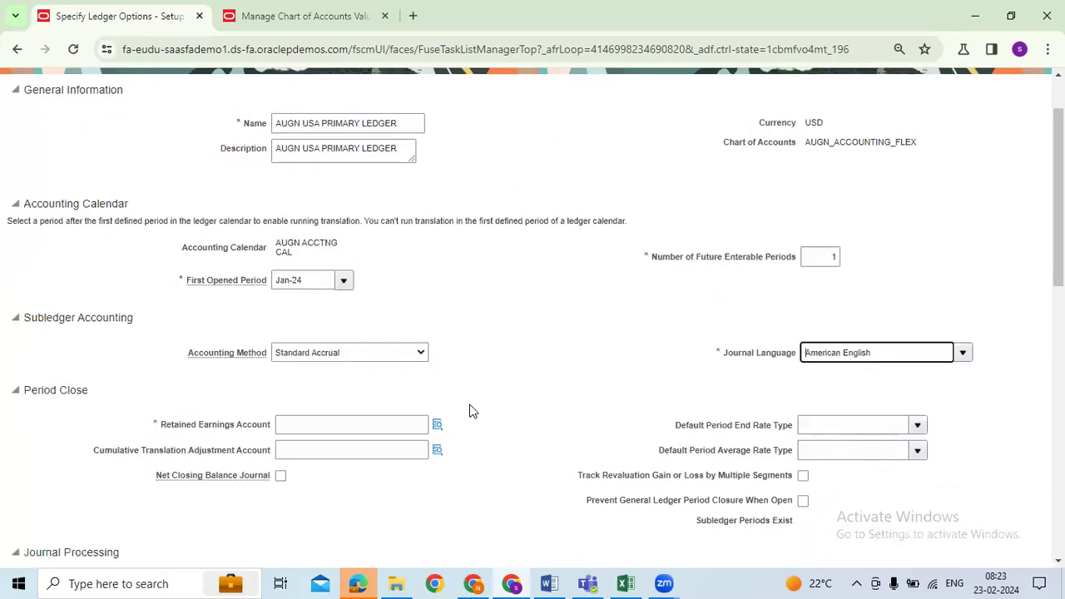
Scroll through the AUGN USA PRIMARY LEDGER options and open the Retained Earnings Account lookup
{"action": "scroll", "coordinate": [690, 433], "scroll_direction": "down", "scroll_amount": 3}
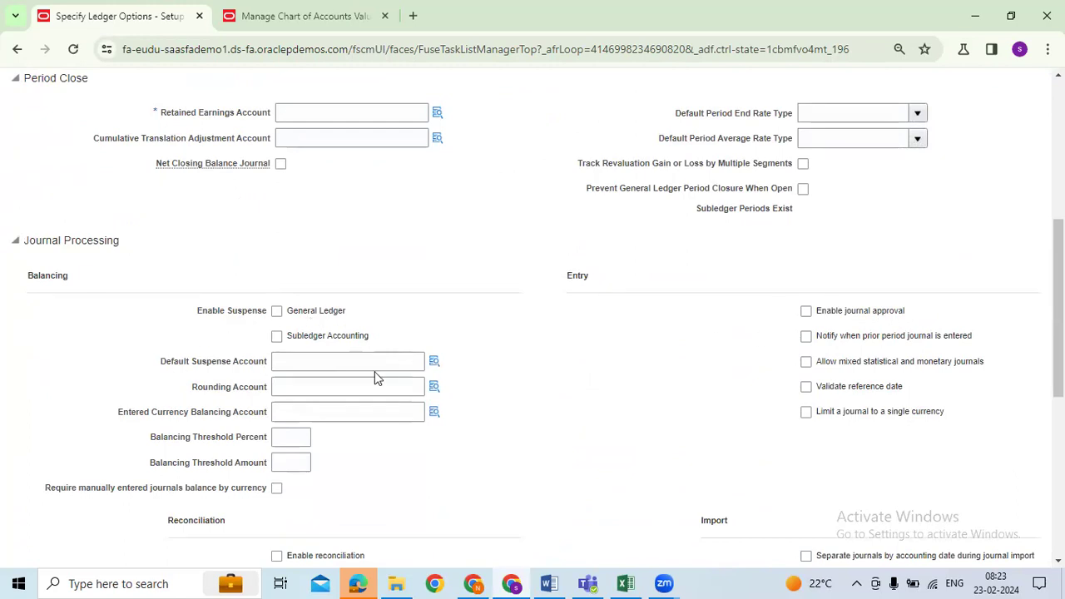
{"action": "scroll", "coordinate": [413, 420], "scroll_direction": "down", "scroll_amount": 3}
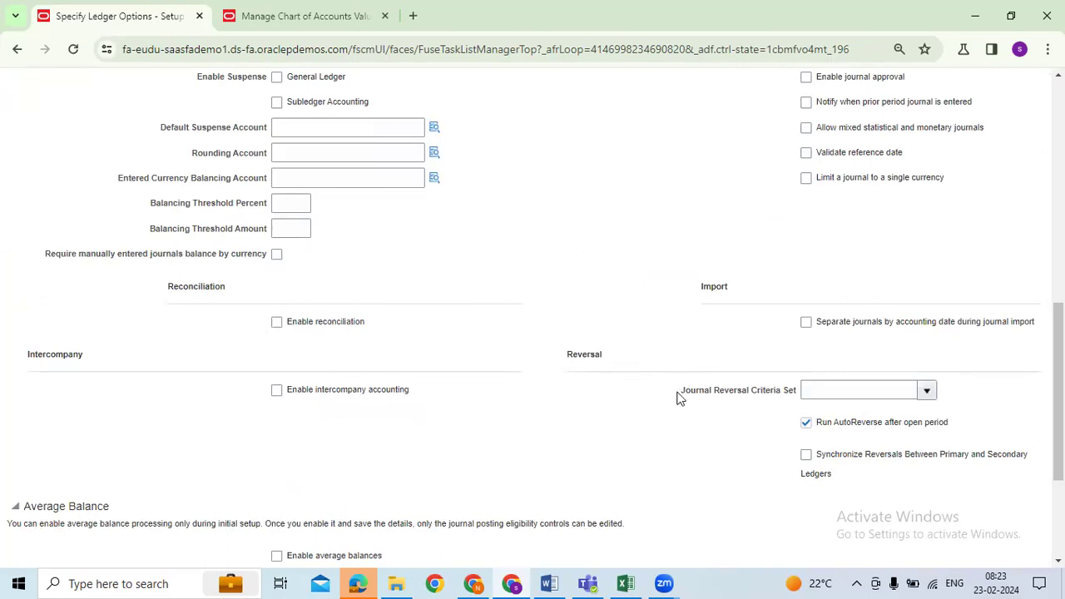
{"action": "left_click_drag", "start_coordinate": [681, 396], "coordinate": [790, 395]}
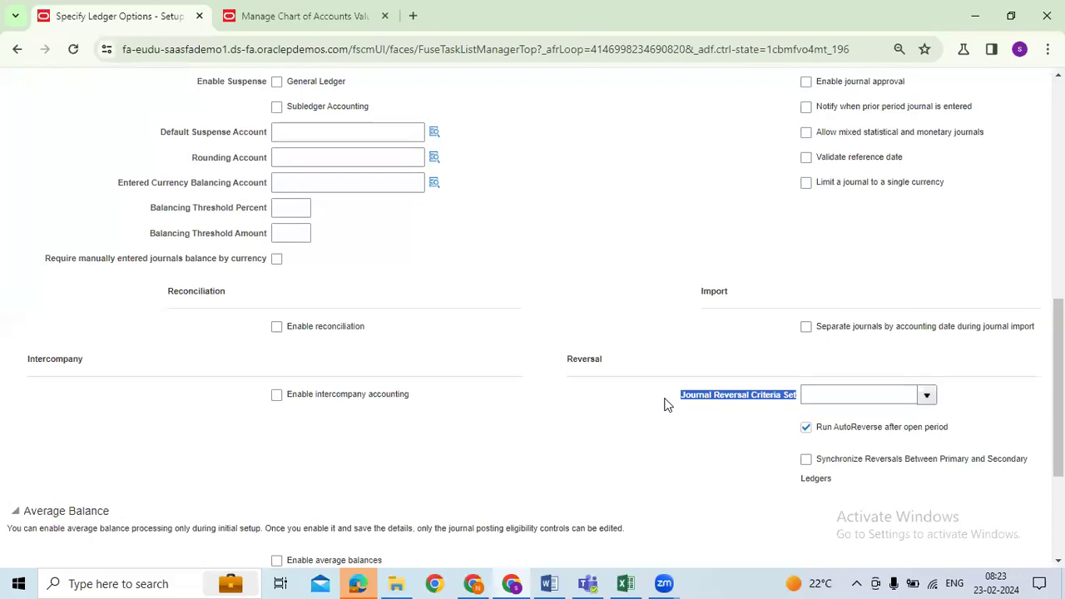
{"action": "scroll", "coordinate": [581, 352], "scroll_direction": "up", "scroll_amount": 5}
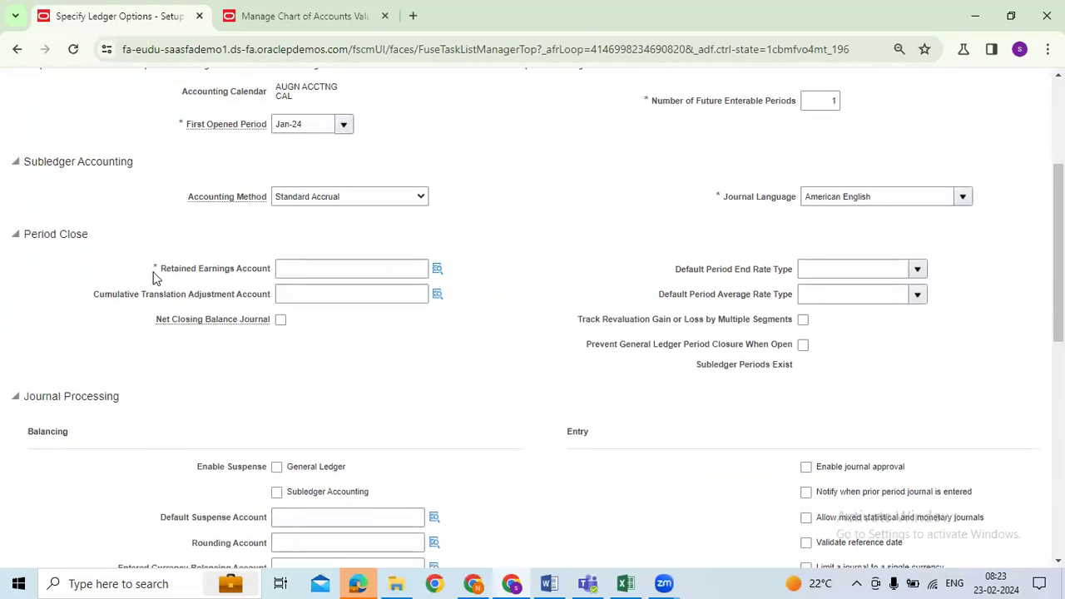
{"action": "left_click_drag", "start_coordinate": [164, 270], "coordinate": [265, 271]}
{"action": "left_click", "coordinate": [437, 270]}
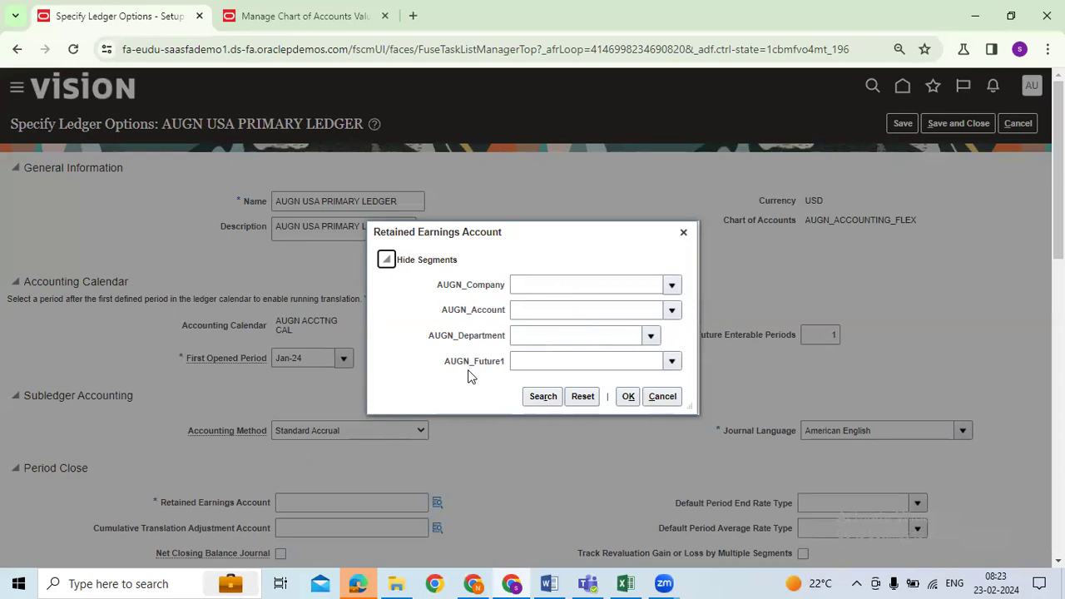
{"action": "left_click", "coordinate": [674, 289]}
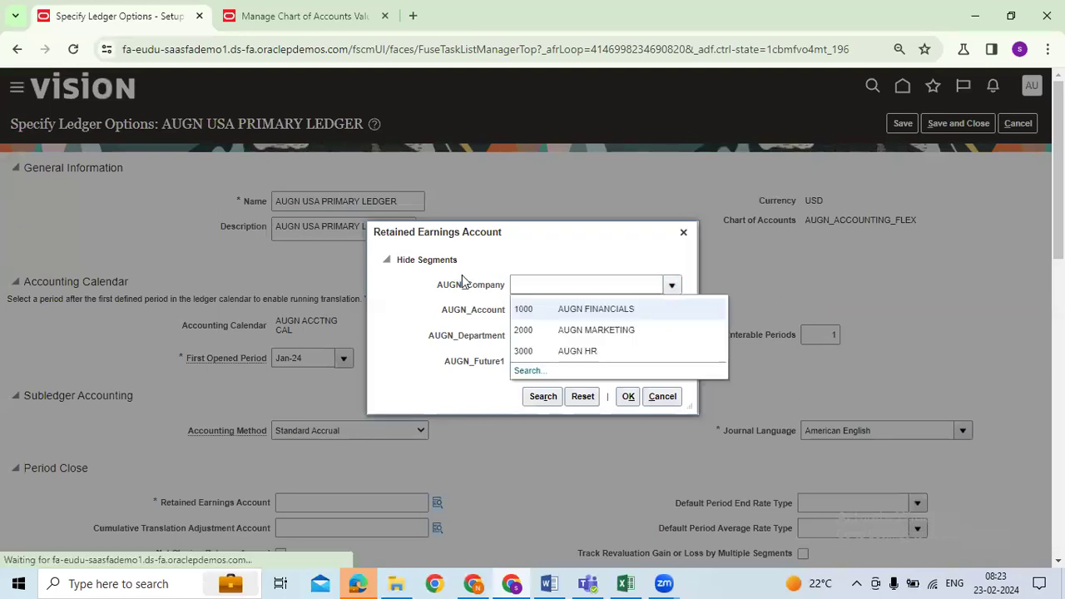
{"action": "left_click", "coordinate": [616, 312]}
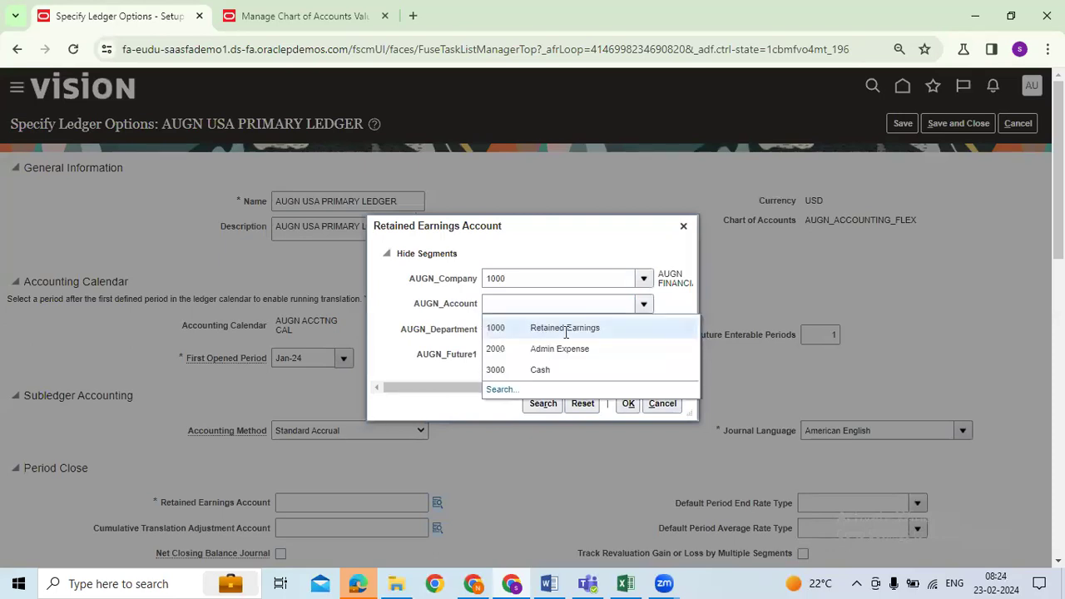
{"action": "left_click", "coordinate": [566, 330]}
{"action": "left_click", "coordinate": [622, 329]}
{"action": "left_click", "coordinate": [533, 354]}
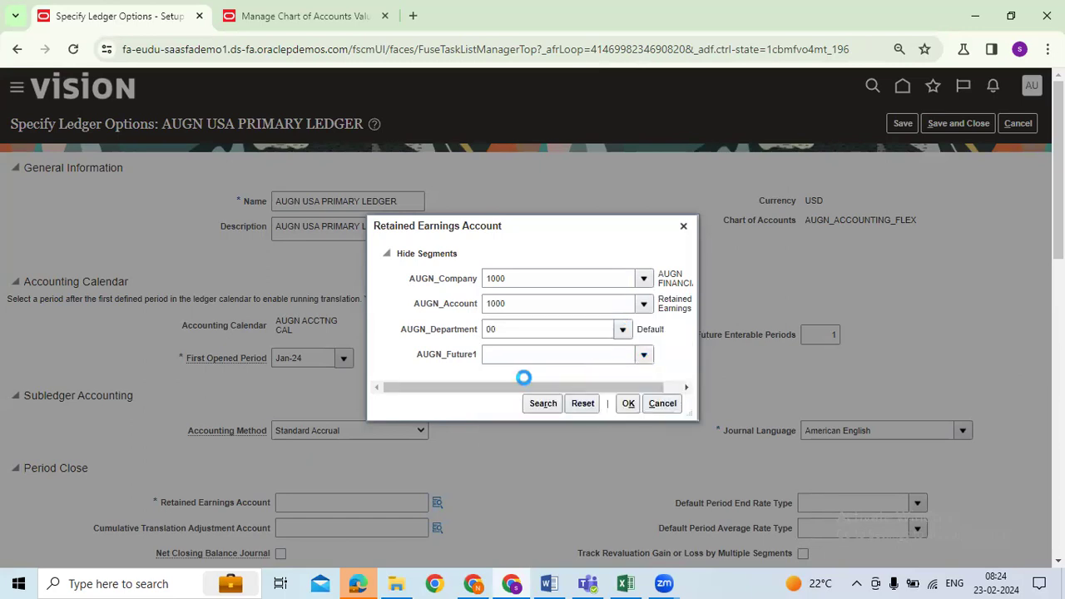
{"action": "left_click", "coordinate": [527, 376]}
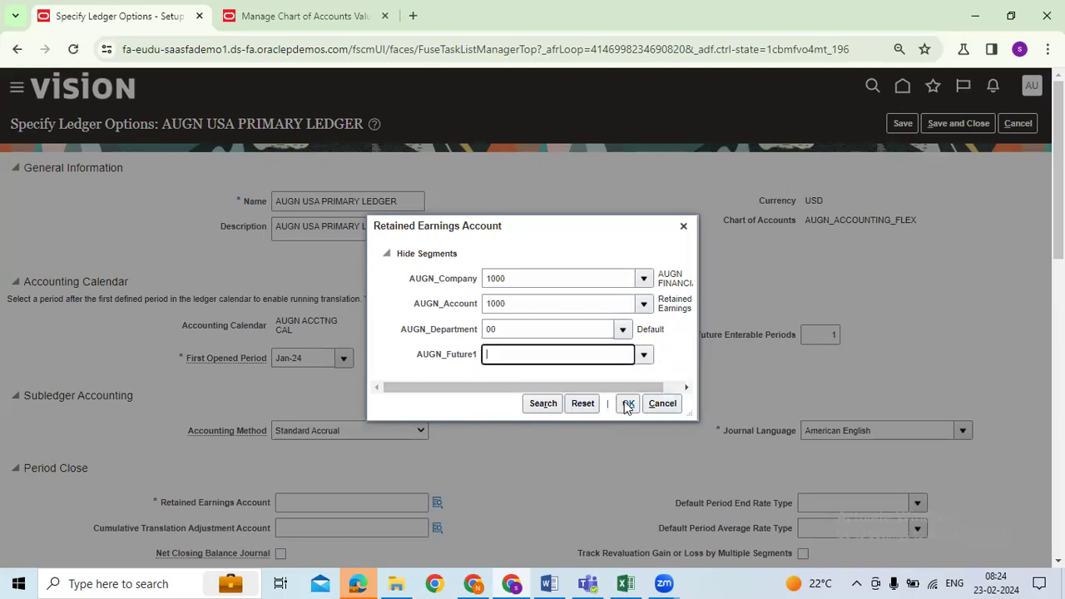
{"action": "left_click", "coordinate": [628, 404]}
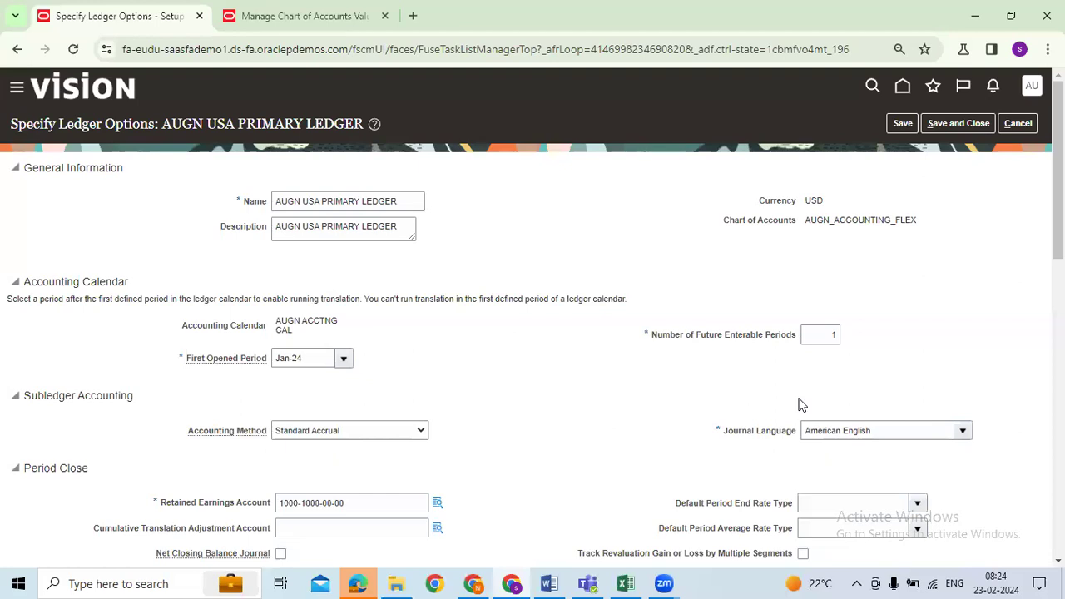
Save and close the ledger options
{"action": "left_click", "coordinate": [903, 123]}
{"action": "left_click", "coordinate": [956, 126]}
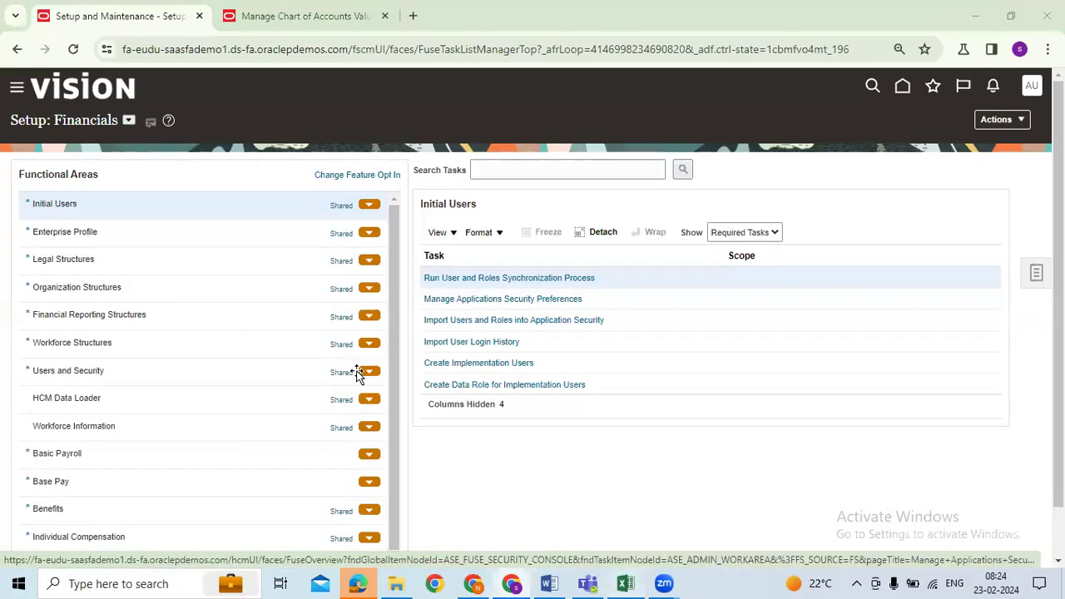
{"action": "key", "text": "alt+Tab"}
Record date 23-02-2024 and status Done for Specify Ledger Options in tracker row 13
{"action": "left_click", "coordinate": [239, 358]}
{"action": "left_click", "coordinate": [450, 360]}
{"action": "left_click", "coordinate": [568, 366]}
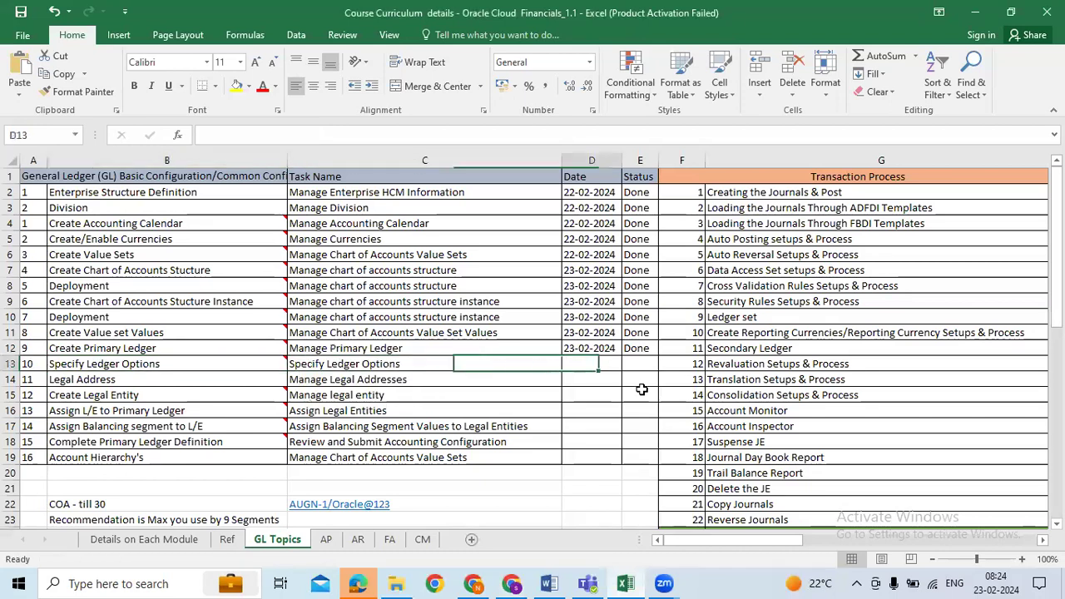
{"action": "key", "text": "ctrl+d"}
{"action": "key", "text": "Tab"}
{"action": "key", "text": "ctrl+d"}
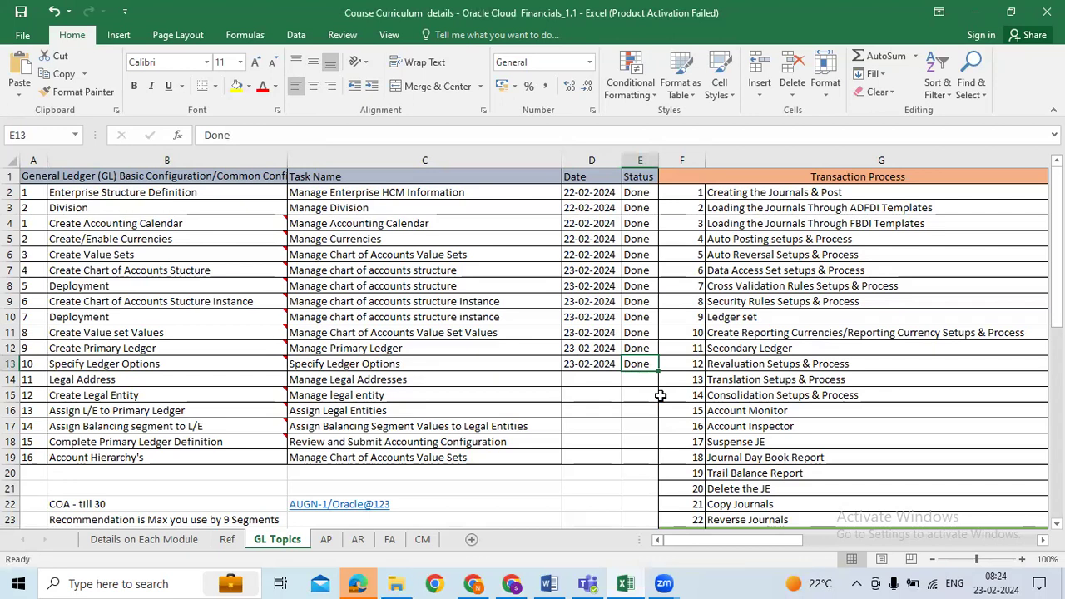
{"action": "left_click", "coordinate": [236, 368]}
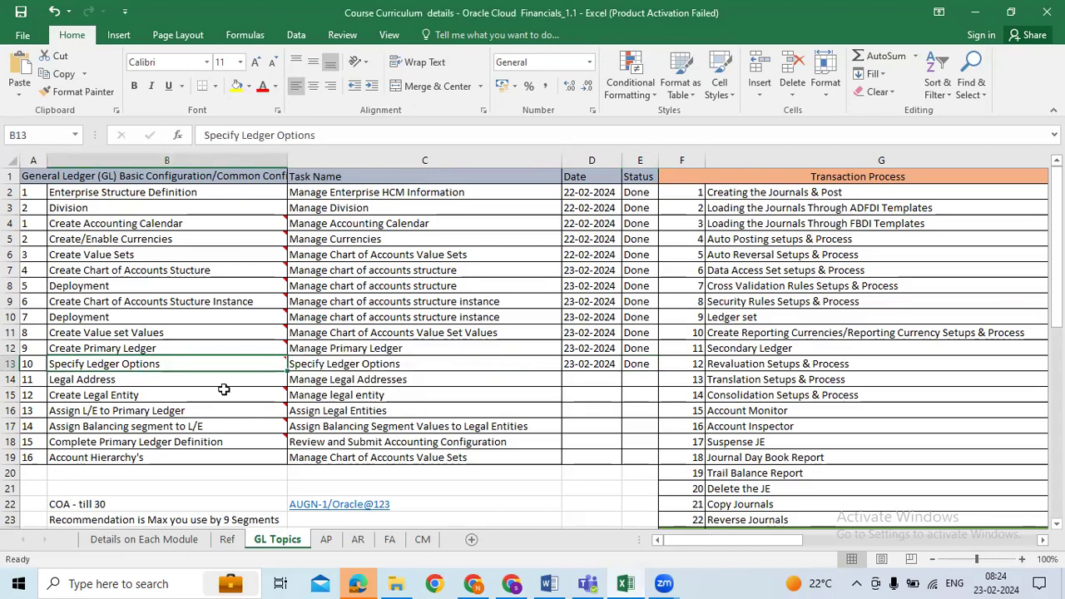
Highlight the remaining Legal Address topics and task names in rows 14–18
{"action": "left_click", "coordinate": [89, 385]}
{"action": "left_click", "coordinate": [133, 458], "text": "shift"}
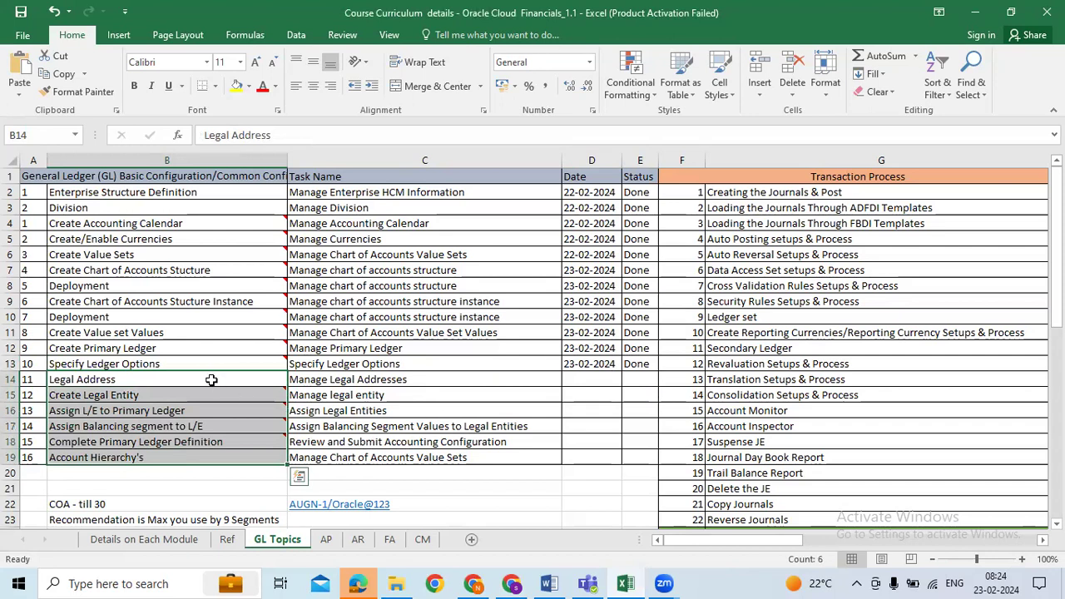
{"action": "left_click_drag", "start_coordinate": [212, 380], "coordinate": [212, 426]}
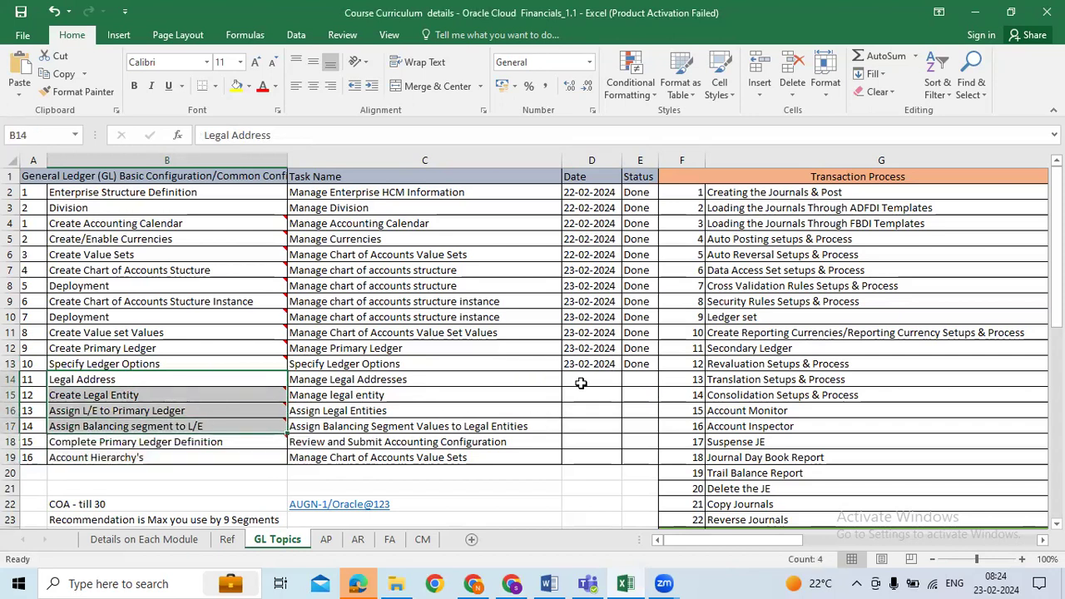
{"action": "left_click_drag", "start_coordinate": [506, 393], "coordinate": [494, 433]}
{"action": "left_click_drag", "start_coordinate": [212, 381], "coordinate": [210, 443]}
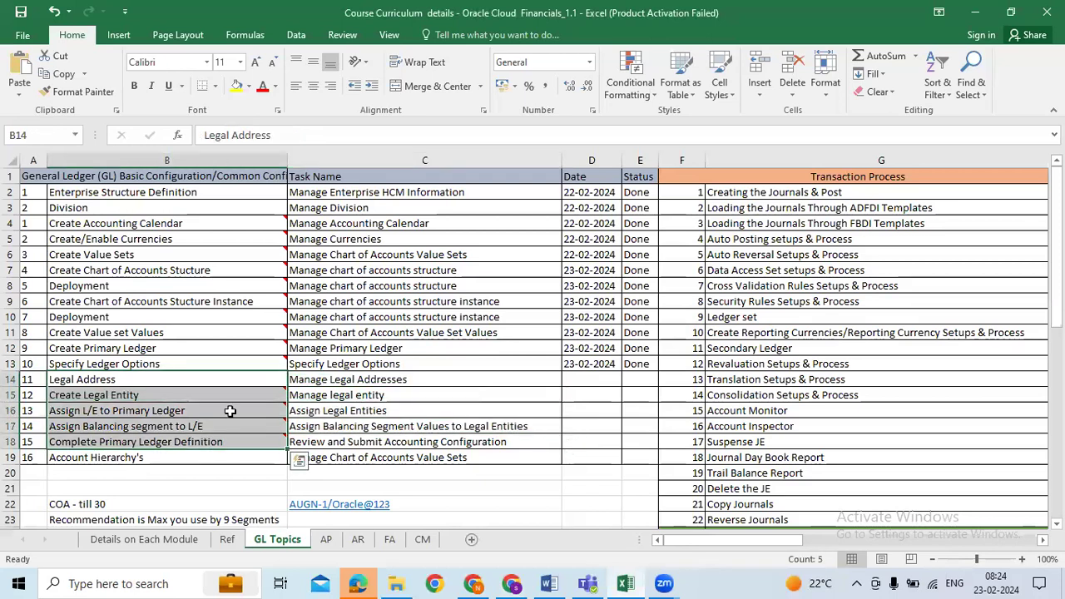
{"action": "left_click", "coordinate": [436, 378]}
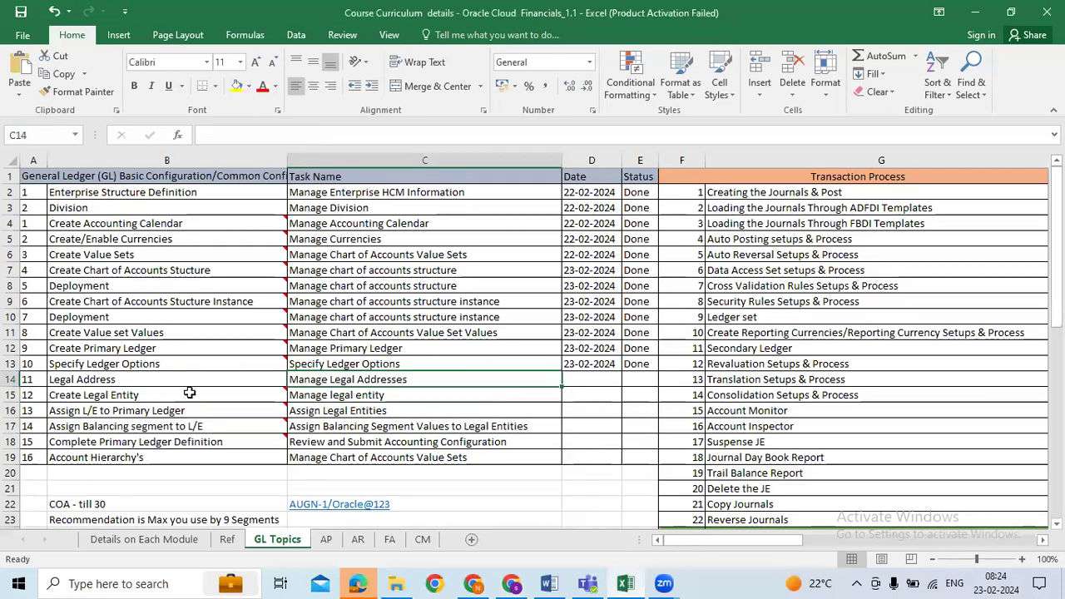
{"action": "left_click_drag", "start_coordinate": [160, 379], "coordinate": [154, 444]}
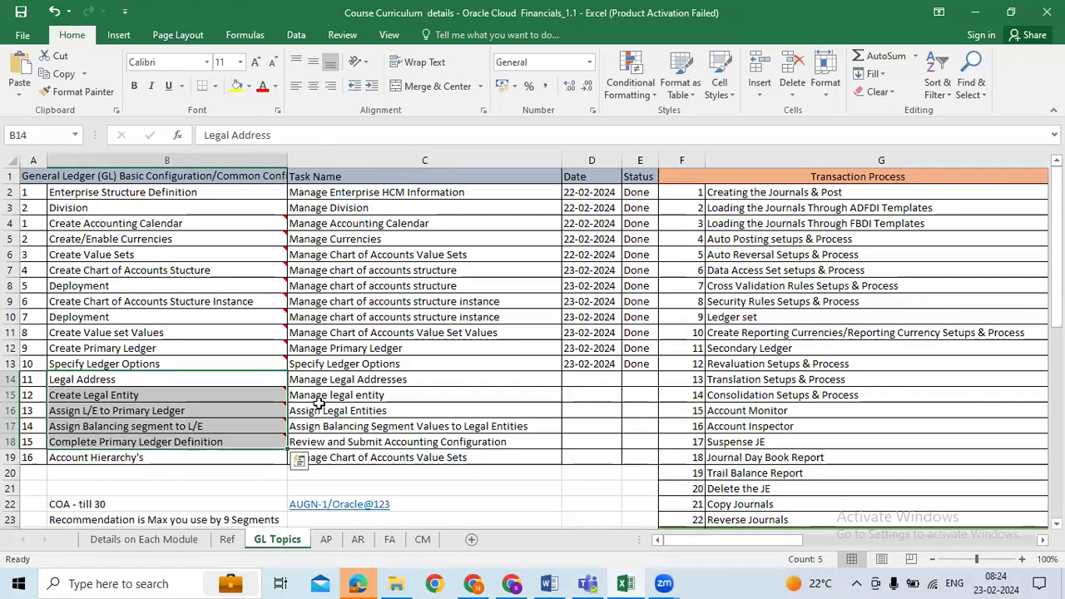
{"action": "left_click_drag", "start_coordinate": [390, 379], "coordinate": [416, 432]}
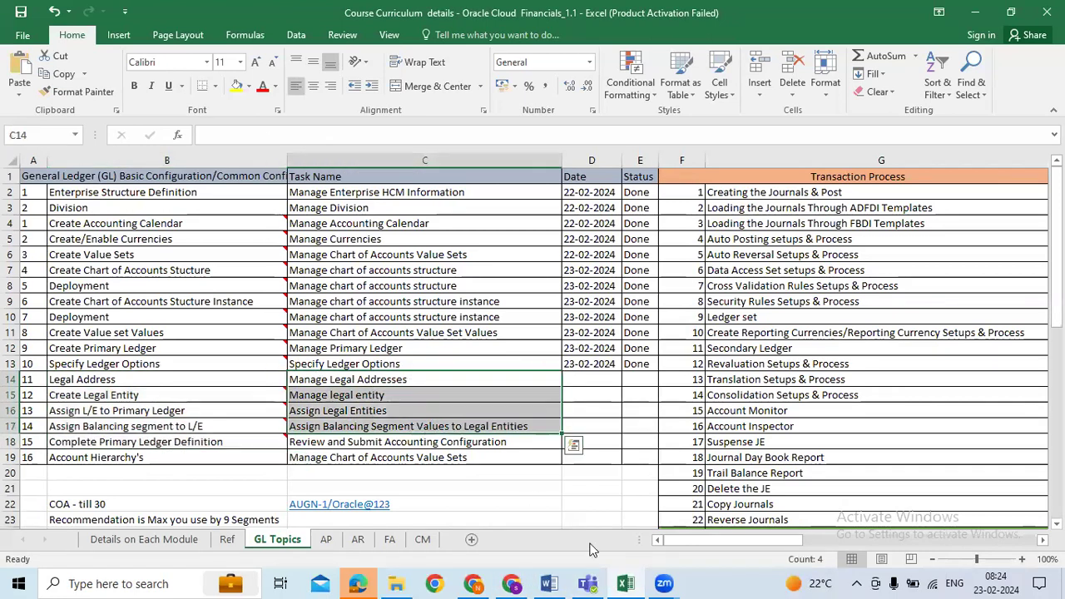
{"action": "left_click", "coordinate": [511, 583]}
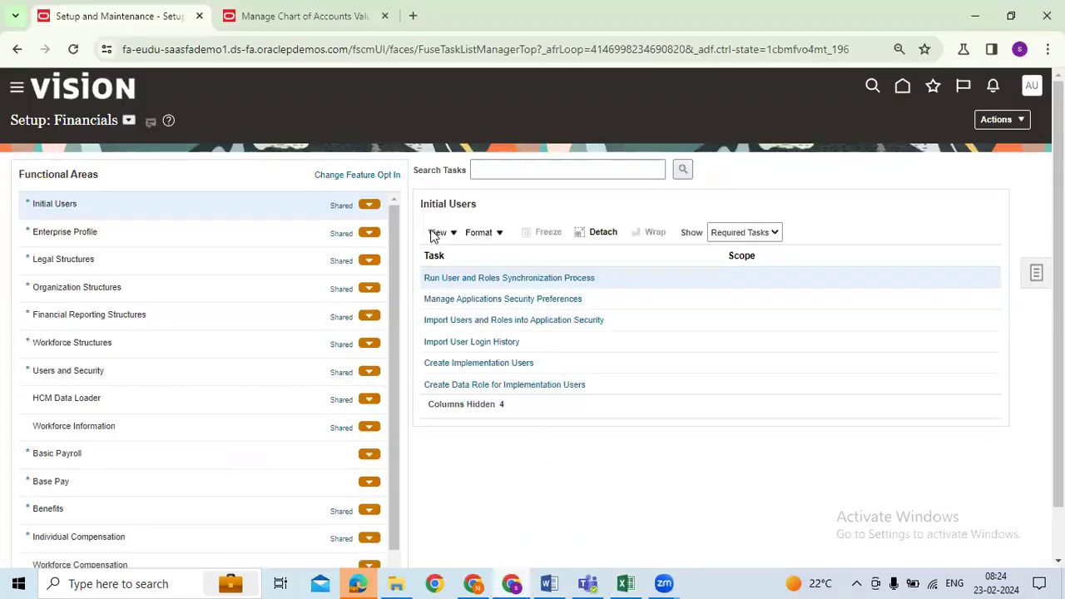
Copy the Manage Legal Addresses task name from the tracker
{"action": "key", "text": "alt+Tab"}
{"action": "left_click", "coordinate": [121, 380]}
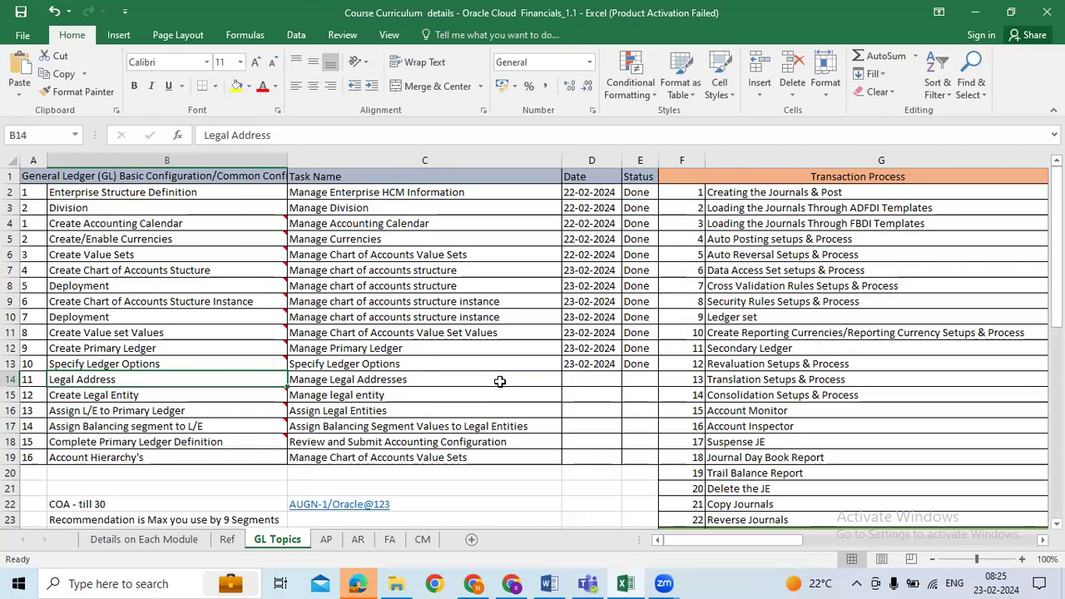
{"action": "left_click", "coordinate": [341, 391]}
{"action": "left_click", "coordinate": [366, 381]}
{"action": "key", "text": "ctrl+c"}
Search the setup tasks for Manage Legal Addresses and open that task
{"action": "left_click", "coordinate": [511, 583]}
{"action": "left_click", "coordinate": [536, 169]}
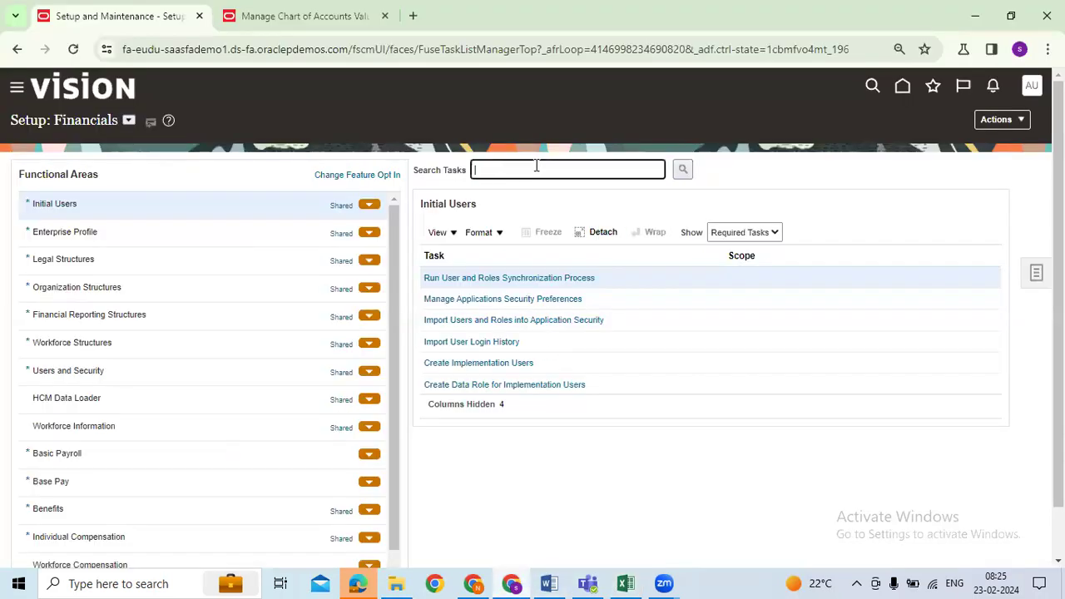
{"action": "key", "text": "ctrl+v"}
{"action": "key", "text": "Home"}
{"action": "key", "text": "Delete"}
{"action": "key", "text": "Delete"}
{"action": "key", "text": "Delete"}
{"action": "type", "text": "M"}
{"action": "key", "text": "Return"}
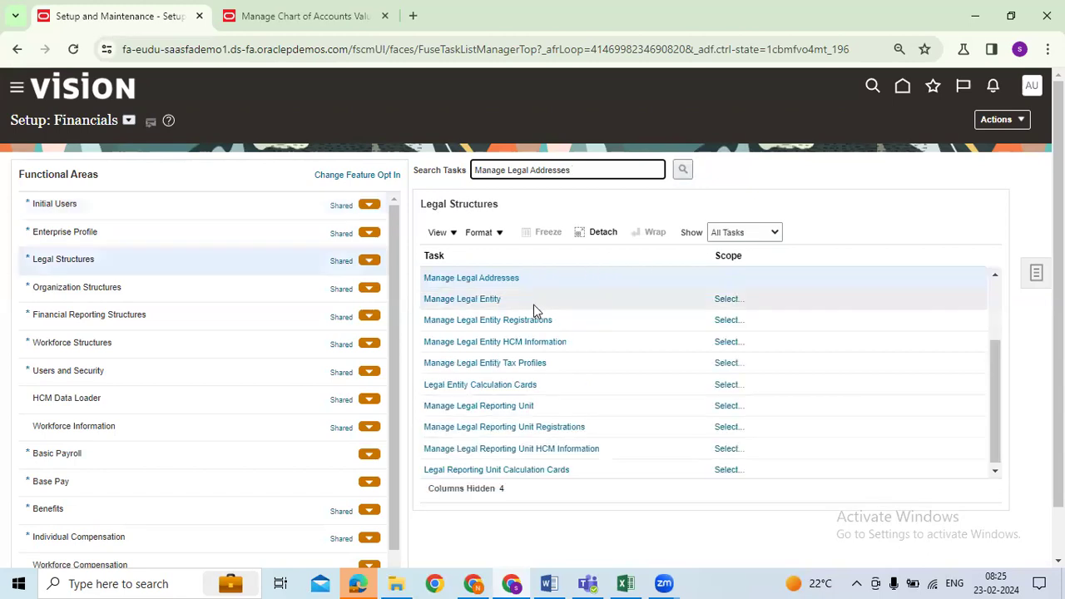
{"action": "left_click", "coordinate": [482, 279]}
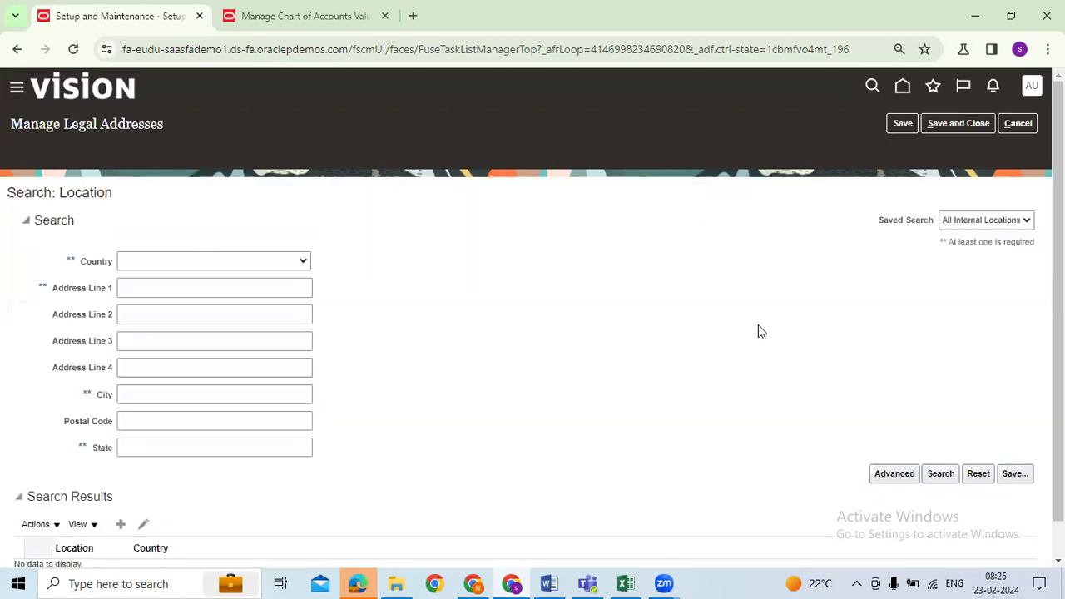
Create a new location with AUGN ADDRESS1 in both address lines
{"action": "scroll", "coordinate": [396, 481], "scroll_direction": "down", "scroll_amount": 1}
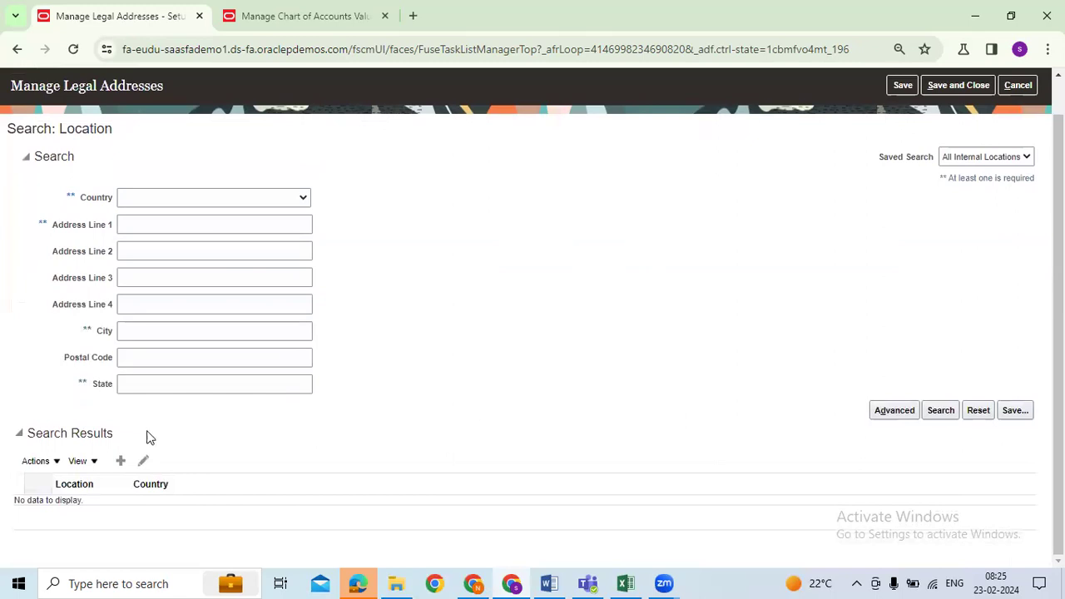
{"action": "left_click", "coordinate": [121, 498]}
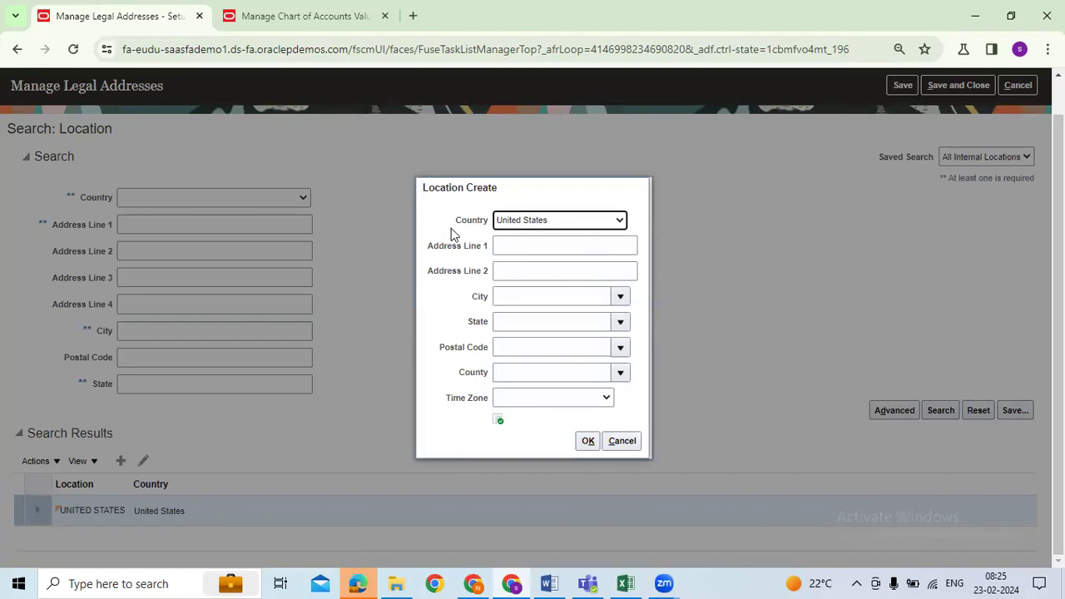
{"action": "left_click_drag", "start_coordinate": [457, 226], "coordinate": [495, 236]}
{"action": "left_click", "coordinate": [542, 245]}
{"action": "type", "text": "AUGUS"}
{"action": "key", "text": "BackSpace"}
{"action": "key", "text": "BackSpace"}
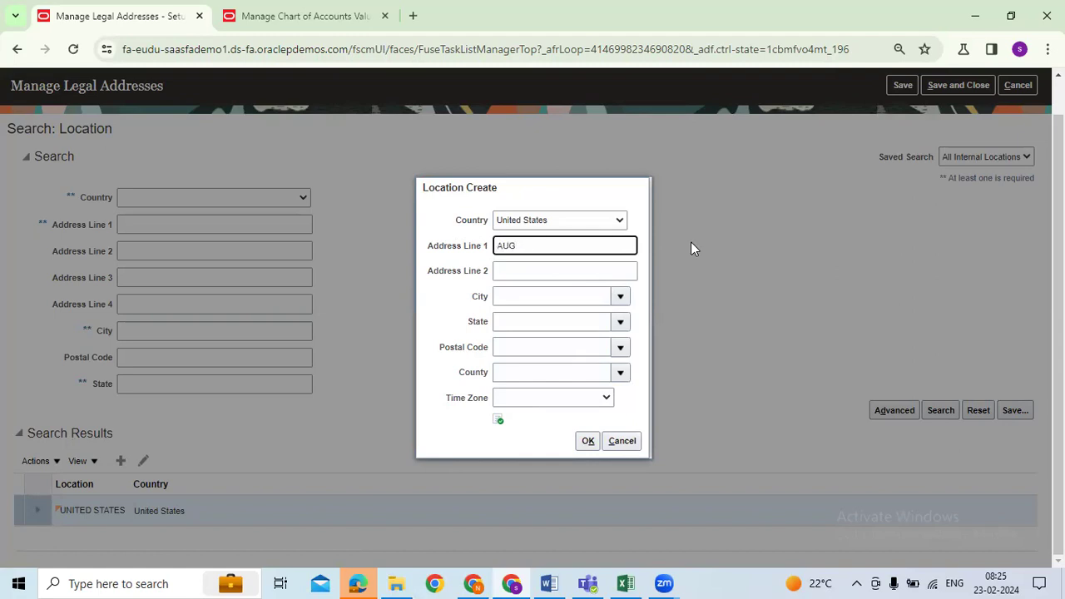
{"action": "type", "text": "N ADDRESS1"}
{"action": "key", "text": "ctrl+a"}
{"action": "key", "text": "ctrl+c"}
{"action": "left_click", "coordinate": [526, 268]}
{"action": "key", "text": "ctrl+v"}
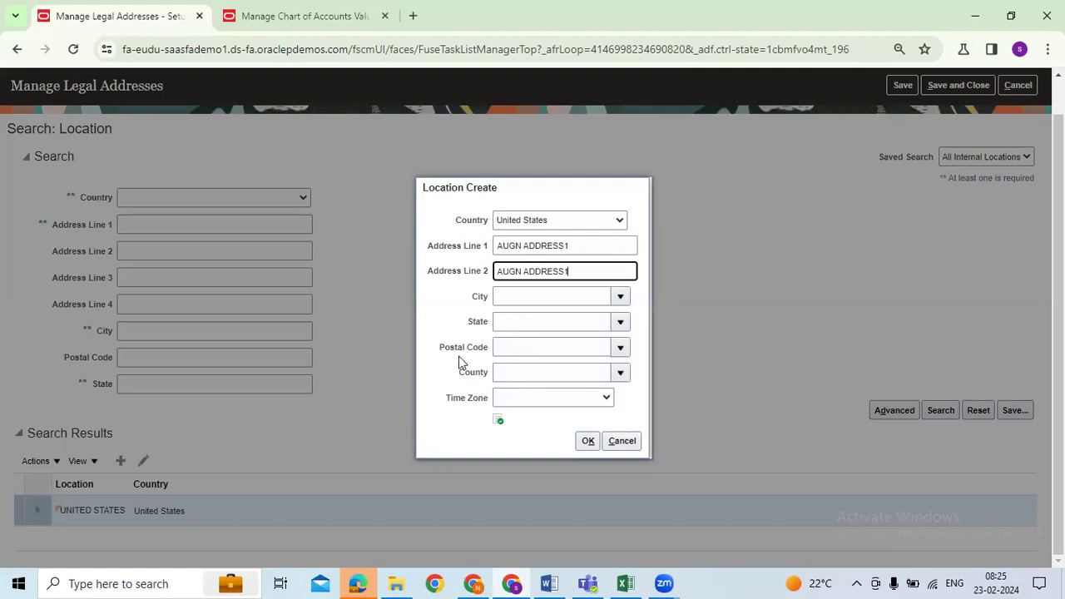
{"action": "left_click", "coordinate": [639, 362]}
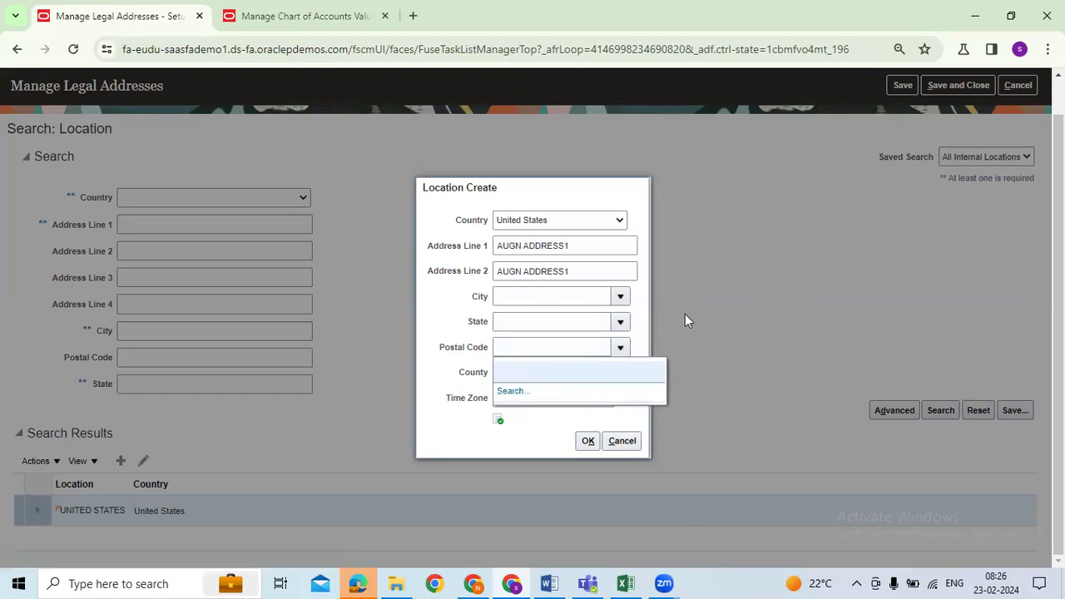
Choose postal code 50002 for Adair, IA, then save and close the legal address
{"action": "left_click", "coordinate": [531, 293]}
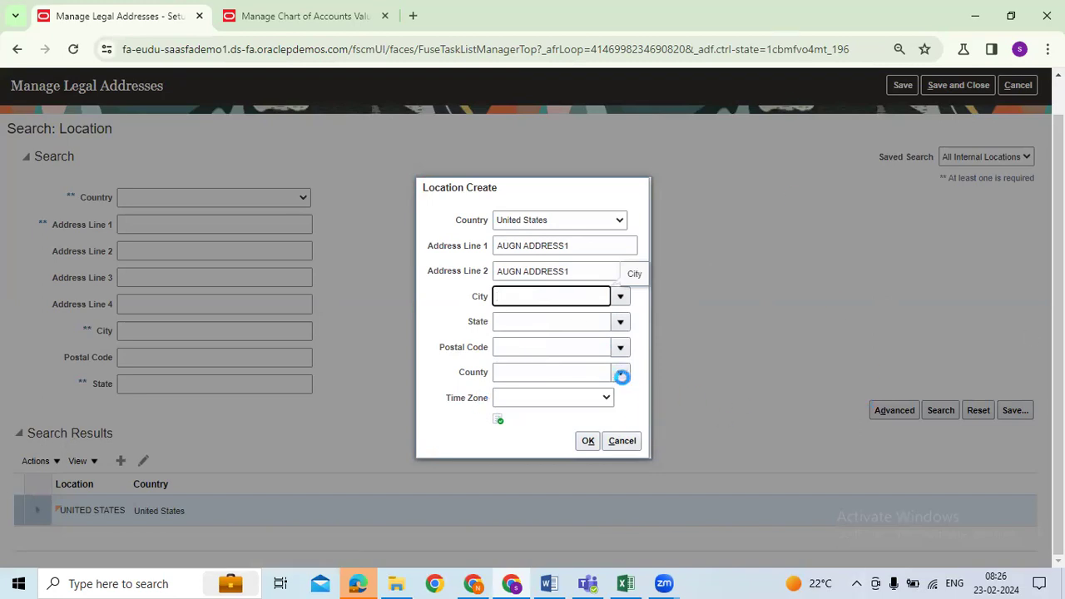
{"action": "left_click", "coordinate": [620, 374]}
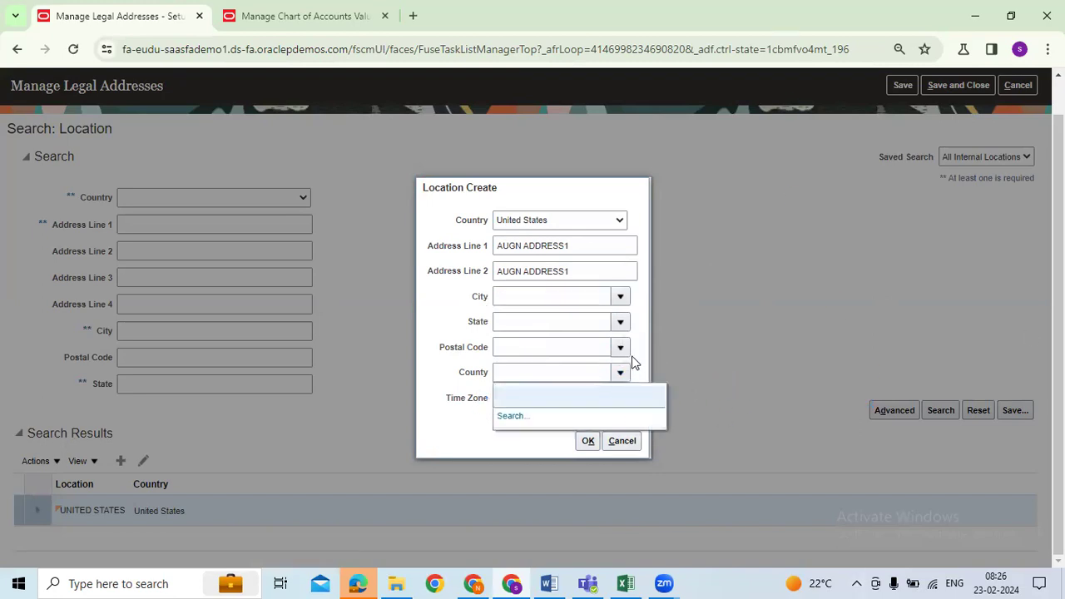
{"action": "left_click", "coordinate": [621, 350]}
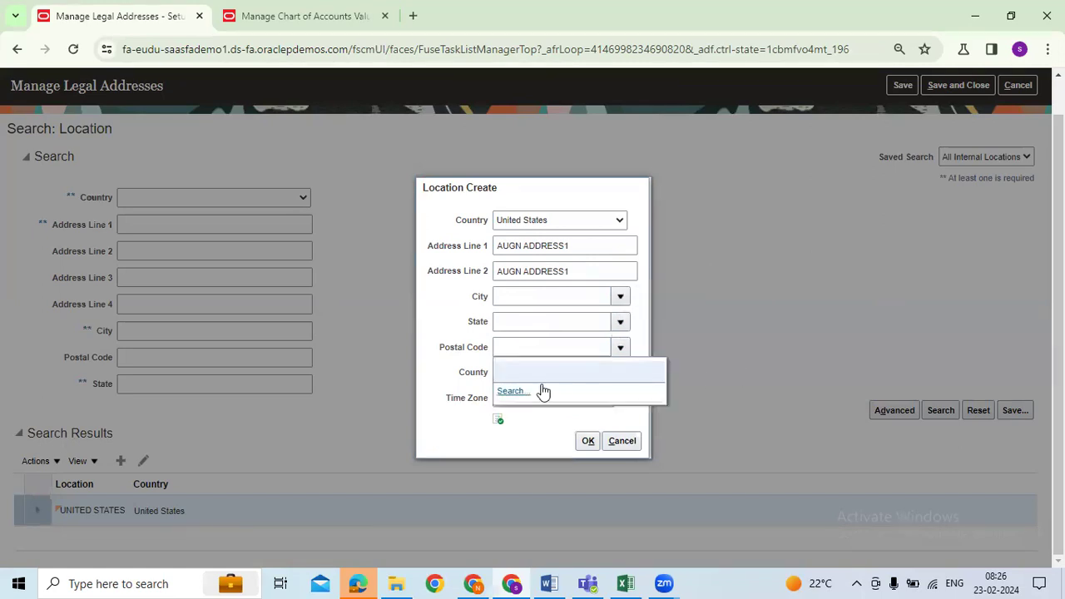
{"action": "left_click", "coordinate": [517, 392]}
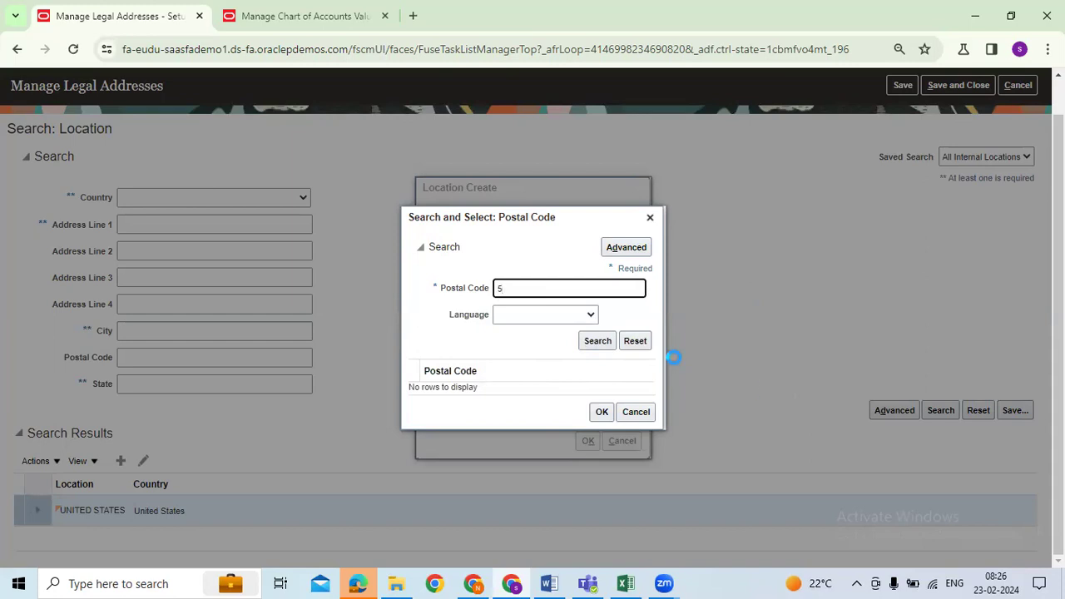
{"action": "left_click", "coordinate": [636, 403]}
{"action": "left_click", "coordinate": [488, 380]}
{"action": "left_click", "coordinate": [601, 513]}
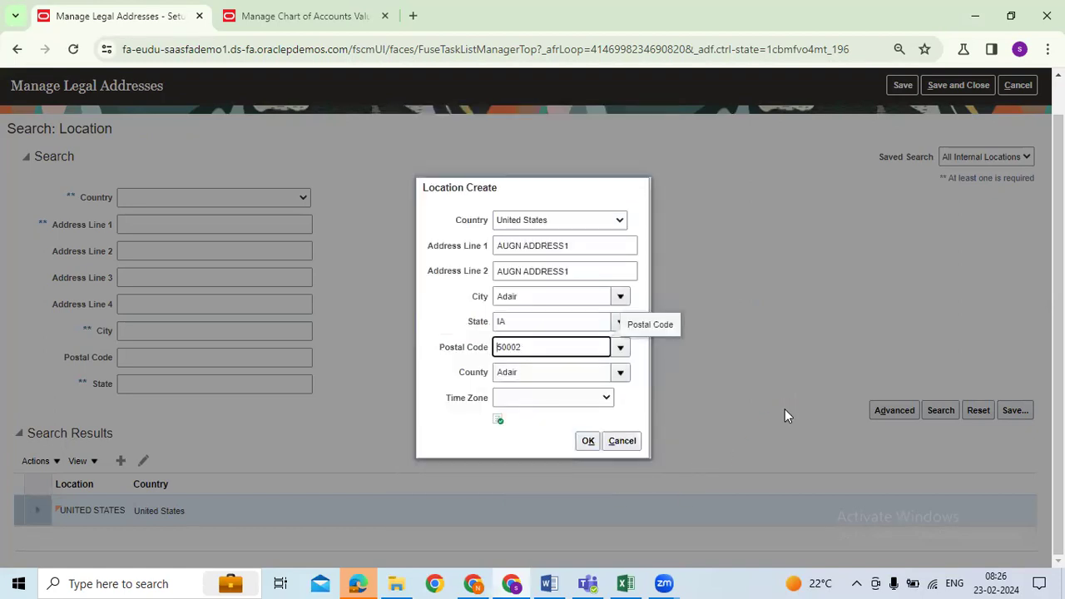
{"action": "left_click", "coordinate": [586, 442]}
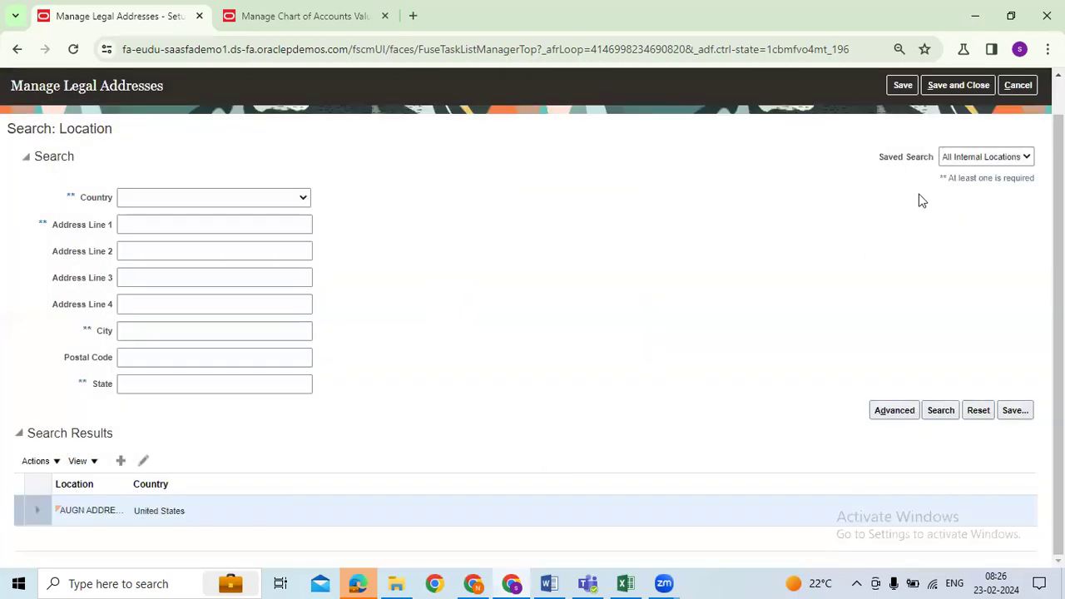
{"action": "left_click", "coordinate": [947, 88]}
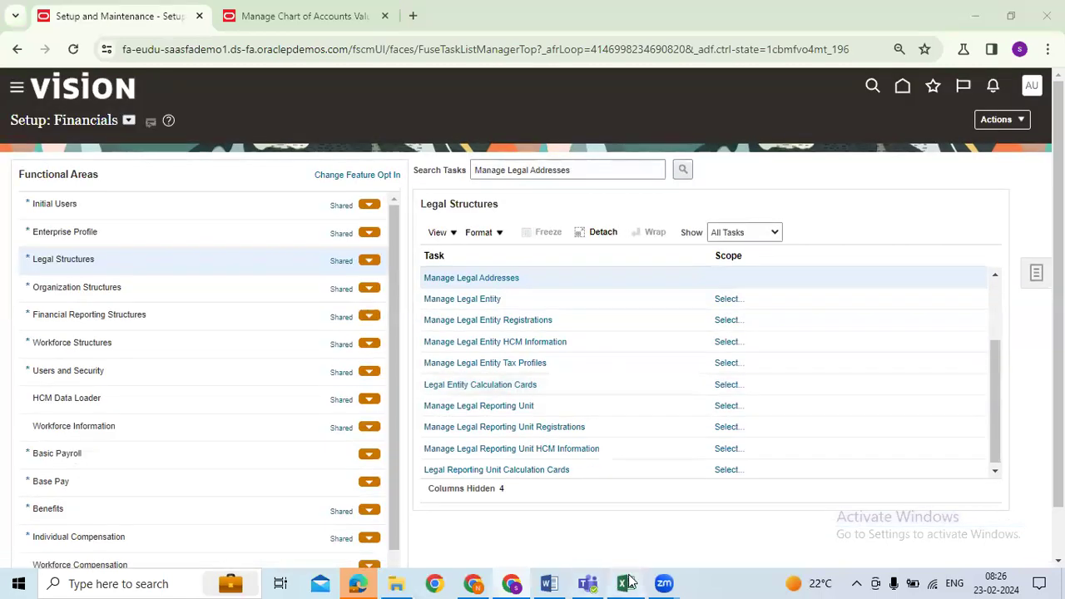
Enter date 23-02-2024 and status Done in the Legal Address row 14
{"action": "left_click", "coordinate": [626, 584]}
{"action": "left_click", "coordinate": [591, 380]}
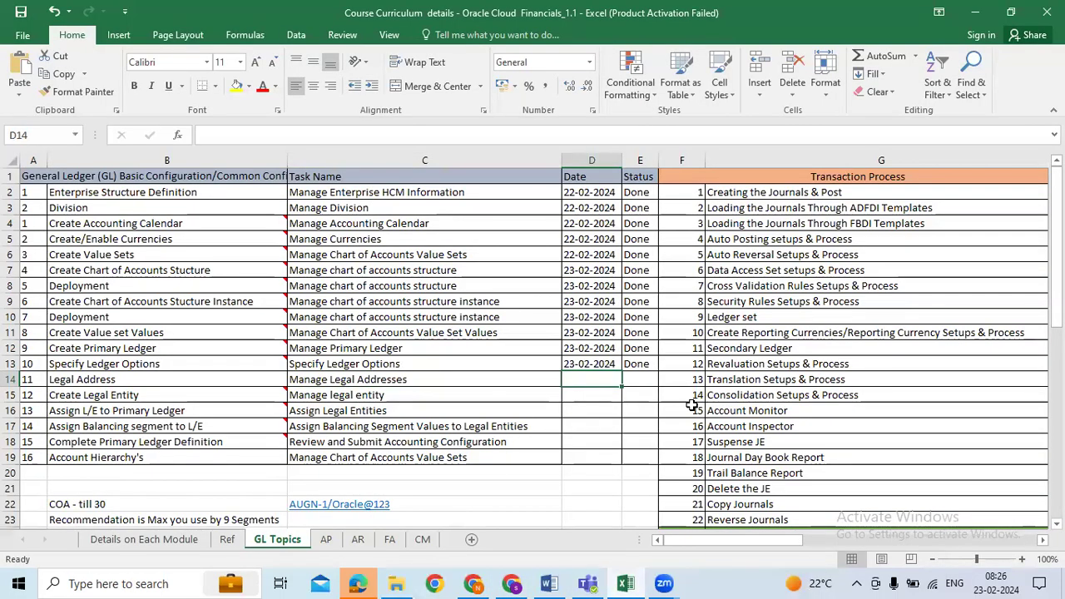
{"action": "key", "text": "ctrl+semicolon"}
{"action": "key", "text": "Tab"}
{"action": "type", "text": "Done"}
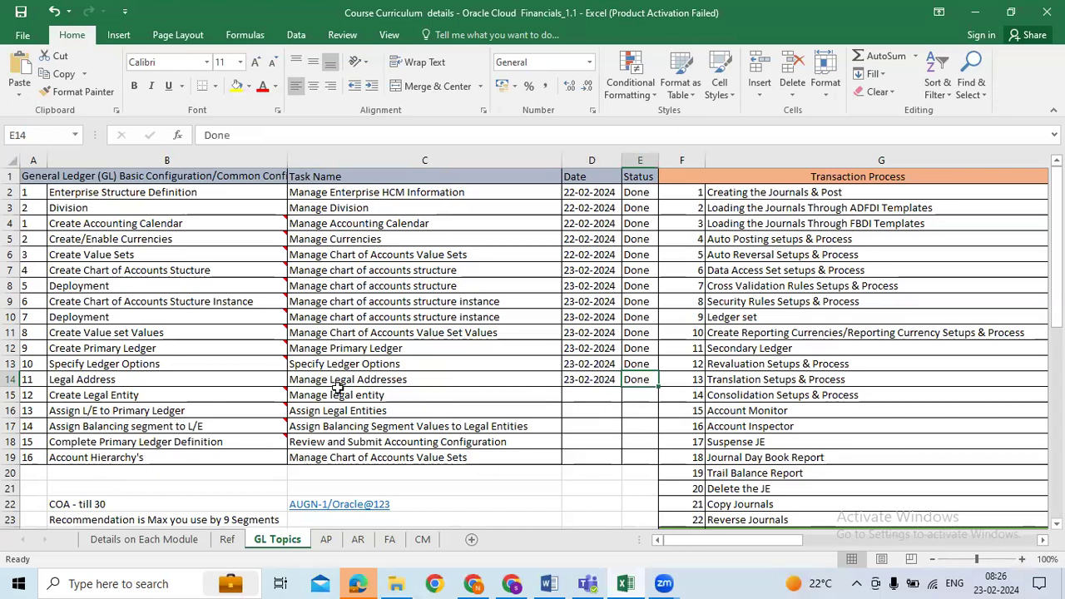
Copy the Manage legal entity task name from the tracker
{"action": "left_click", "coordinate": [197, 379]}
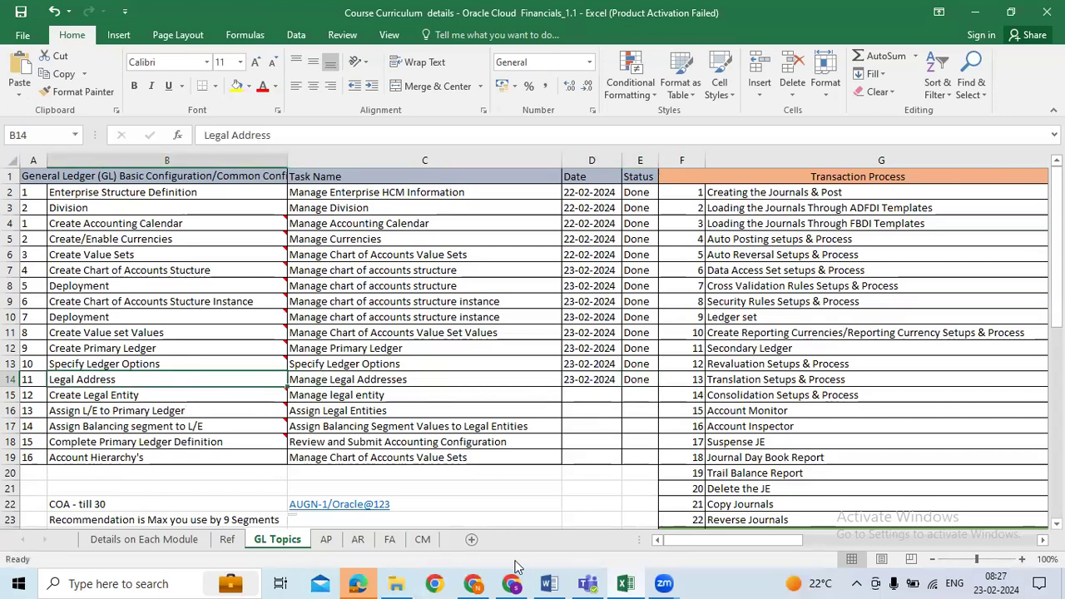
{"action": "key", "text": "Tab"}
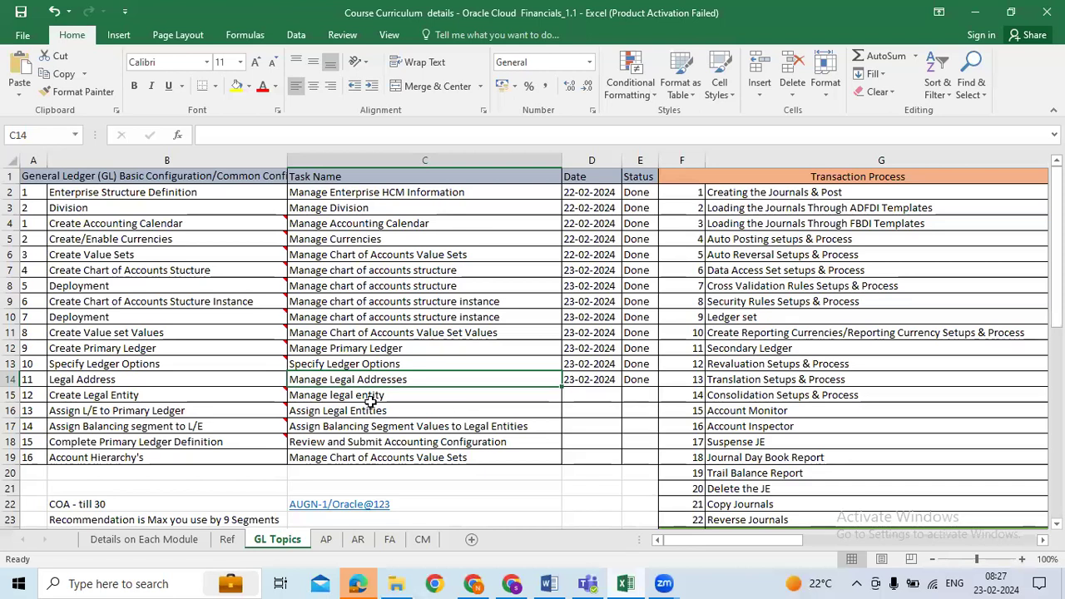
{"action": "left_click", "coordinate": [372, 410]}
{"action": "key", "text": "ctrl+c"}
{"action": "left_click", "coordinate": [387, 399]}
{"action": "key", "text": "ctrl+c"}
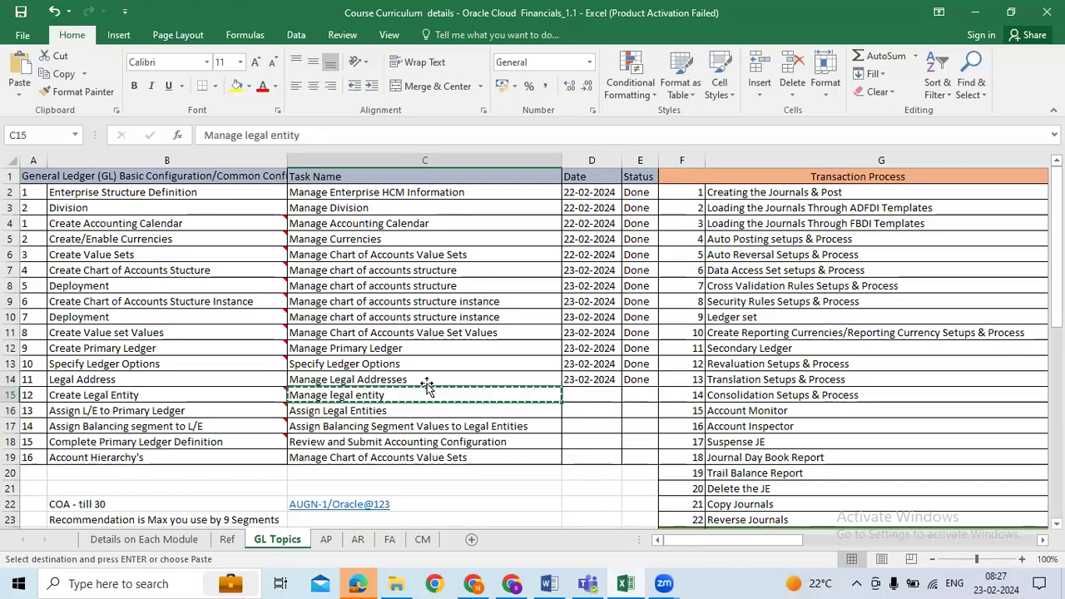
Change the task search from Addresses to 'Manage Legal entity' and run it
{"action": "left_click", "coordinate": [511, 583]}
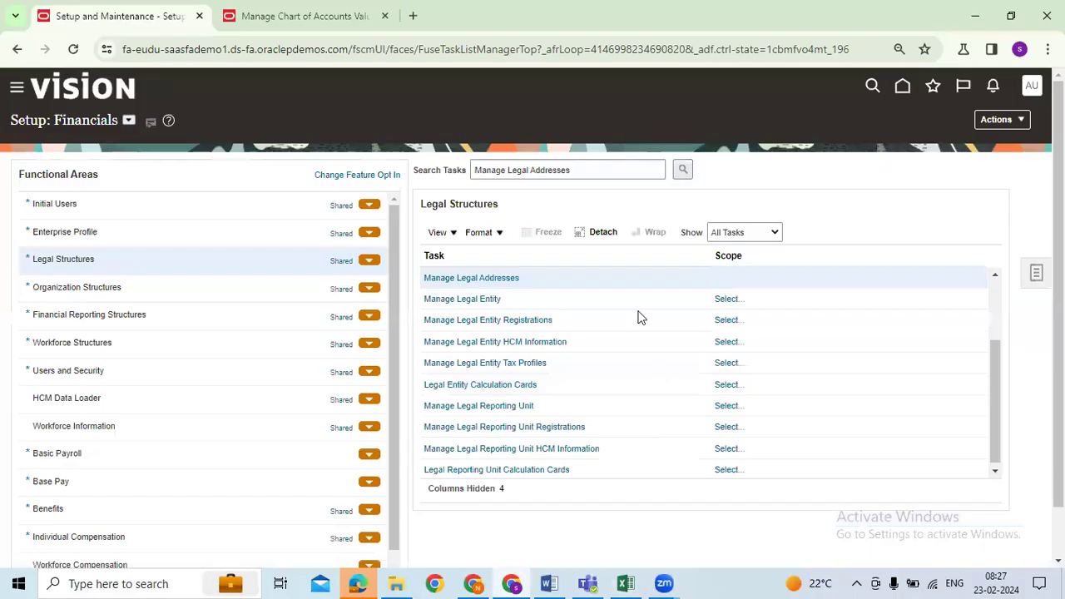
{"action": "left_click_drag", "start_coordinate": [530, 175], "coordinate": [916, 176]}
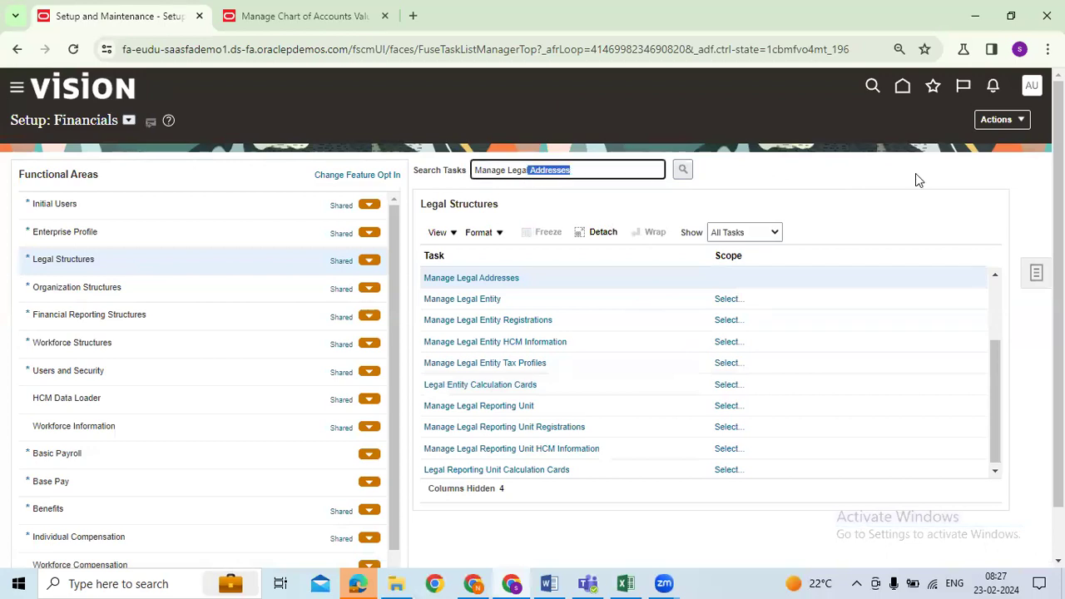
{"action": "key", "text": "BackSpace"}
{"action": "type", "text": "entity"}
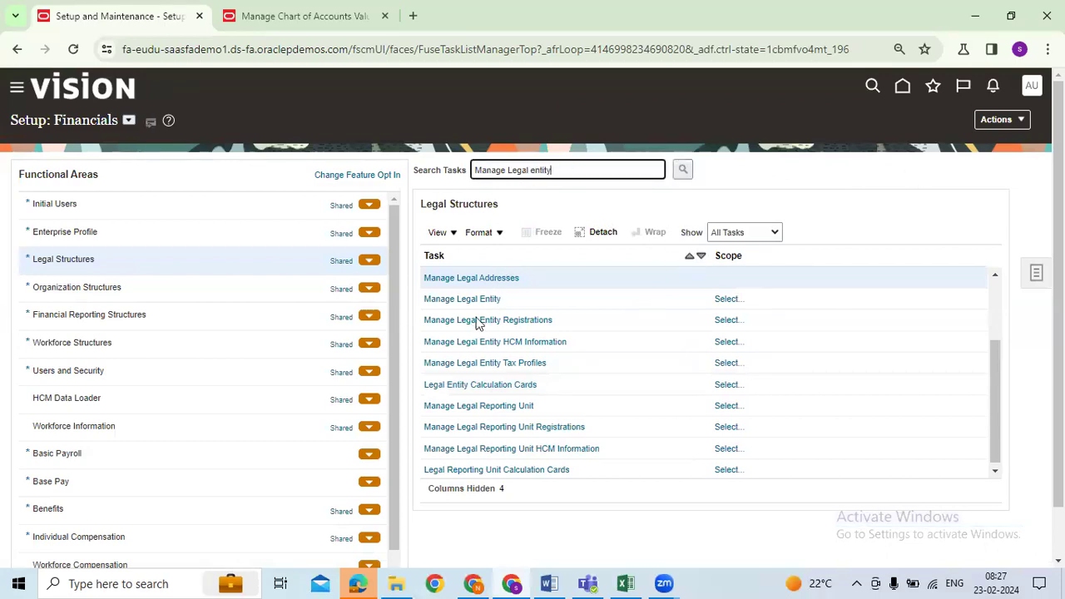
{"action": "key", "text": "Return"}
Select Manage Legal Entity and narrow the Task column so Scope sits beside it
{"action": "left_click", "coordinate": [379, 327]}
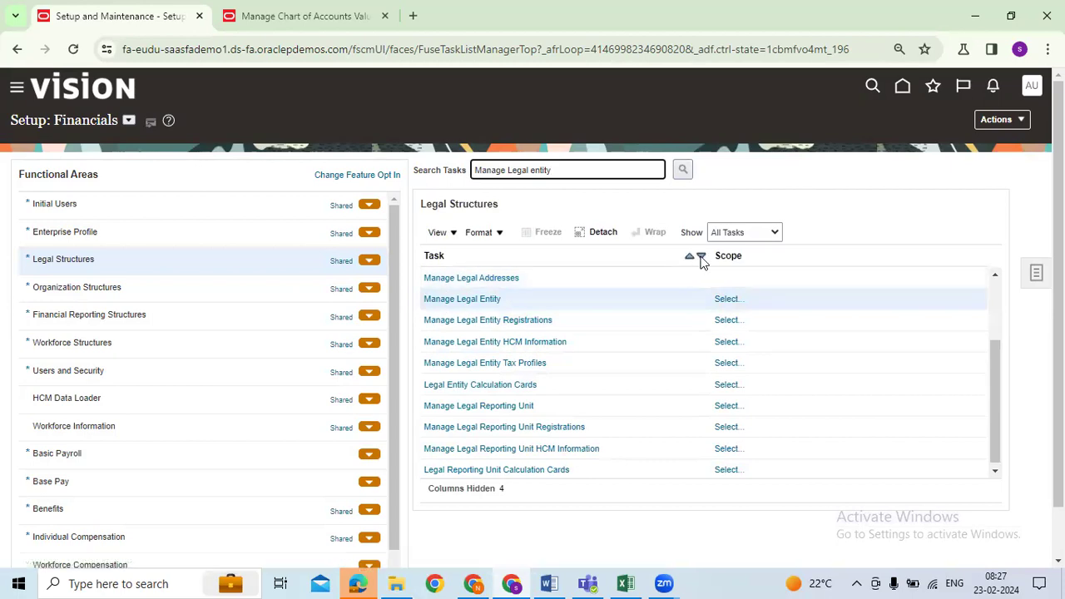
{"action": "left_click", "coordinate": [705, 255]}
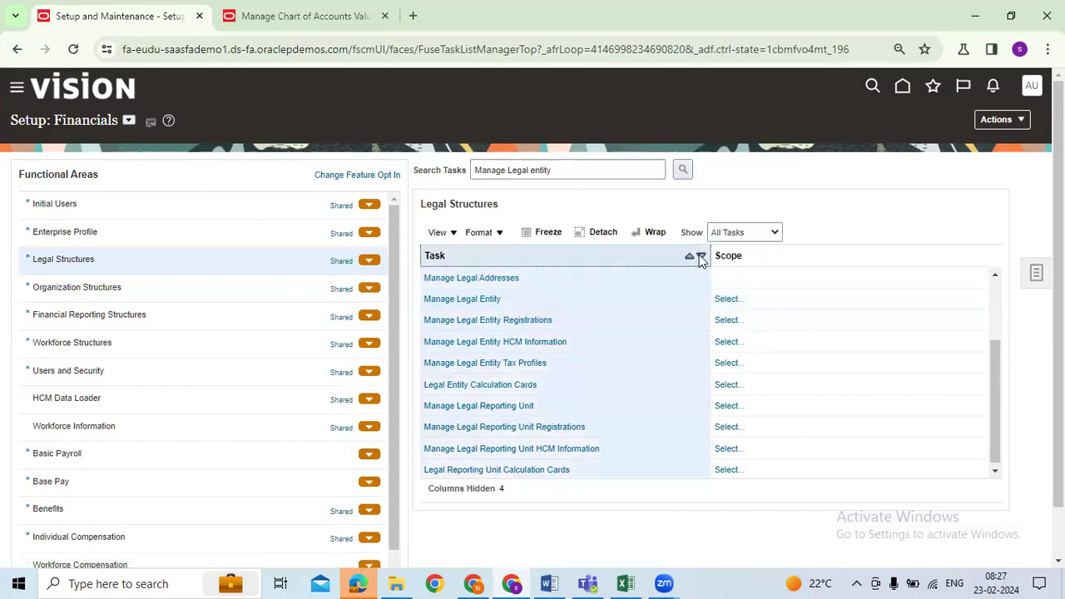
{"action": "left_click_drag", "start_coordinate": [704, 254], "coordinate": [649, 255]}
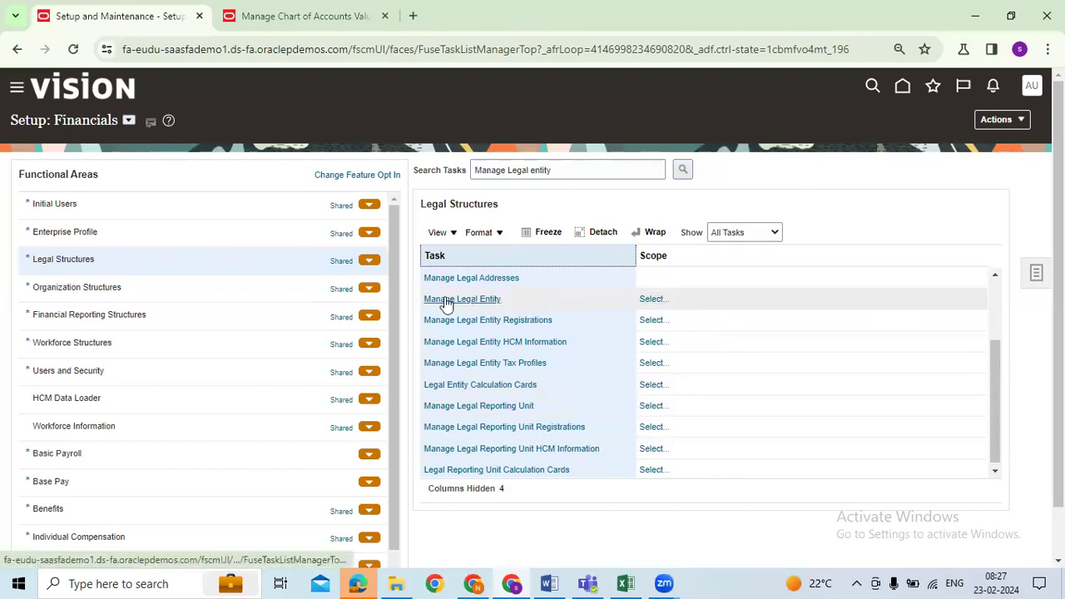
Try setting the Manage Legal Entity scope to an existing legal entity, then close that picker
{"action": "left_click", "coordinate": [651, 301]}
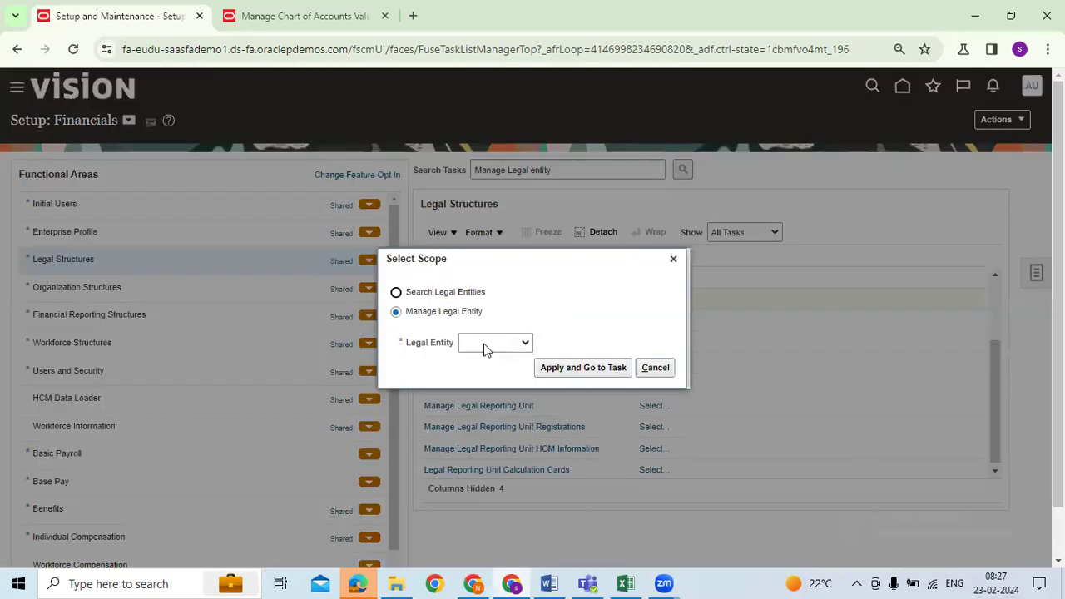
{"action": "left_click", "coordinate": [487, 349]}
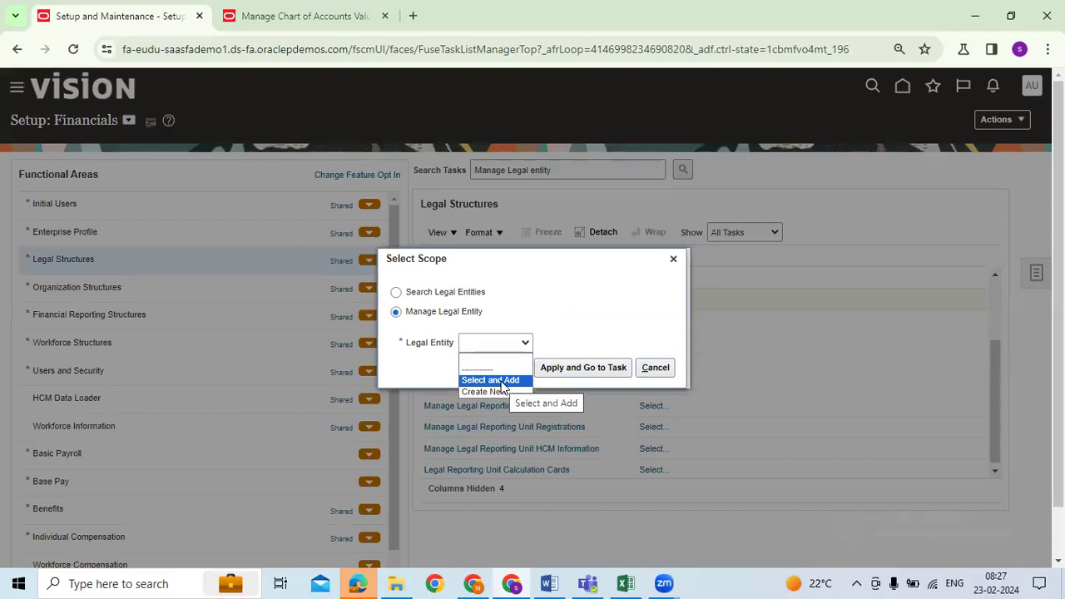
{"action": "left_click", "coordinate": [495, 381]}
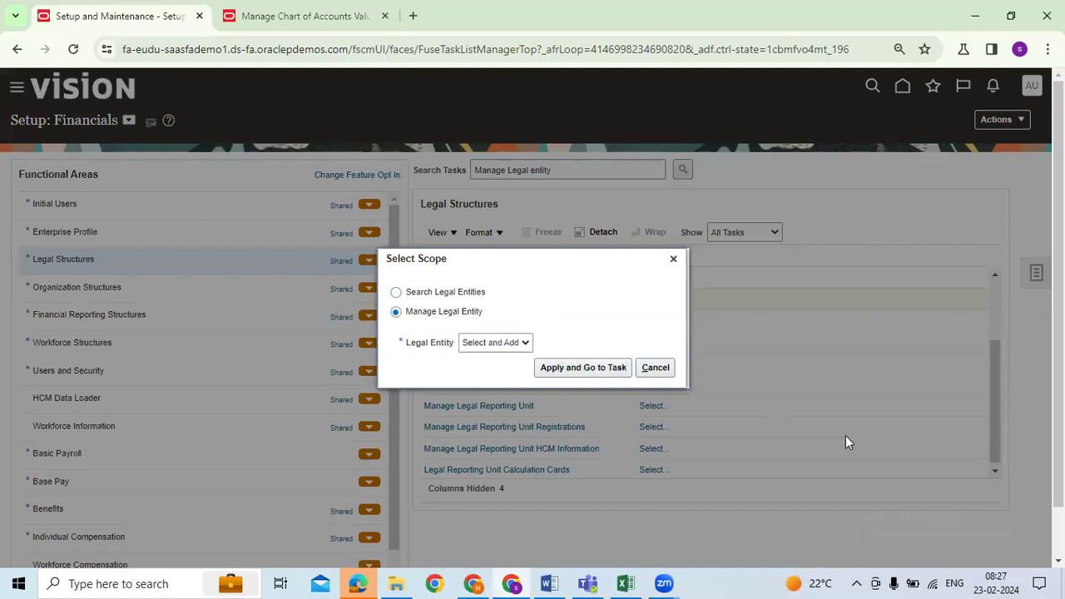
{"action": "left_click", "coordinate": [622, 374]}
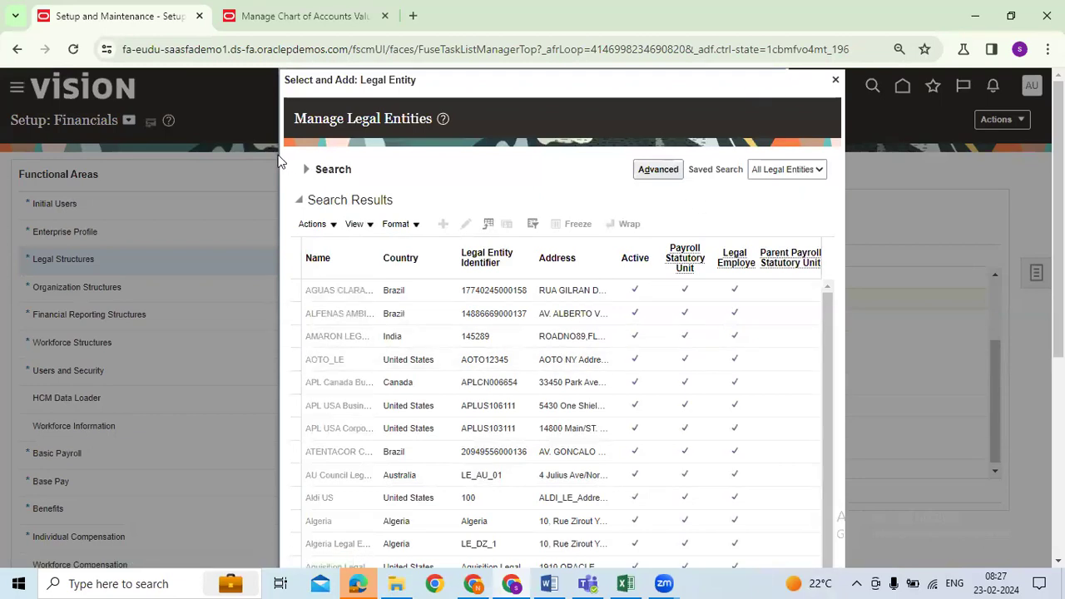
{"action": "left_click", "coordinate": [319, 175]}
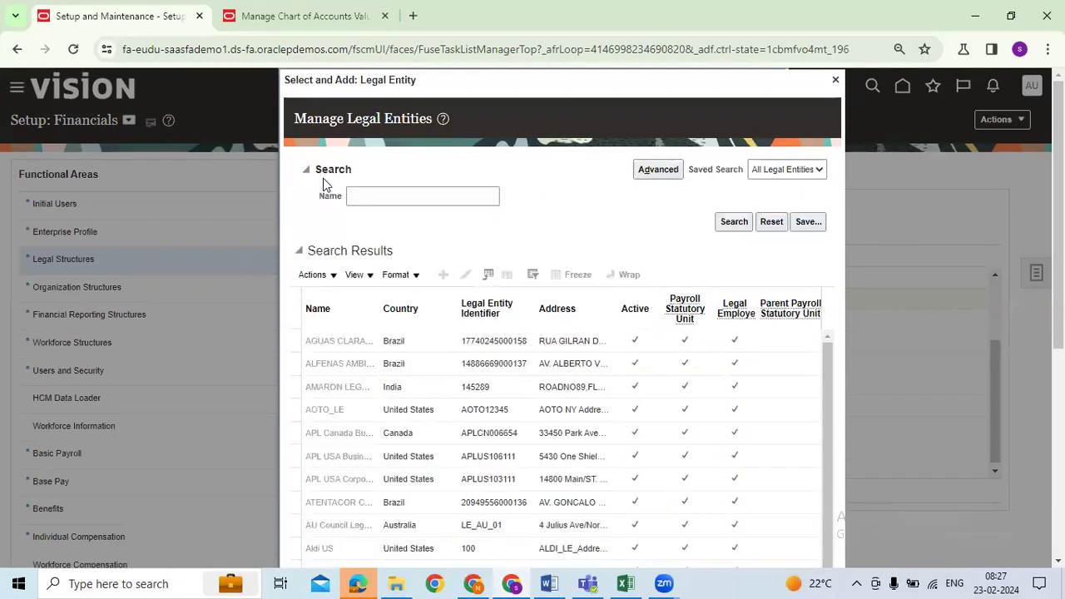
{"action": "left_click", "coordinate": [402, 197]}
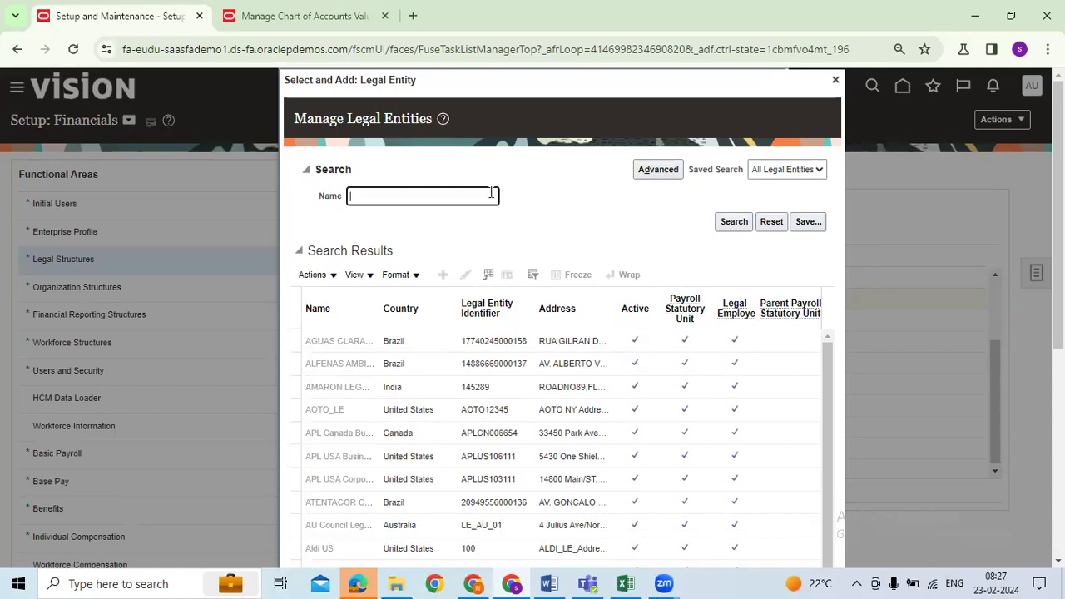
{"action": "left_click", "coordinate": [835, 80]}
Set the Manage Legal Entity scope to Create New and apply it
{"action": "left_click", "coordinate": [511, 345]}
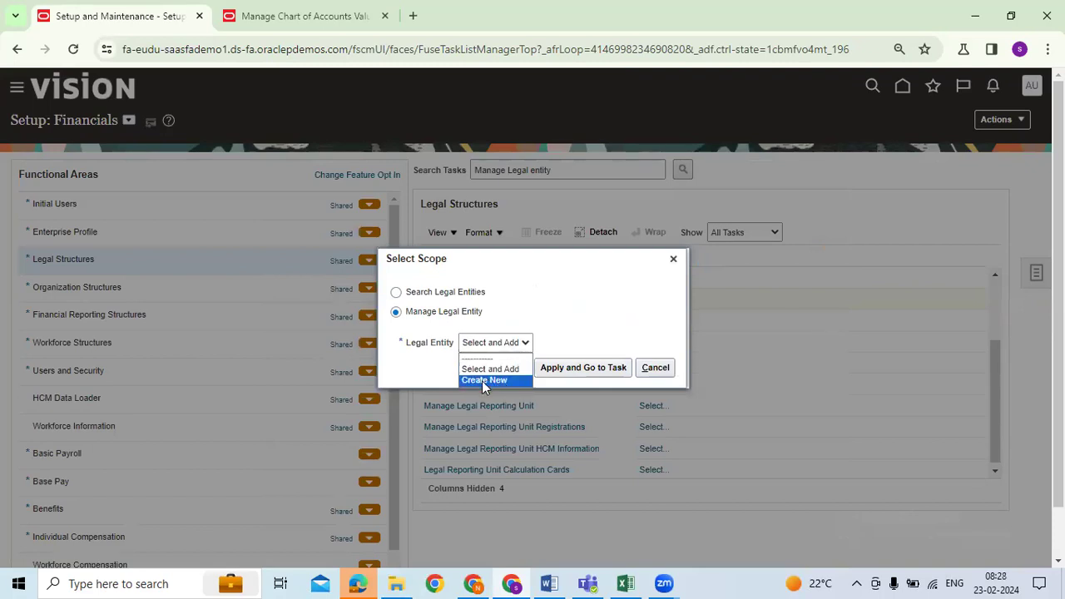
{"action": "left_click", "coordinate": [484, 381]}
{"action": "left_click", "coordinate": [574, 371]}
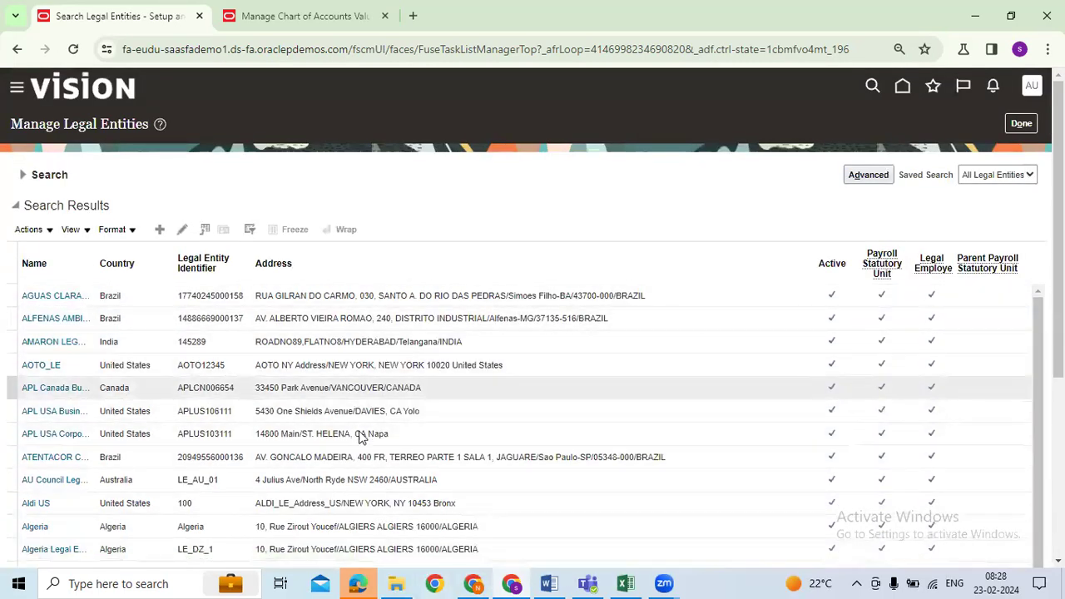
Start a new legal entity from Search Results to get the blank Create Legal Entity form
{"action": "left_click", "coordinate": [160, 233]}
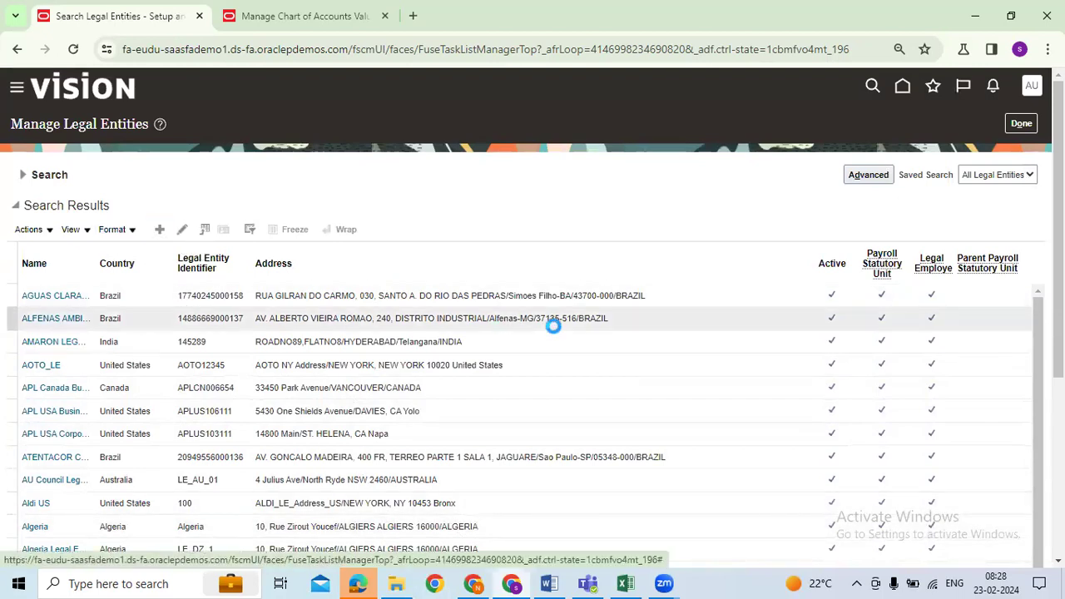
{"action": "left_click_drag", "start_coordinate": [240, 174], "coordinate": [267, 178]}
{"action": "left_click", "coordinate": [523, 214]}
{"action": "left_click", "coordinate": [655, 331]}
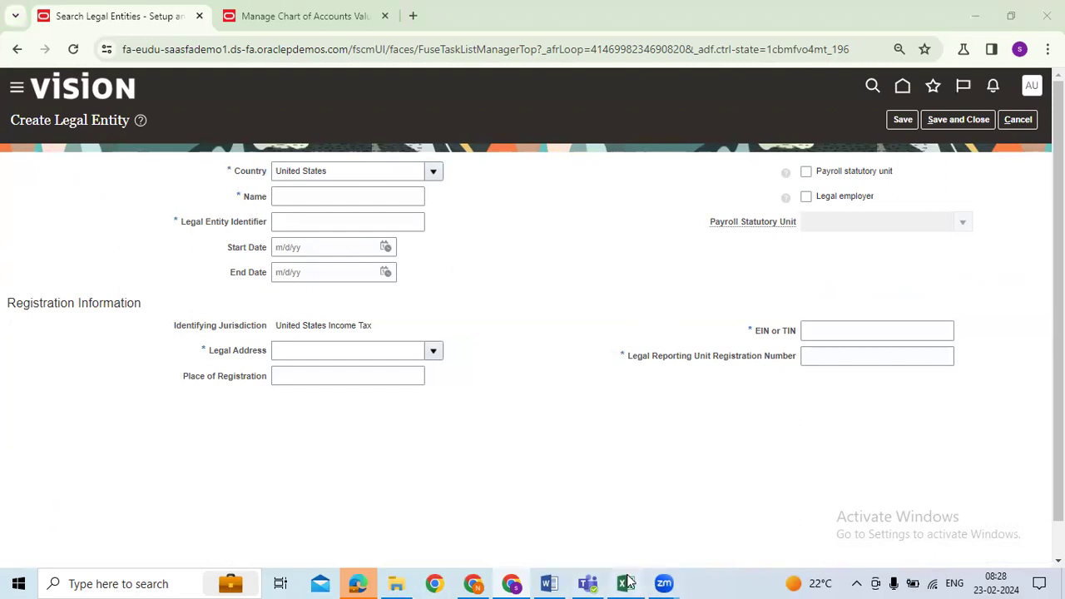
Check the Legal Address row 14 in the Excel tracker, then return to the form
{"action": "key", "text": "alt+Tab"}
{"action": "left_click_drag", "start_coordinate": [83, 380], "coordinate": [358, 379]}
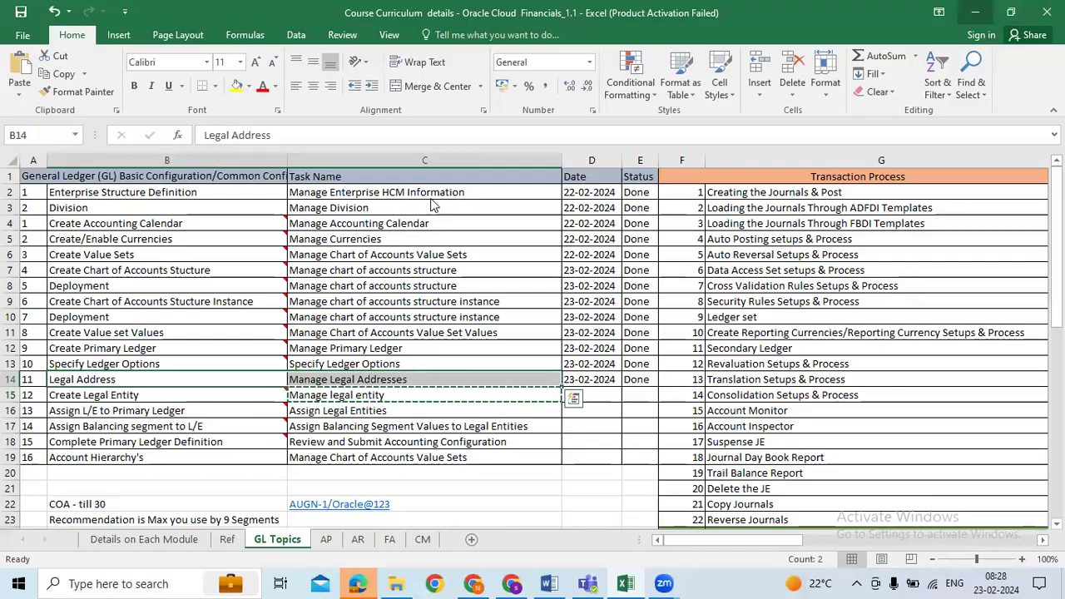
{"action": "key", "text": "alt+Tab"}
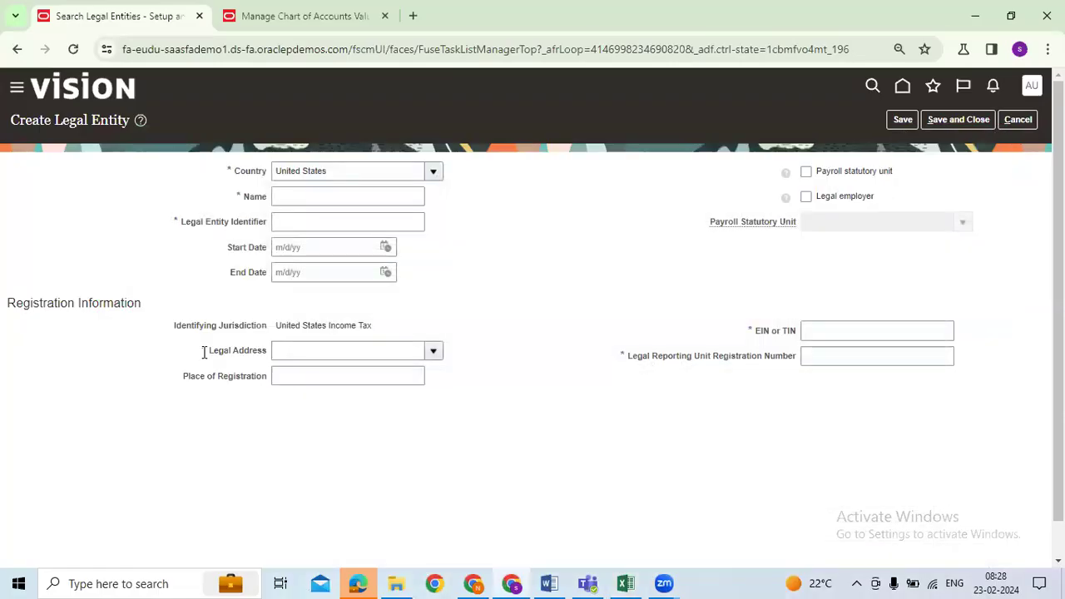
Search Address Line 1 for AUGN and set the Legal Address to AUGN ADDRESS1
{"action": "left_click", "coordinate": [435, 353]}
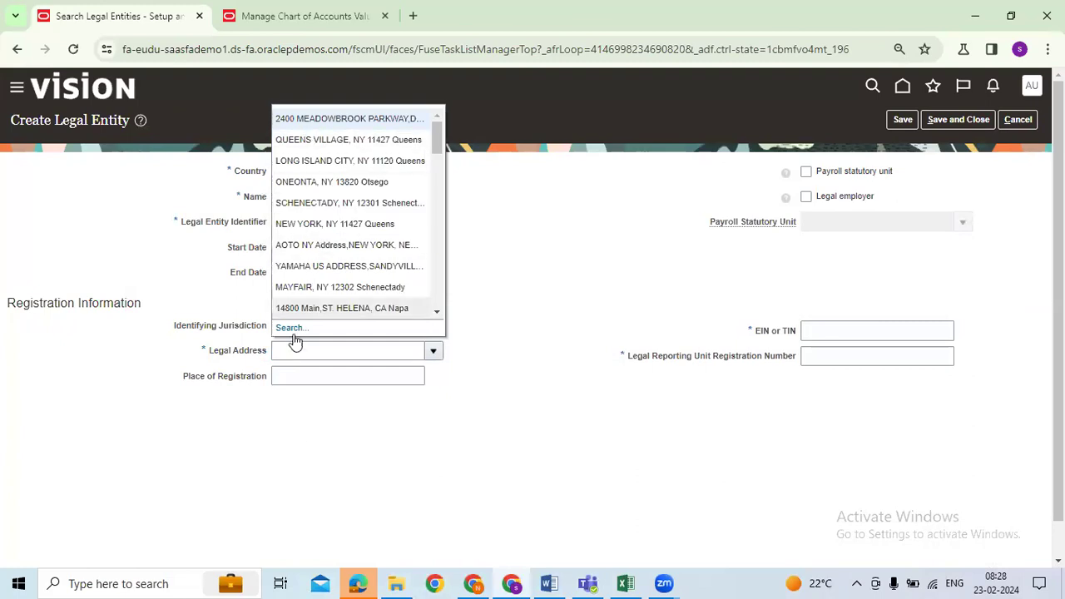
{"action": "left_click", "coordinate": [291, 330]}
{"action": "left_click", "coordinate": [575, 267]}
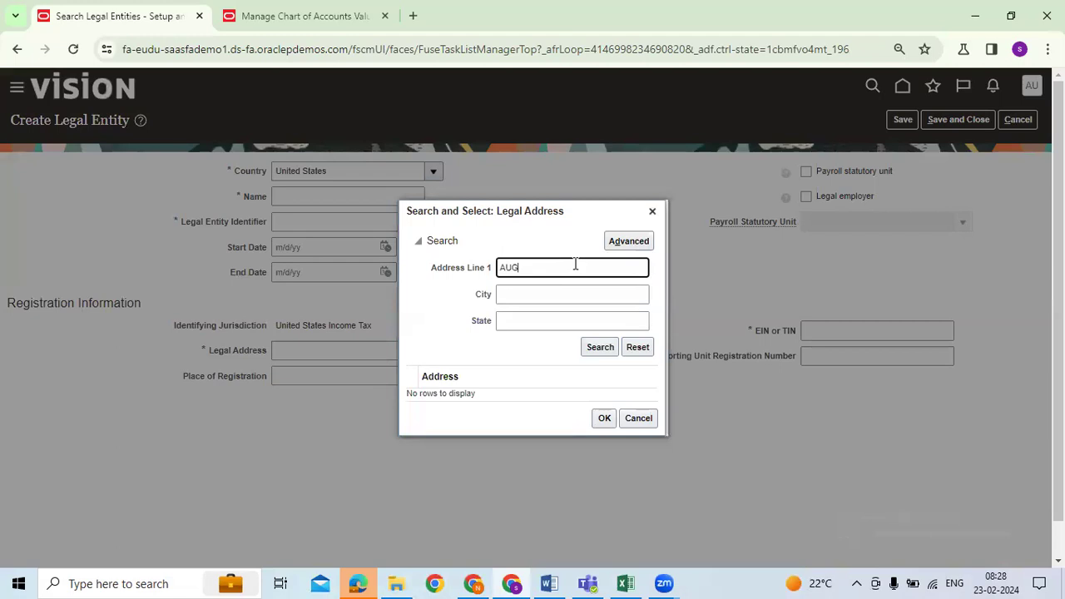
{"action": "type", "text": "AUGN"}
{"action": "key", "text": "Return"}
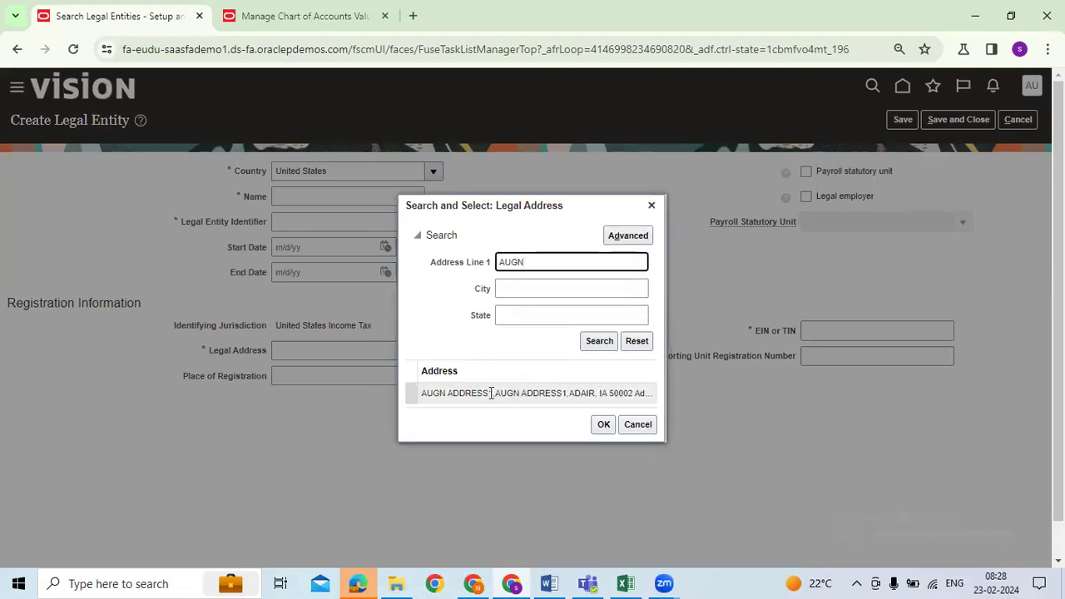
{"action": "left_click", "coordinate": [491, 392]}
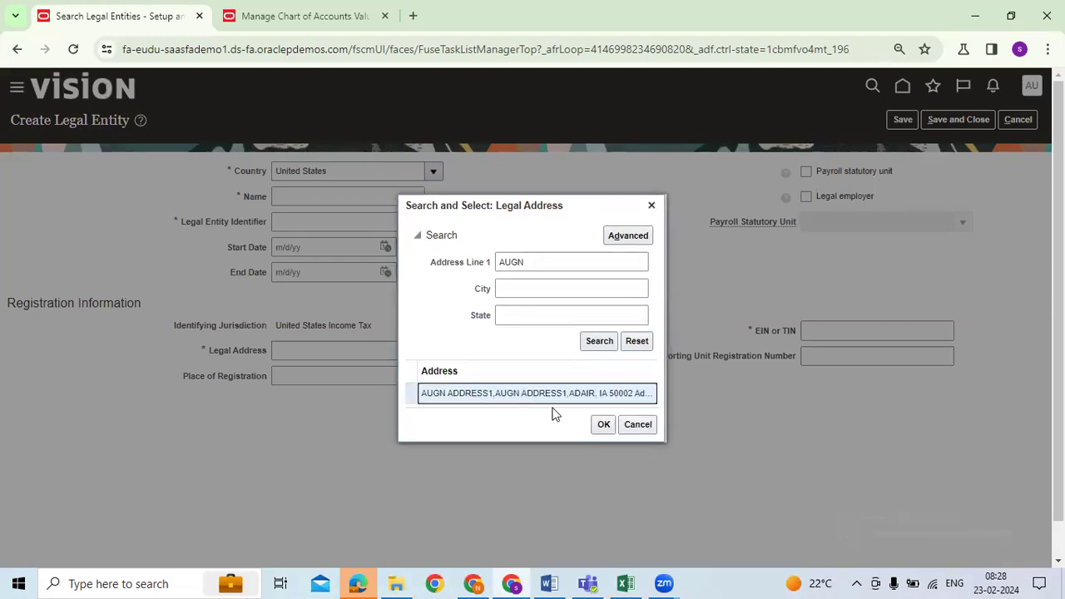
{"action": "left_click", "coordinate": [604, 425]}
{"action": "left_click_drag", "start_coordinate": [213, 356], "coordinate": [266, 357]}
{"action": "left_click", "coordinate": [433, 352]}
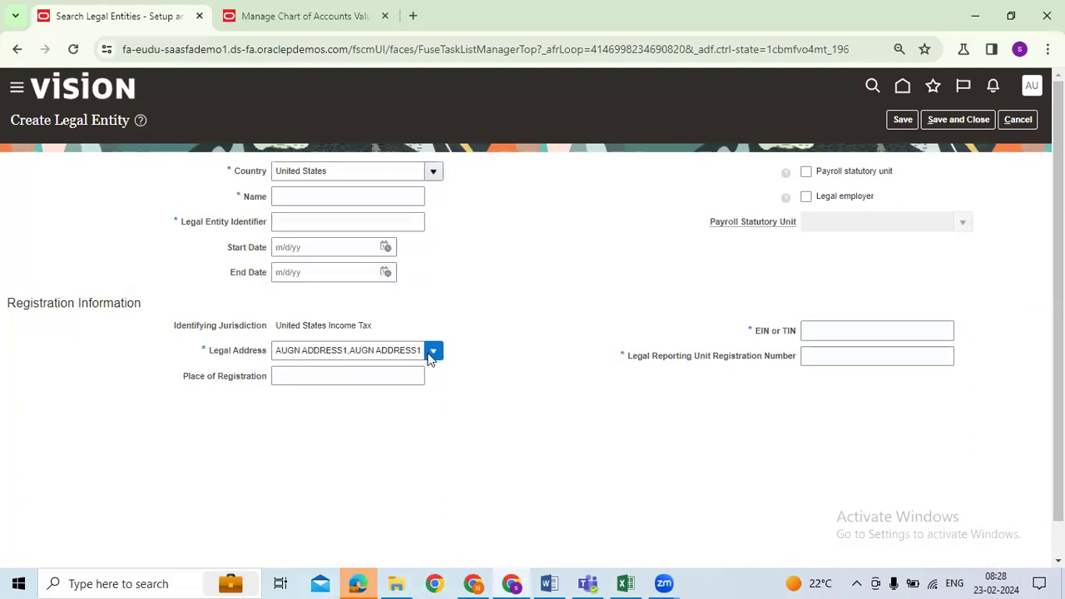
{"action": "left_click", "coordinate": [512, 398]}
Enter the name AUGN USA LEGAL ENTITY and legal entity identifier AUGN6567879
{"action": "left_click", "coordinate": [336, 200]}
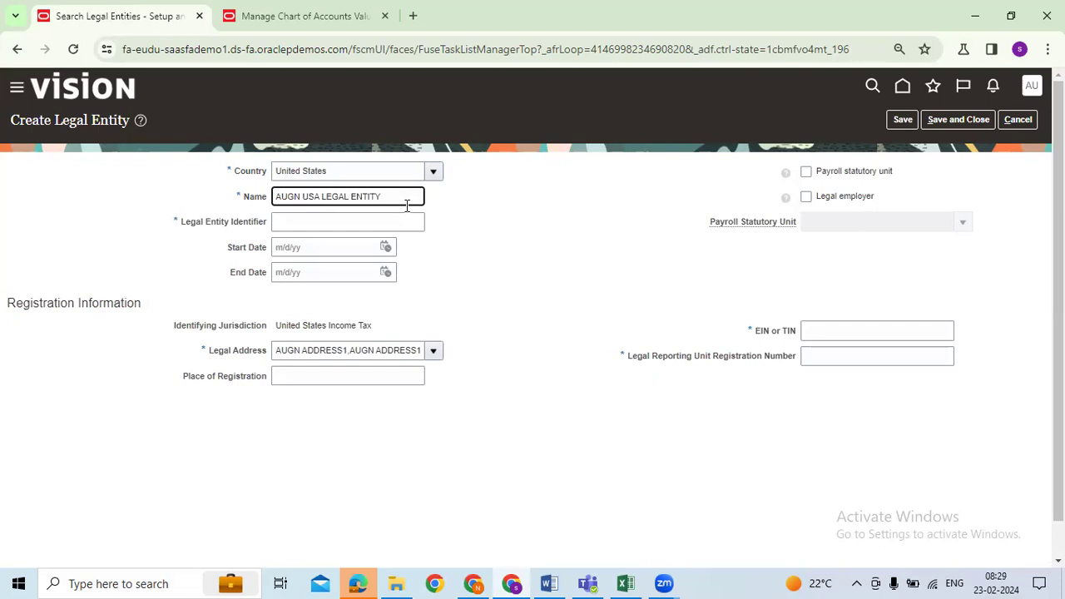
{"action": "left_click_drag", "start_coordinate": [407, 206], "coordinate": [219, 214]}
{"action": "key", "text": "ctrl+c"}
{"action": "left_click", "coordinate": [308, 224]}
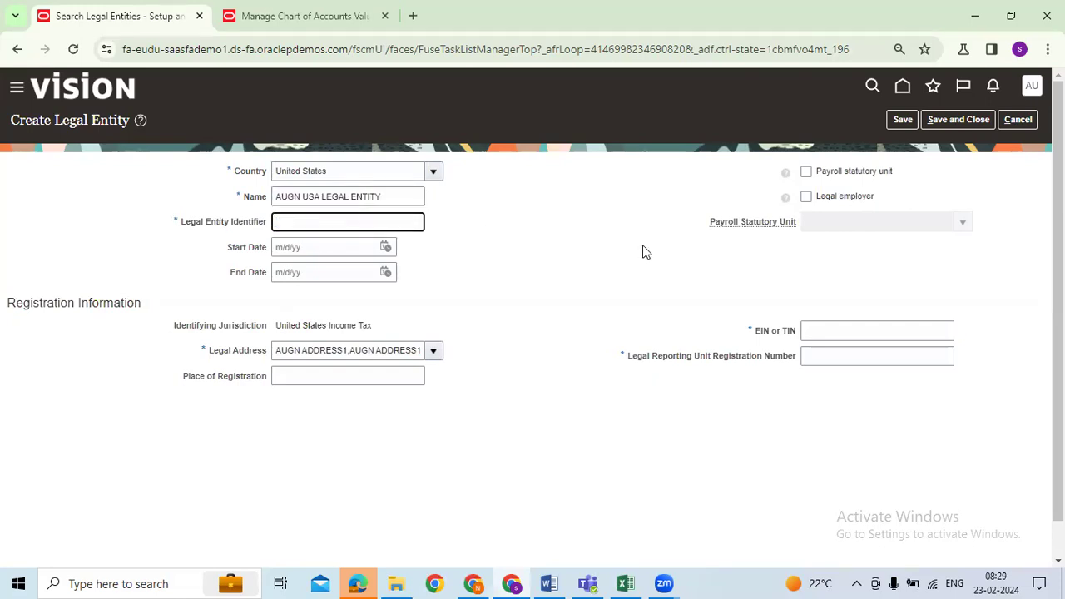
{"action": "key", "text": "ctrl+v"}
{"action": "key", "text": "BackSpace"}
{"action": "key", "text": "BackSpace"}
{"action": "key", "text": "BackSpace"}
{"action": "key", "text": "BackSpace"}
{"action": "key", "text": "BackSpace"}
{"action": "key", "text": "BackSpace"}
{"action": "key", "text": "BackSpace"}
{"action": "key", "text": "BackSpace"}
{"action": "key", "text": "BackSpace"}
{"action": "key", "text": "BackSpace"}
{"action": "key", "text": "BackSpace"}
{"action": "key", "text": "BackSpace"}
{"action": "key", "text": "BackSpace"}
{"action": "left_click", "coordinate": [974, 191]}
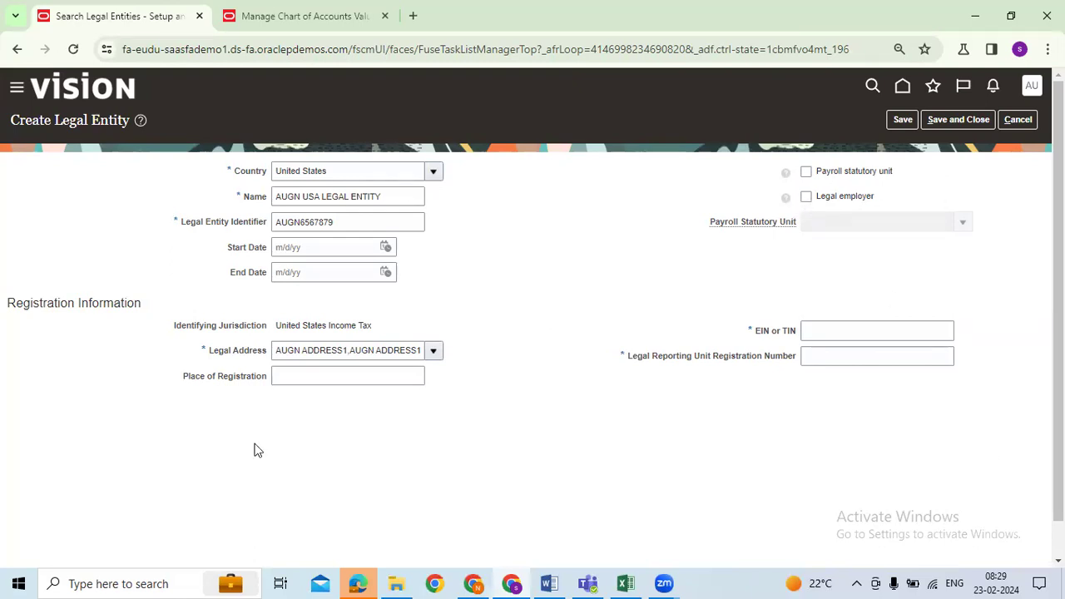
{"action": "left_click_drag", "start_coordinate": [185, 379], "coordinate": [307, 378]}
{"action": "left_click", "coordinate": [313, 378]}
{"action": "left_click_drag", "start_coordinate": [759, 336], "coordinate": [801, 333]}
{"action": "left_click", "coordinate": [803, 333]}
{"action": "left_click", "coordinate": [785, 337]}
{"action": "left_click", "coordinate": [788, 339]}
{"action": "left_click", "coordinate": [826, 333]}
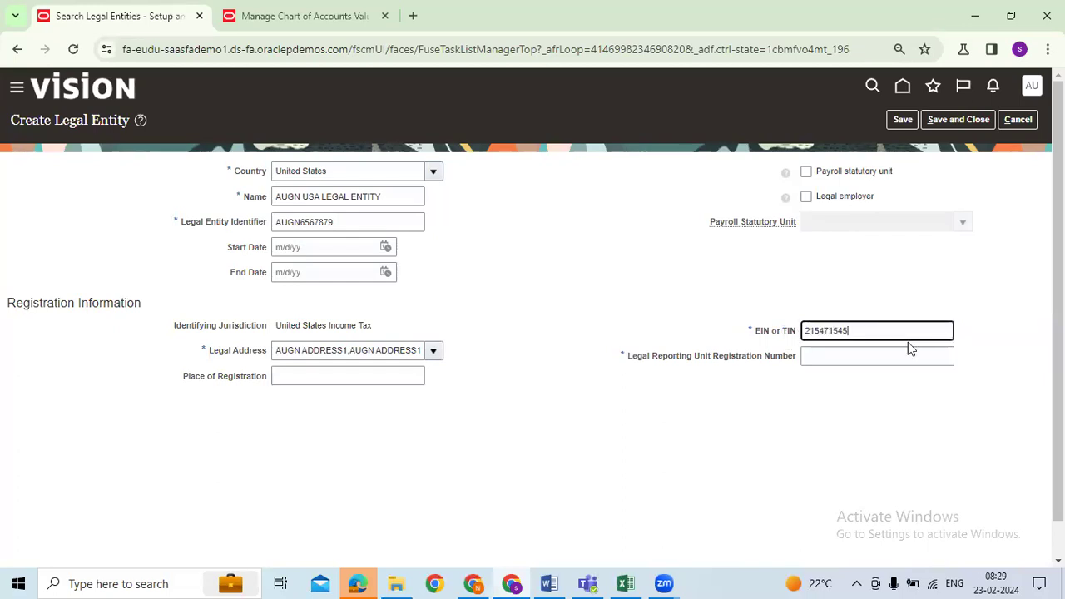
{"action": "left_click", "coordinate": [837, 360]}
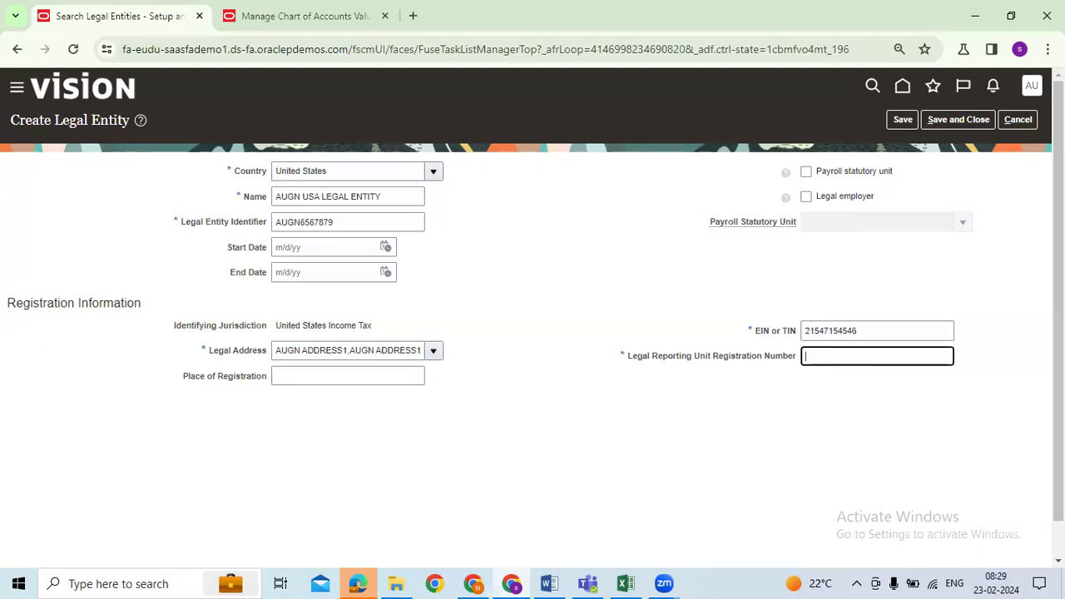
Review the entered fields and save and close the new legal entity
{"action": "left_click_drag", "start_coordinate": [234, 171], "coordinate": [268, 172]}
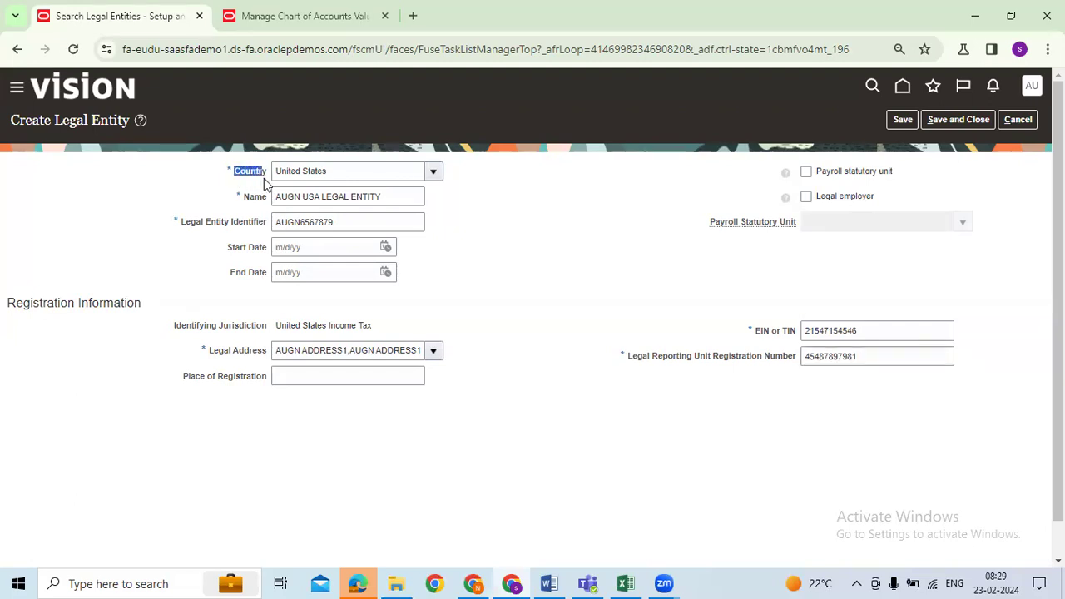
{"action": "left_click", "coordinate": [241, 201]}
{"action": "left_click_drag", "start_coordinate": [194, 222], "coordinate": [265, 222]}
{"action": "left_click_drag", "start_coordinate": [211, 351], "coordinate": [231, 351]}
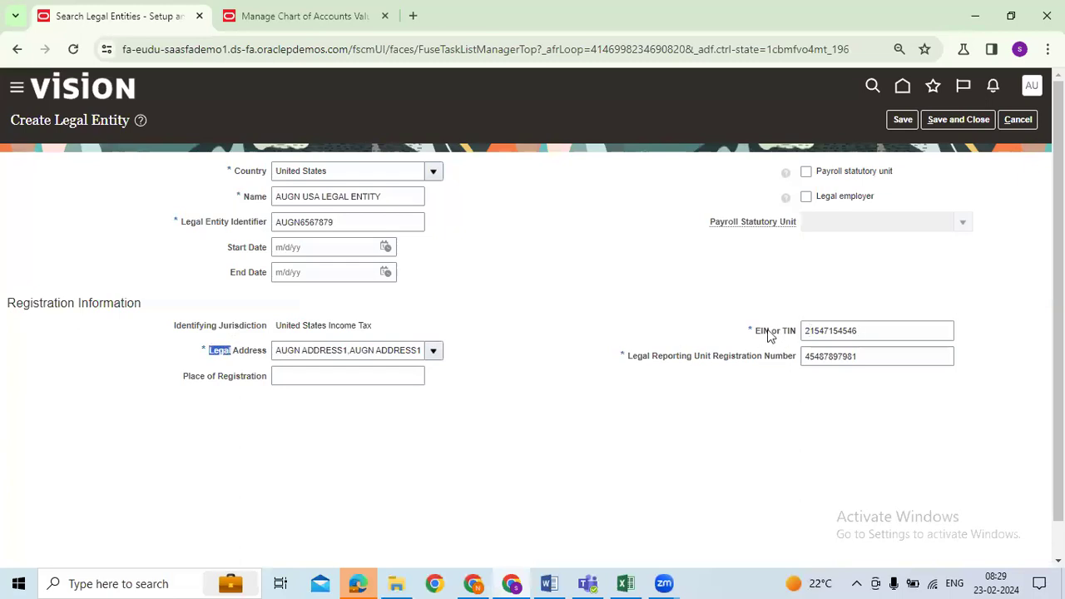
{"action": "left_click", "coordinate": [318, 379]}
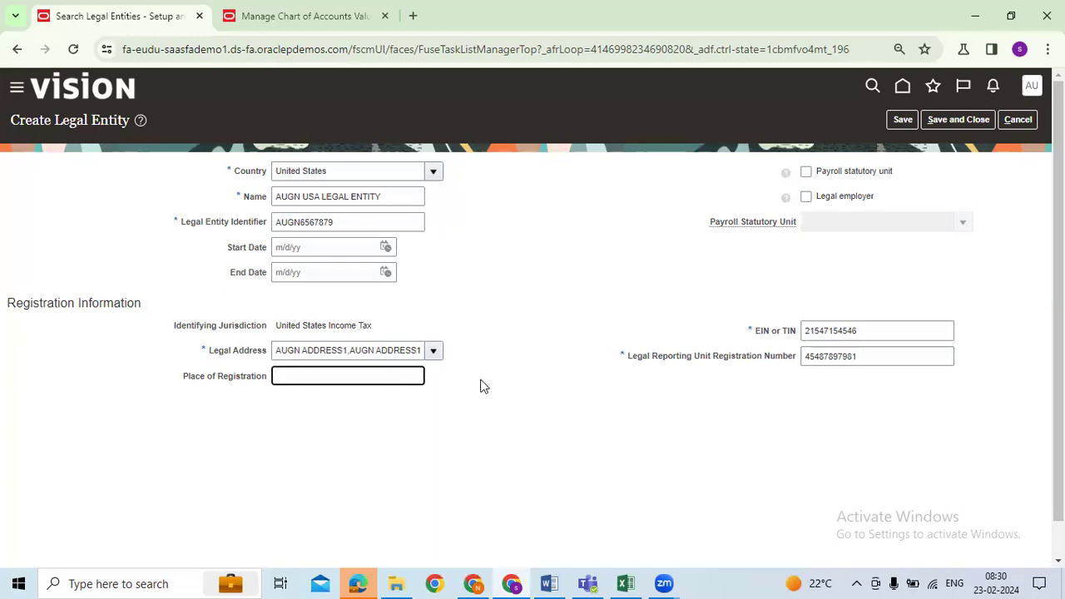
{"action": "left_click", "coordinate": [953, 120]}
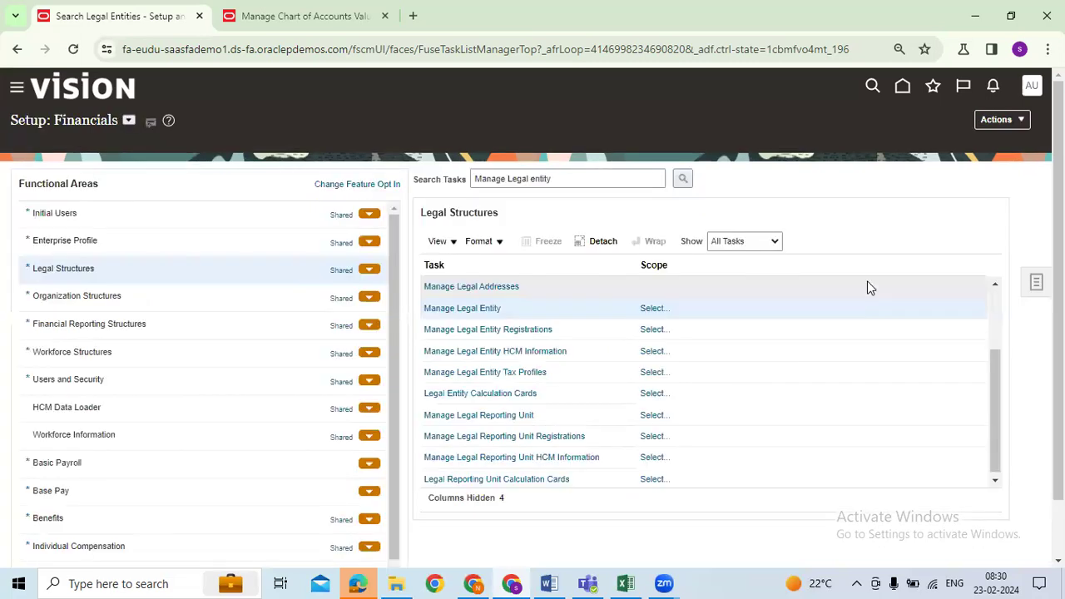
Set the Manage Legal Entity scope to select an existing legal entity and apply it
{"action": "left_click", "coordinate": [653, 299]}
{"action": "left_click", "coordinate": [519, 341]}
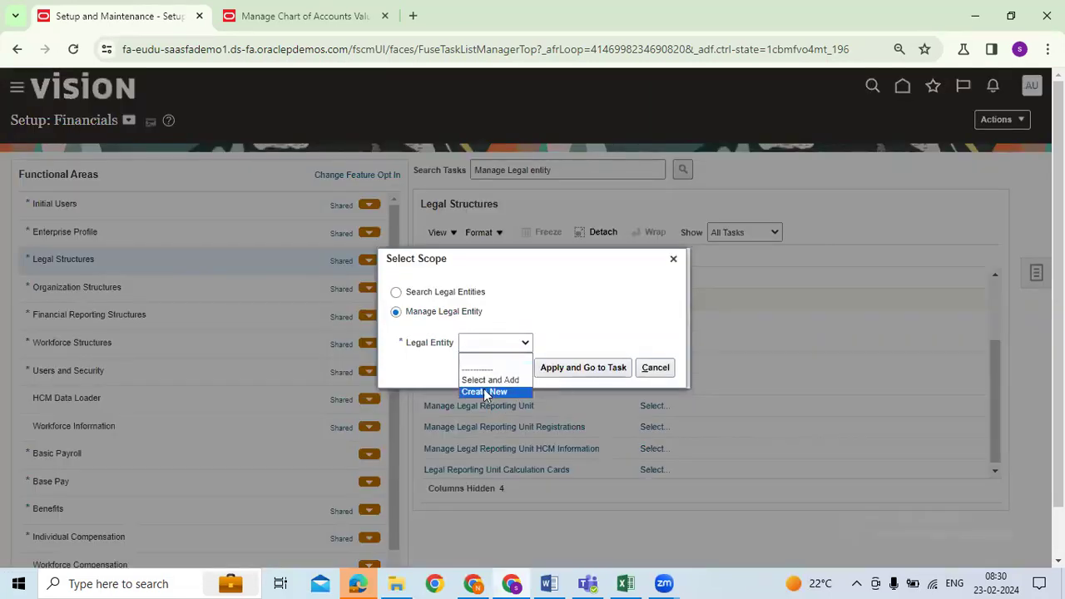
{"action": "left_click", "coordinate": [490, 379]}
{"action": "left_click", "coordinate": [577, 368]}
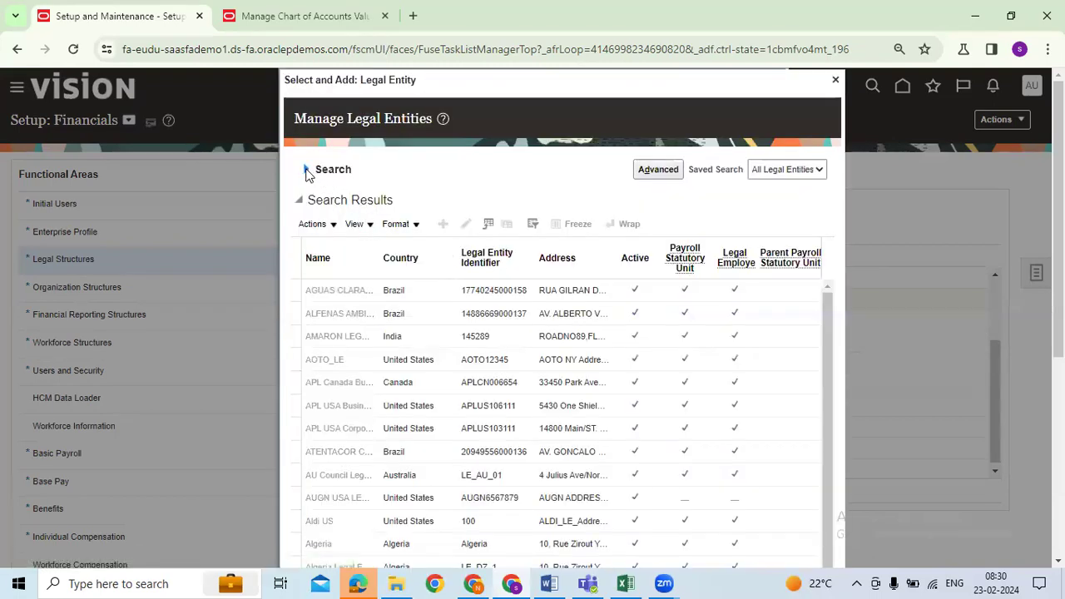
Search legal entities by Name AUGN and open AUGN USA LEGAL ENTITY for editing
{"action": "left_click", "coordinate": [307, 170]}
{"action": "left_click", "coordinate": [375, 196]}
{"action": "type", "text": "AUGN"}
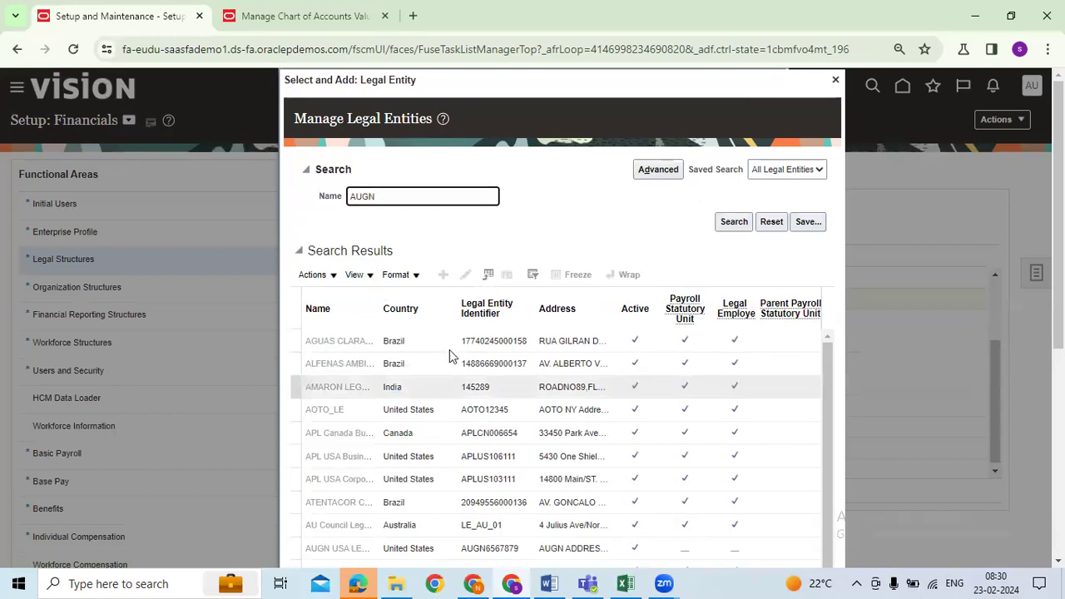
{"action": "key", "text": "Return"}
{"action": "left_click", "coordinate": [411, 400]}
{"action": "left_click", "coordinate": [332, 444]}
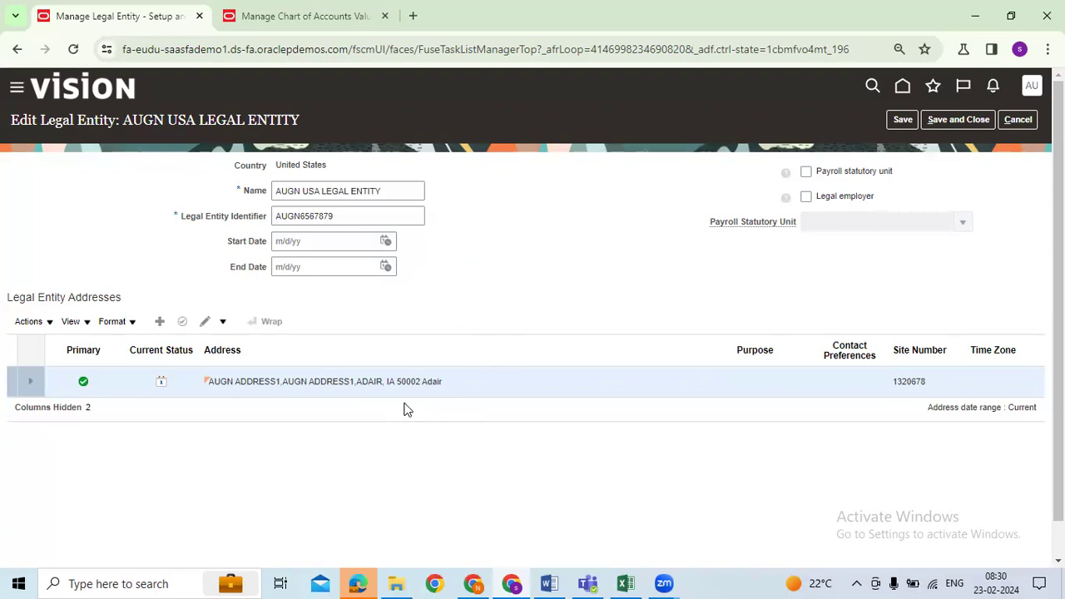
{"action": "left_click", "coordinate": [626, 583]}
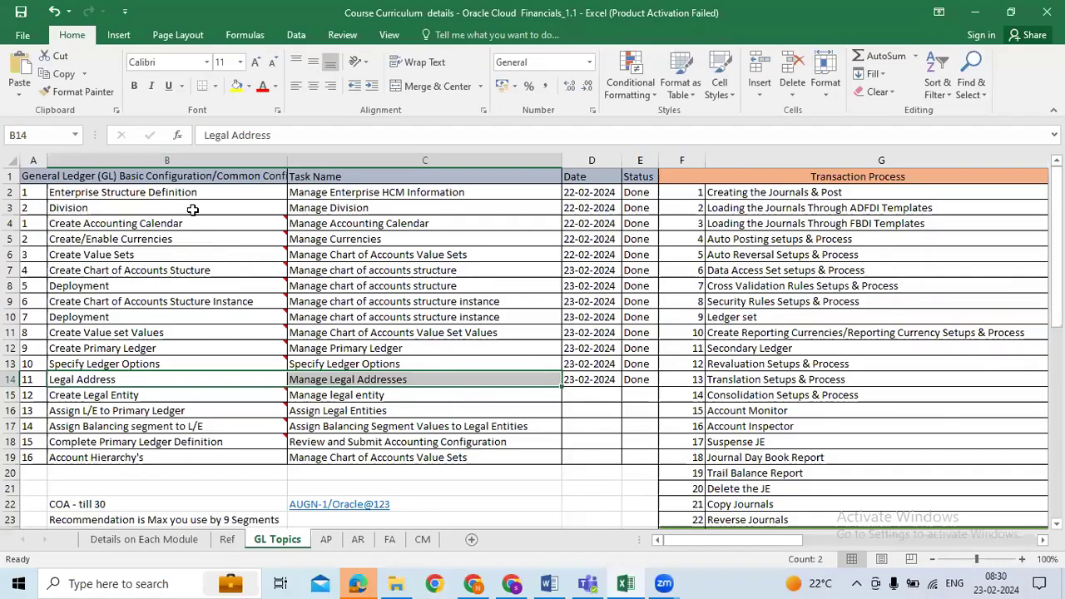
{"action": "left_click", "coordinate": [358, 410]}
{"action": "left_click_drag", "start_coordinate": [167, 193], "coordinate": [228, 447]}
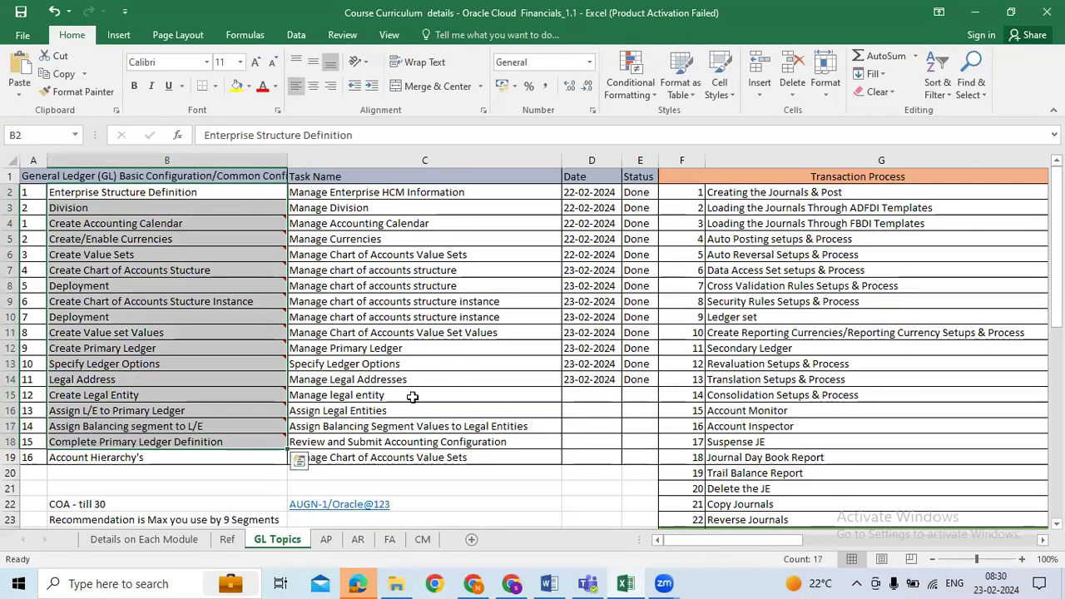
{"action": "left_click", "coordinate": [412, 397]}
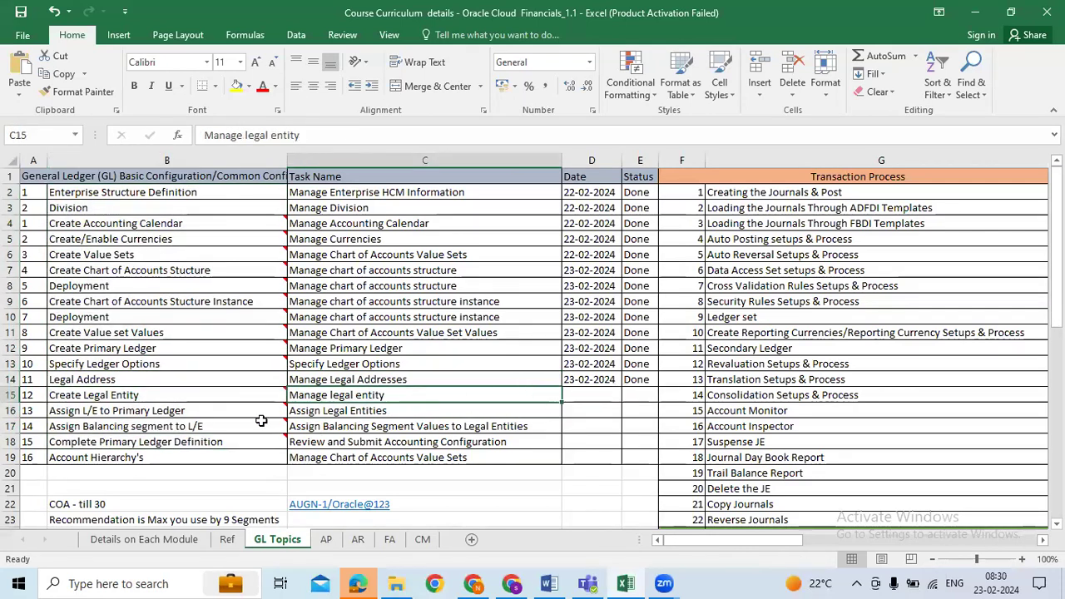
{"action": "left_click_drag", "start_coordinate": [199, 385], "coordinate": [201, 397]}
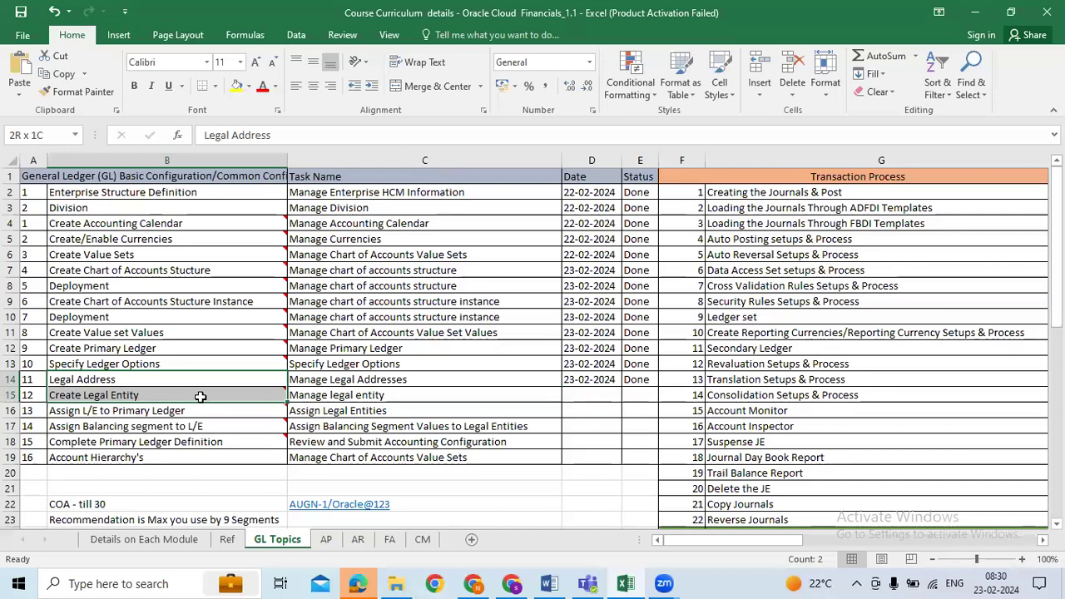
{"action": "left_click", "coordinate": [171, 381]}
{"action": "key", "text": "ctrl+c"}
{"action": "left_click", "coordinate": [100, 472]}
{"action": "key", "text": "ctrl+v"}
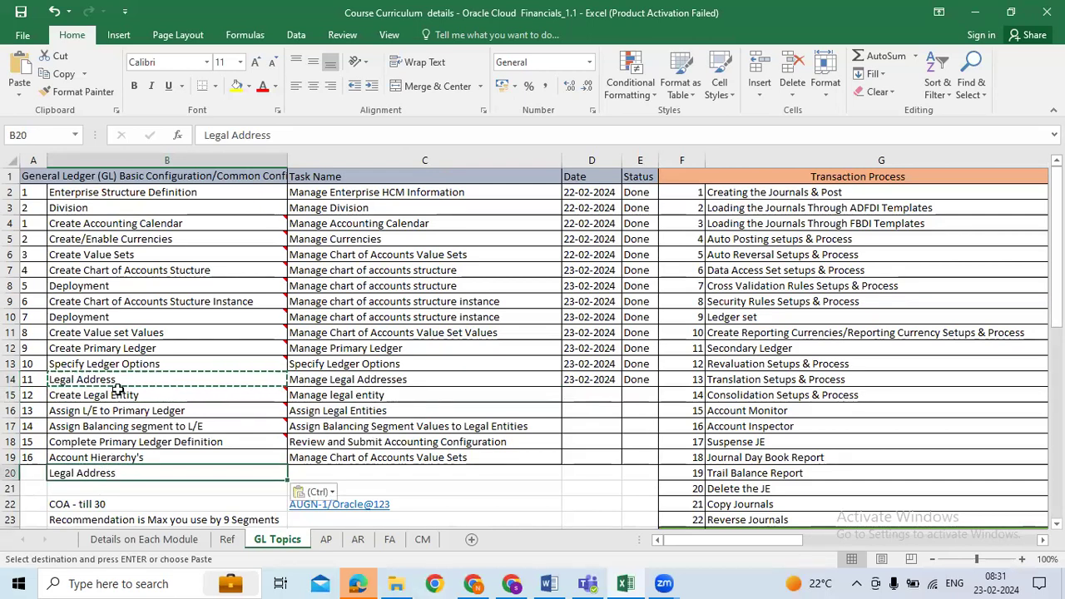
{"action": "left_click", "coordinate": [155, 383]}
{"action": "key", "text": "Escape"}
{"action": "key", "text": "Delete"}
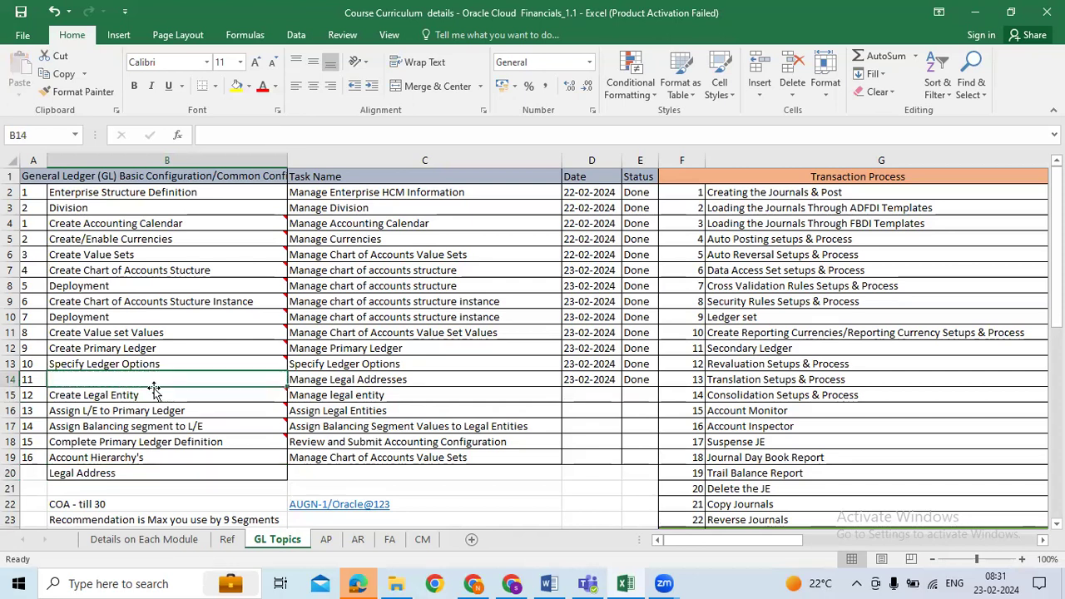
{"action": "left_click", "coordinate": [138, 474]}
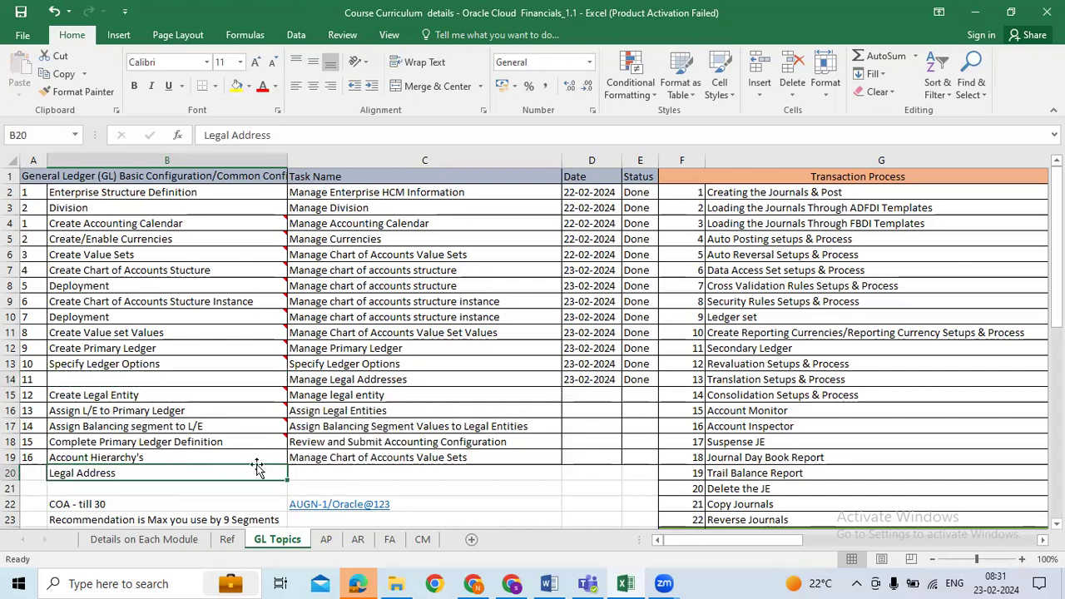
{"action": "key", "text": "ctrl+c"}
{"action": "left_click", "coordinate": [181, 391]}
{"action": "key", "text": "ctrl+v"}
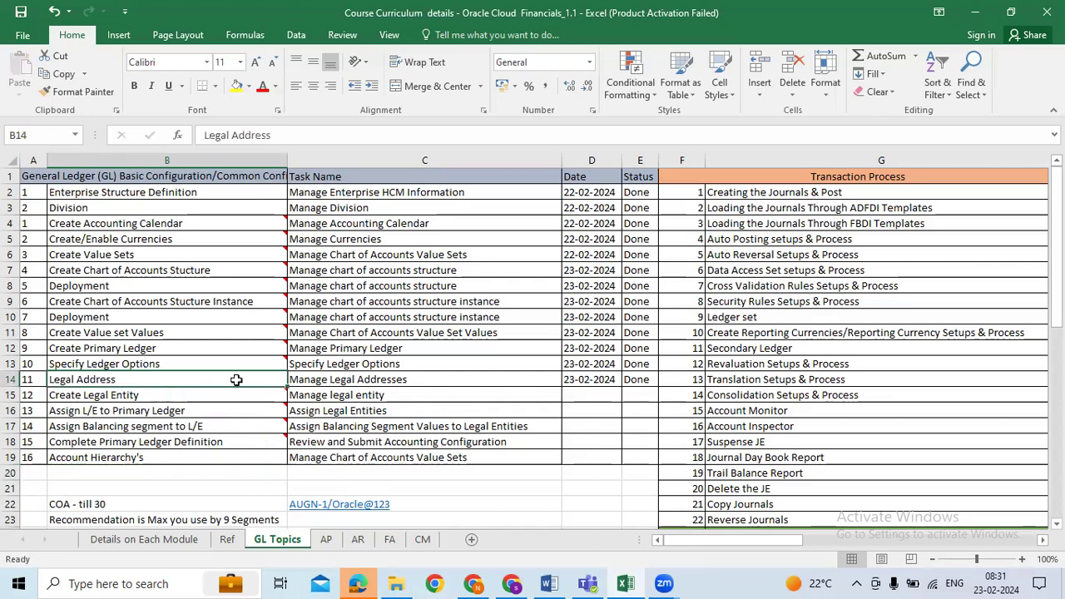
{"action": "left_click", "coordinate": [318, 542]}
{"action": "left_click_drag", "start_coordinate": [177, 216], "coordinate": [177, 454]}
{"action": "scroll", "coordinate": [139, 296], "scroll_direction": "down", "scroll_amount": 1}
{"action": "scroll", "coordinate": [141, 281], "scroll_direction": "down", "scroll_amount": 2}
{"action": "left_click_drag", "start_coordinate": [141, 281], "coordinate": [158, 518]}
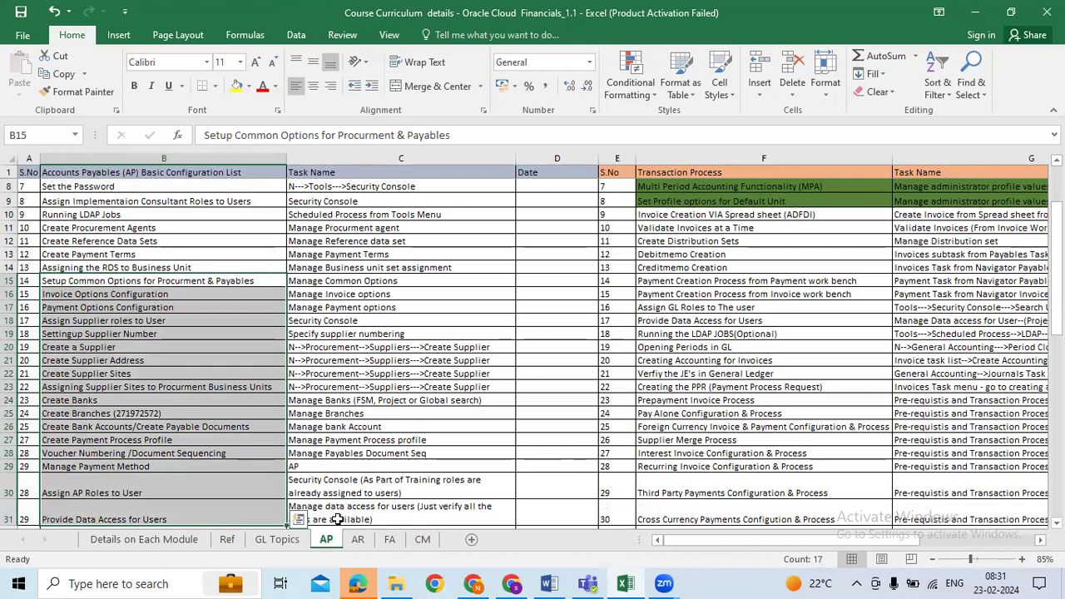
{"action": "left_click", "coordinate": [277, 539]}
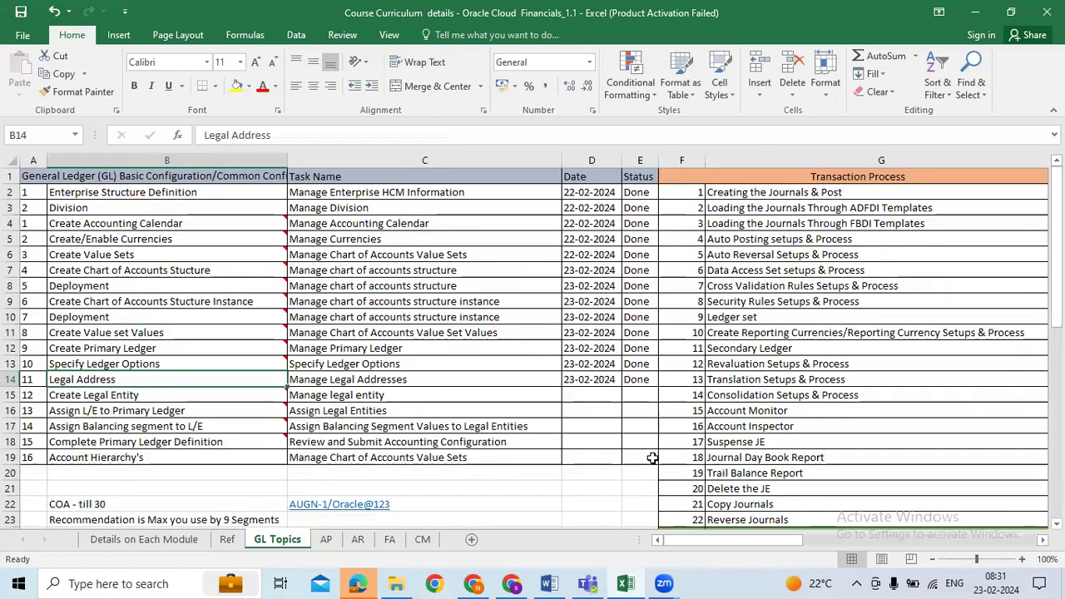
{"action": "left_click", "coordinate": [439, 332]}
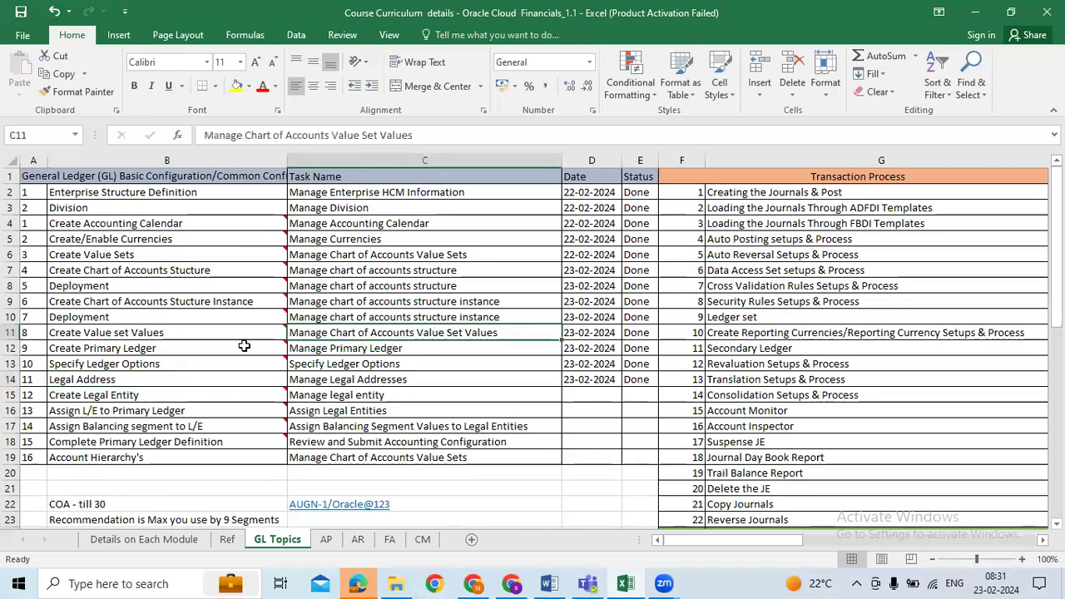
Date the Create Legal Entity row 23-02-2024 and mark its status Done
{"action": "left_click_drag", "start_coordinate": [192, 196], "coordinate": [172, 457]}
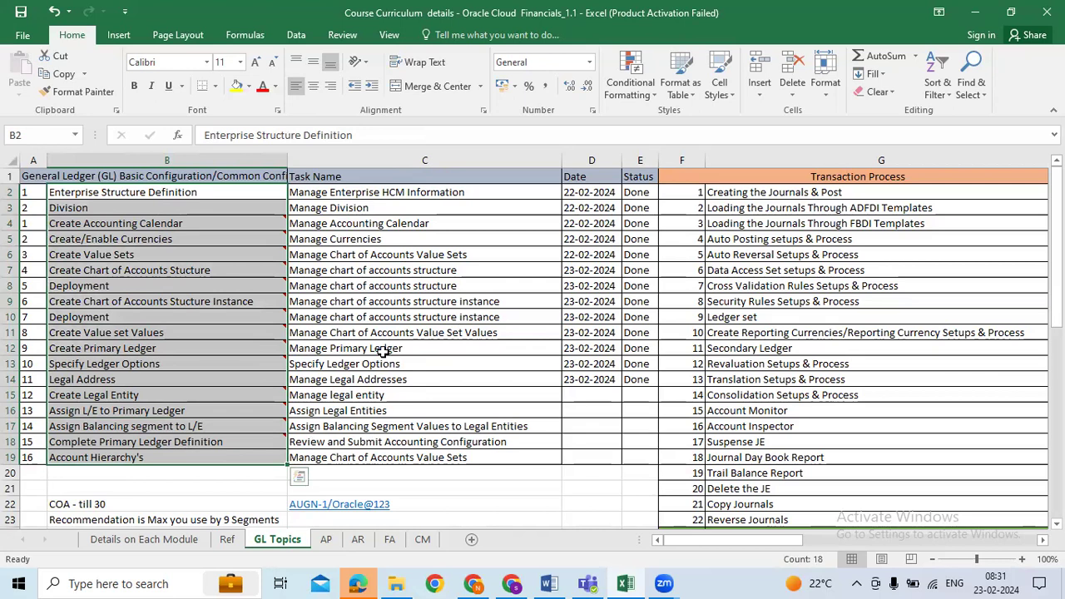
{"action": "left_click", "coordinate": [592, 396]}
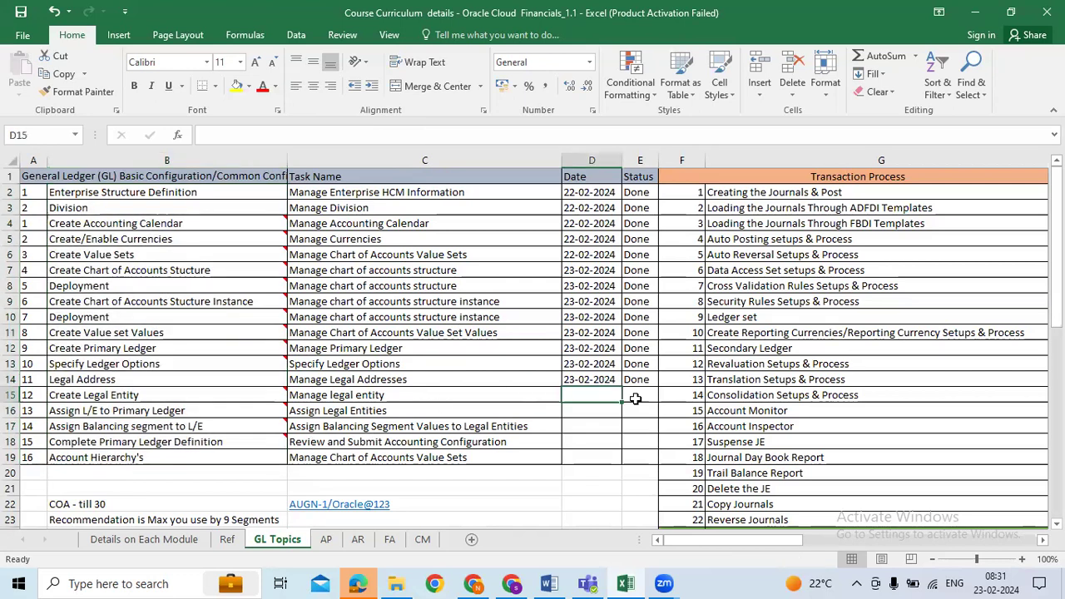
{"action": "key", "text": "ctrl+d"}
{"action": "key", "text": "Right"}
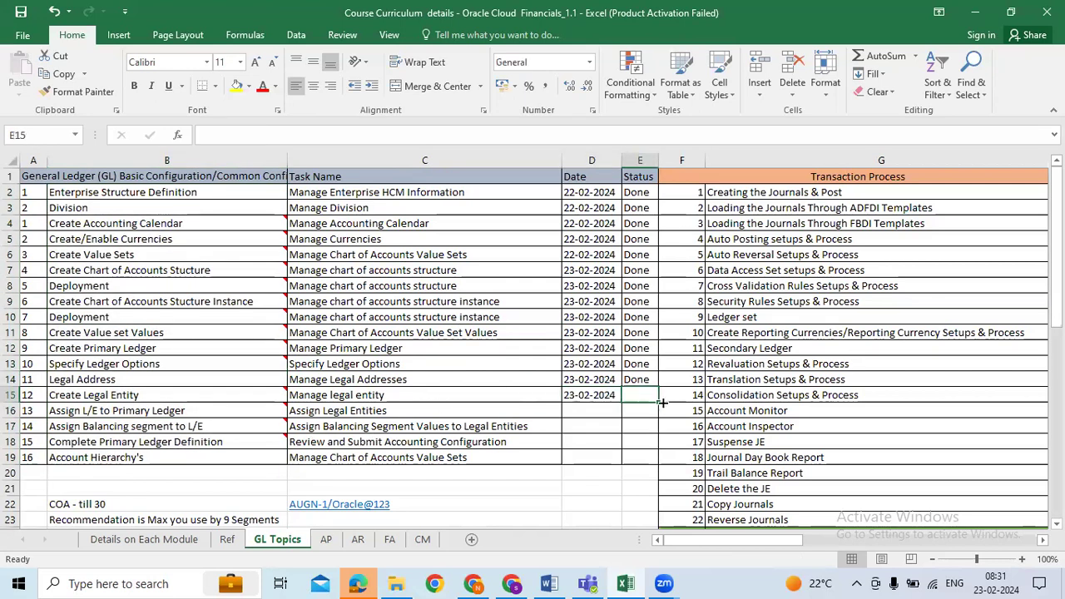
{"action": "key", "text": "ctrl+d"}
{"action": "left_click", "coordinate": [592, 424]}
{"action": "left_click", "coordinate": [456, 424]}
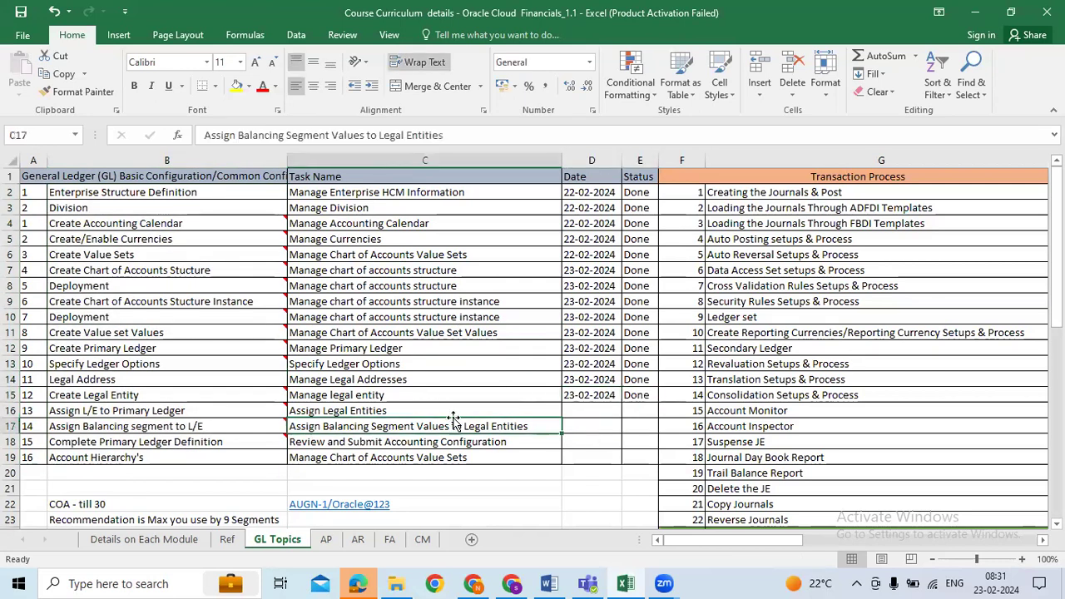
Review the upcoming task names and the completed steps B2:B15 in the tracker
{"action": "left_click", "coordinate": [201, 412]}
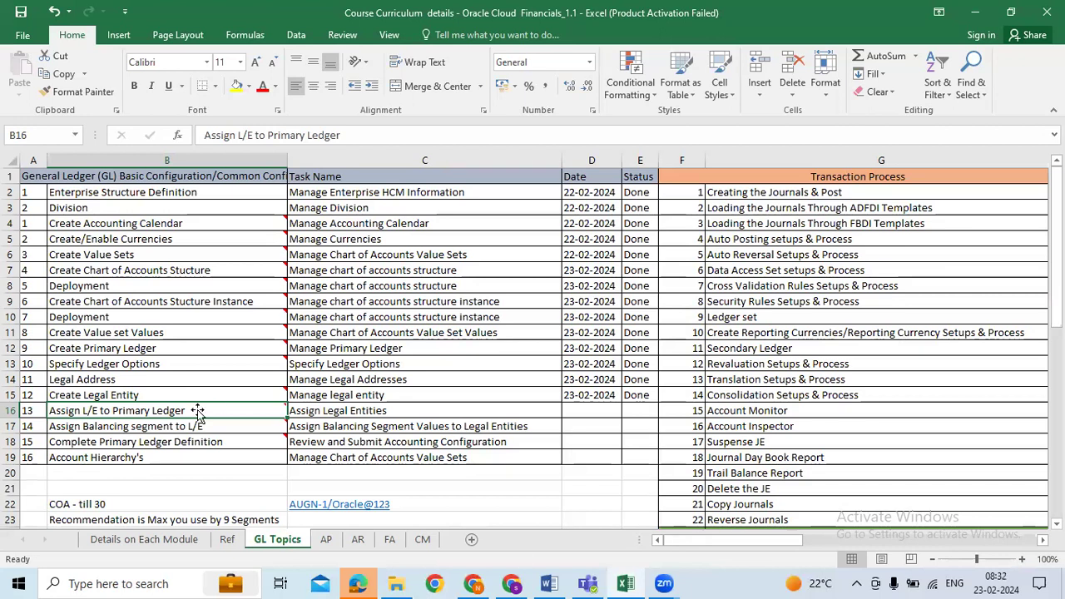
{"action": "left_click_drag", "start_coordinate": [338, 412], "coordinate": [383, 437]}
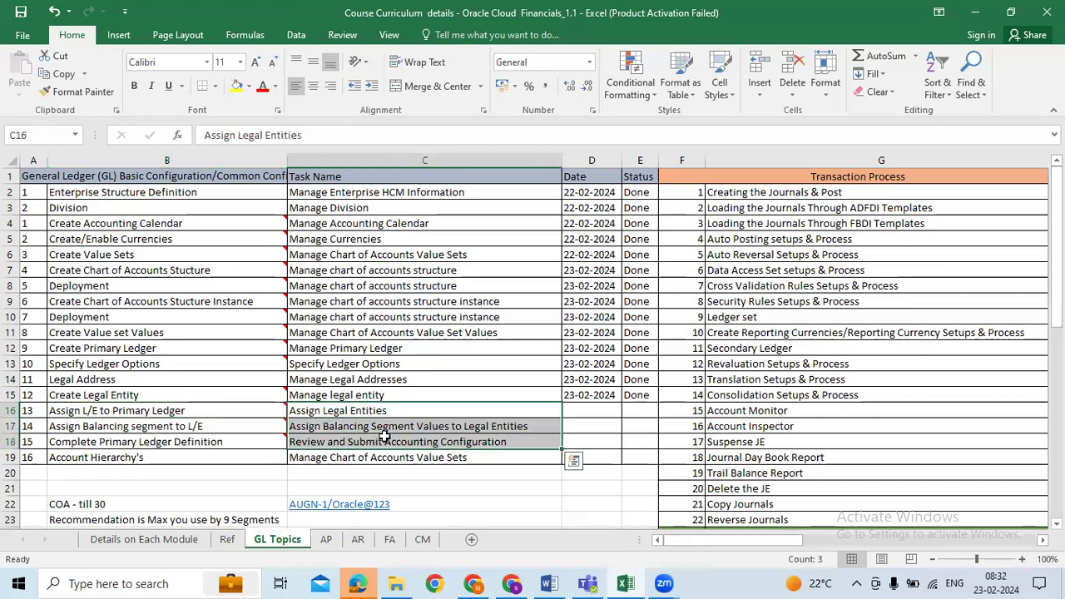
{"action": "left_click_drag", "start_coordinate": [211, 194], "coordinate": [589, 413]}
{"action": "left_click", "coordinate": [683, 367]}
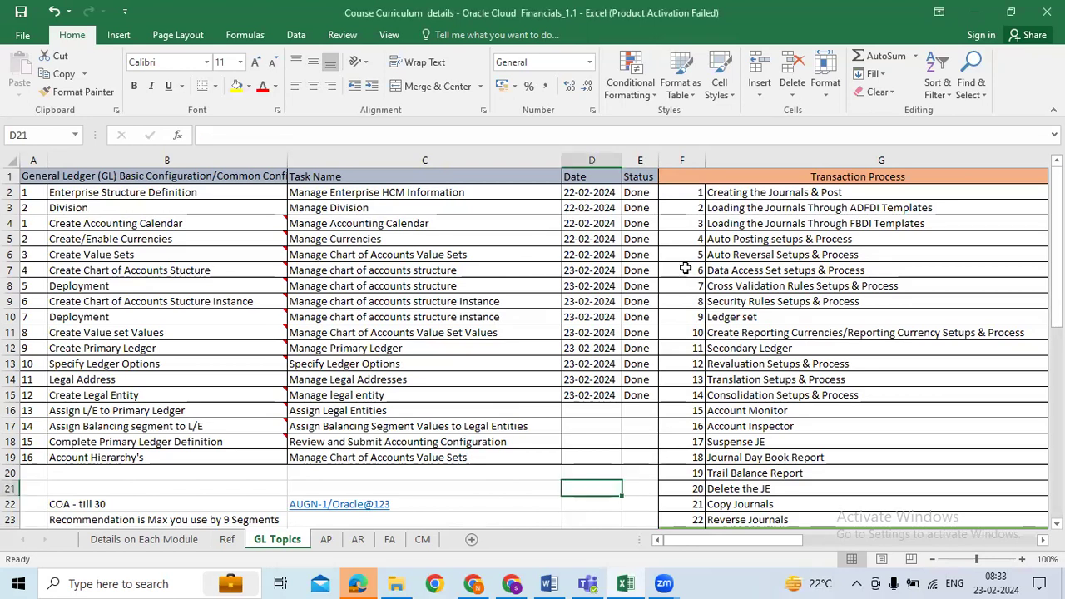
Select the Transaction Process list G2:G23 in column G to review it
{"action": "left_click", "coordinate": [814, 254]}
{"action": "left_click_drag", "start_coordinate": [787, 192], "coordinate": [760, 521]}
{"action": "left_click", "coordinate": [791, 364]}
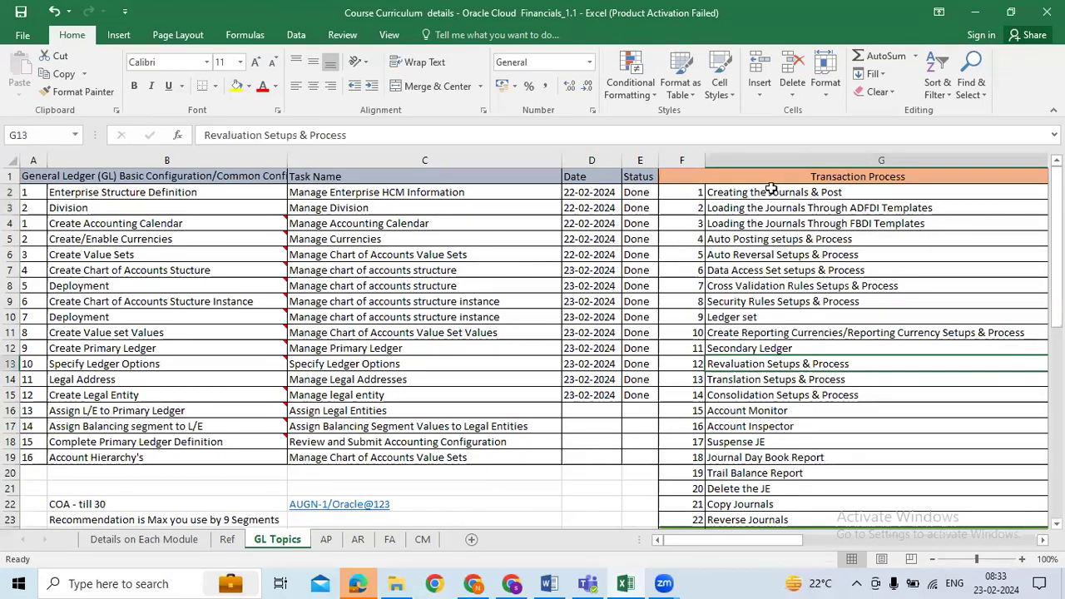
{"action": "left_click_drag", "start_coordinate": [772, 193], "coordinate": [760, 522]}
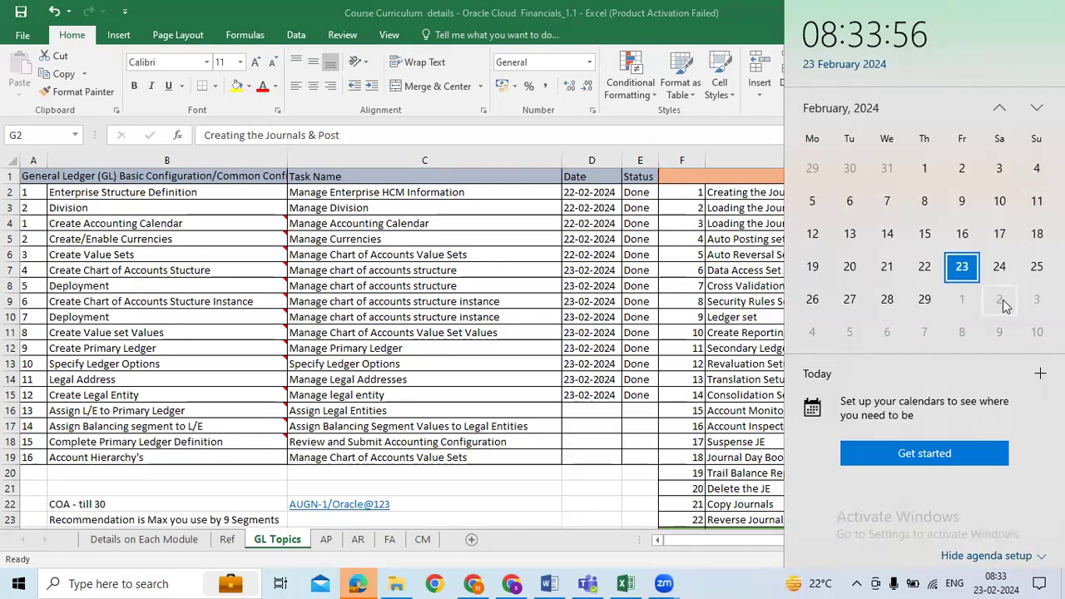
Dismiss the calendar and review configuration steps B2:B17 and the Transaction Process items
{"action": "left_click", "coordinate": [655, 301]}
{"action": "left_click_drag", "start_coordinate": [138, 193], "coordinate": [165, 458]}
{"action": "left_click_drag", "start_coordinate": [752, 192], "coordinate": [784, 524]}
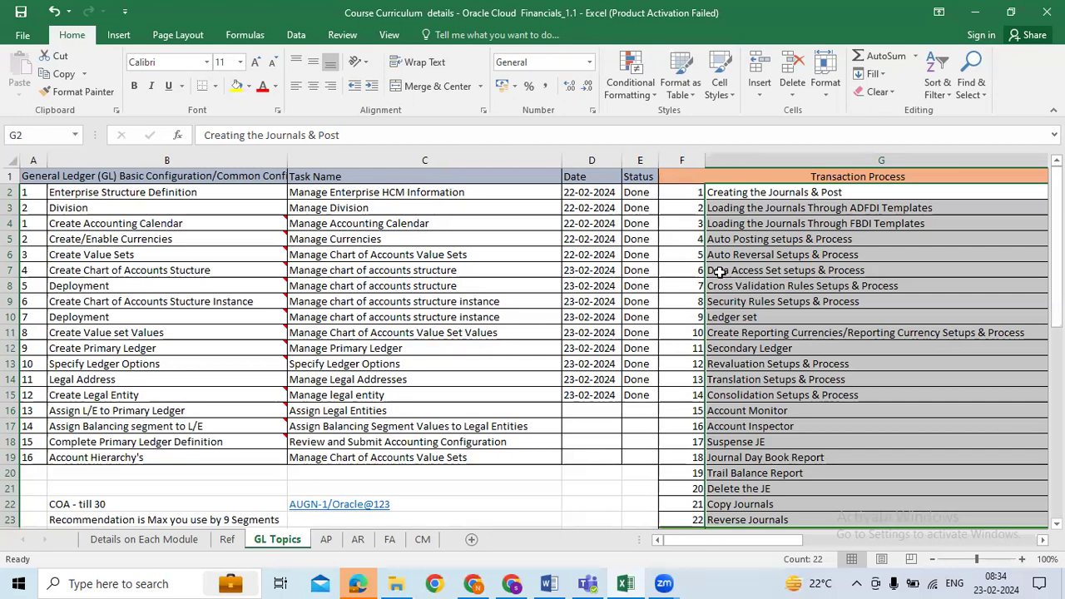
{"action": "left_click", "coordinate": [759, 236]}
{"action": "left_click_drag", "start_coordinate": [694, 193], "coordinate": [789, 519]}
{"action": "scroll", "coordinate": [854, 457], "scroll_direction": "down", "scroll_amount": 2}
{"action": "scroll", "coordinate": [854, 457], "scroll_direction": "down", "scroll_amount": 2}
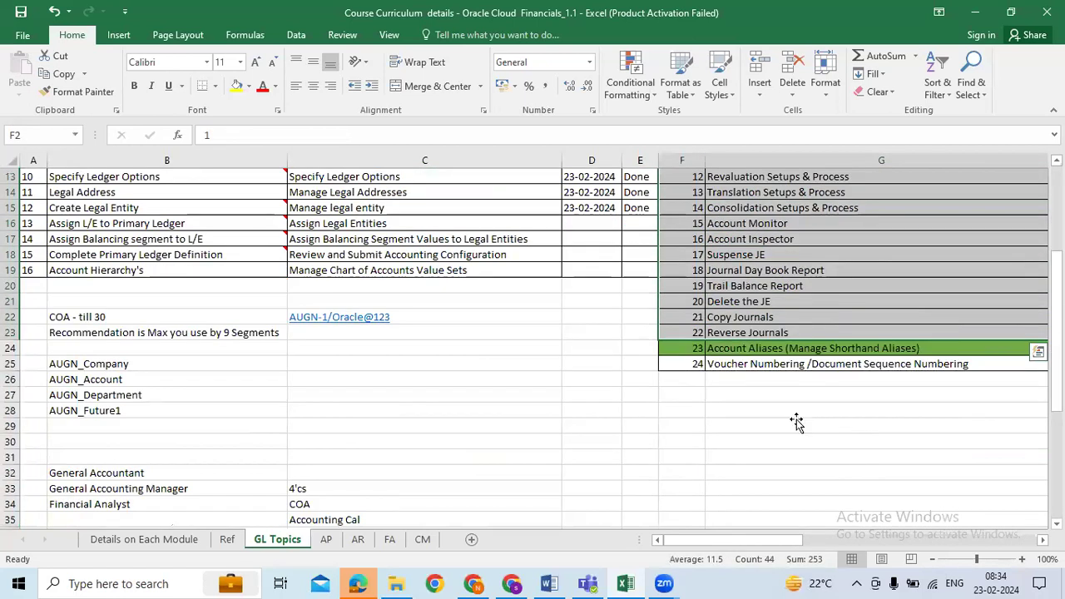
{"action": "left_click", "coordinate": [796, 423]}
{"action": "scroll", "coordinate": [780, 386], "scroll_direction": "up", "scroll_amount": 4}
{"action": "left_click_drag", "start_coordinate": [694, 196], "coordinate": [797, 472]}
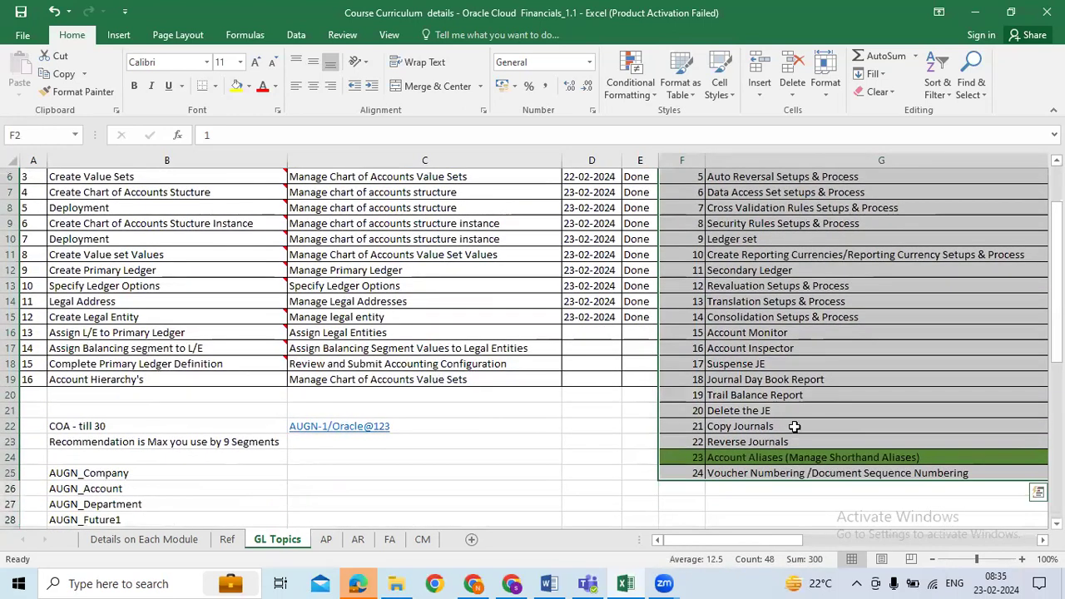
{"action": "scroll", "coordinate": [799, 403], "scroll_direction": "up", "scroll_amount": 2}
{"action": "left_click", "coordinate": [812, 333]}
{"action": "left_click_drag", "start_coordinate": [697, 192], "coordinate": [836, 481]}
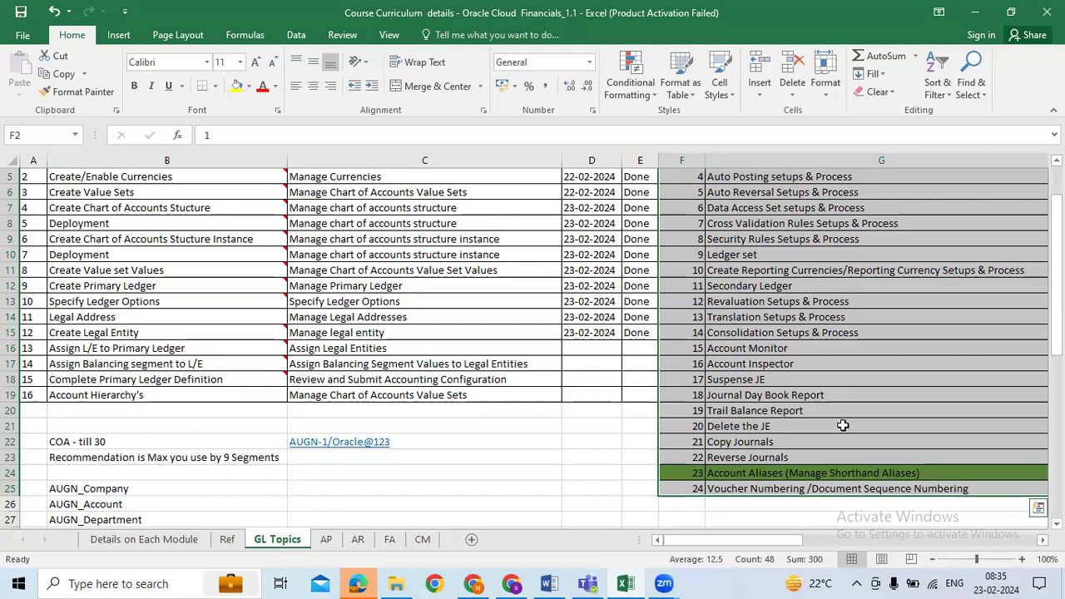
{"action": "left_click", "coordinate": [799, 333]}
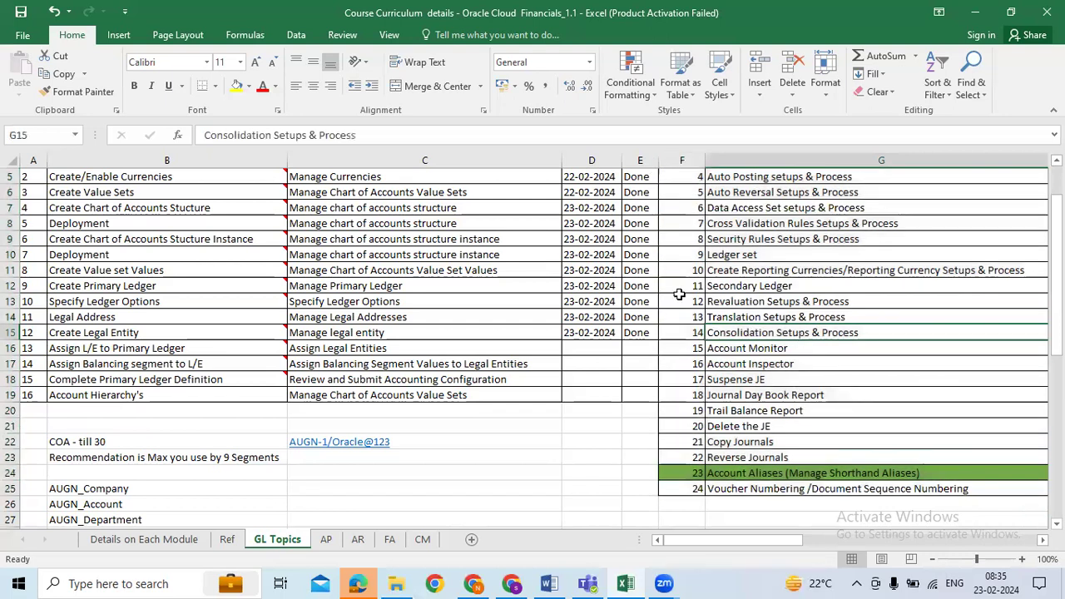
{"action": "scroll", "coordinate": [749, 275], "scroll_direction": "up", "scroll_amount": 2}
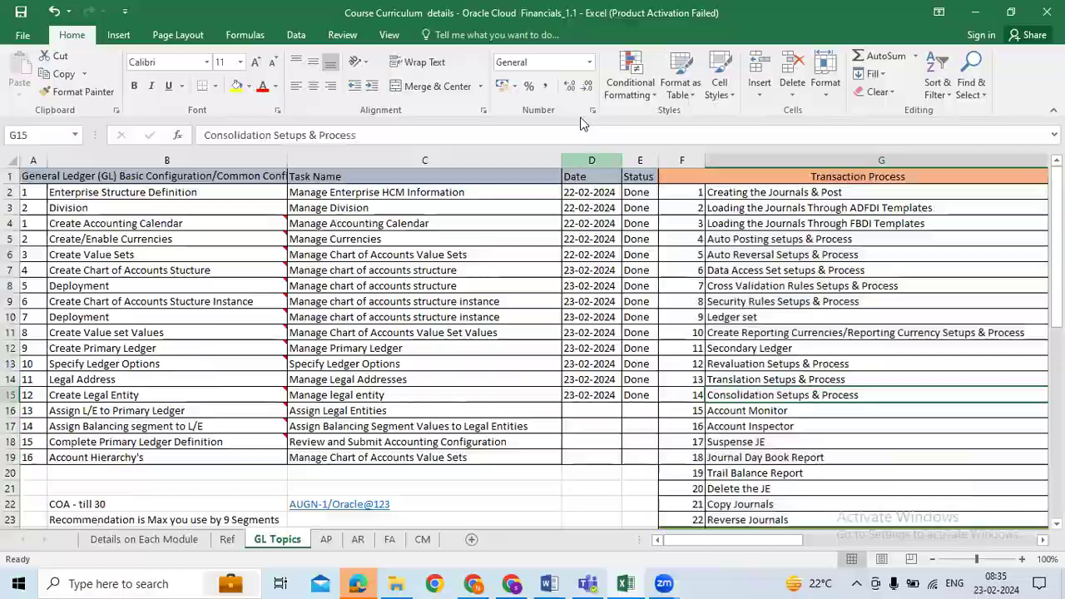